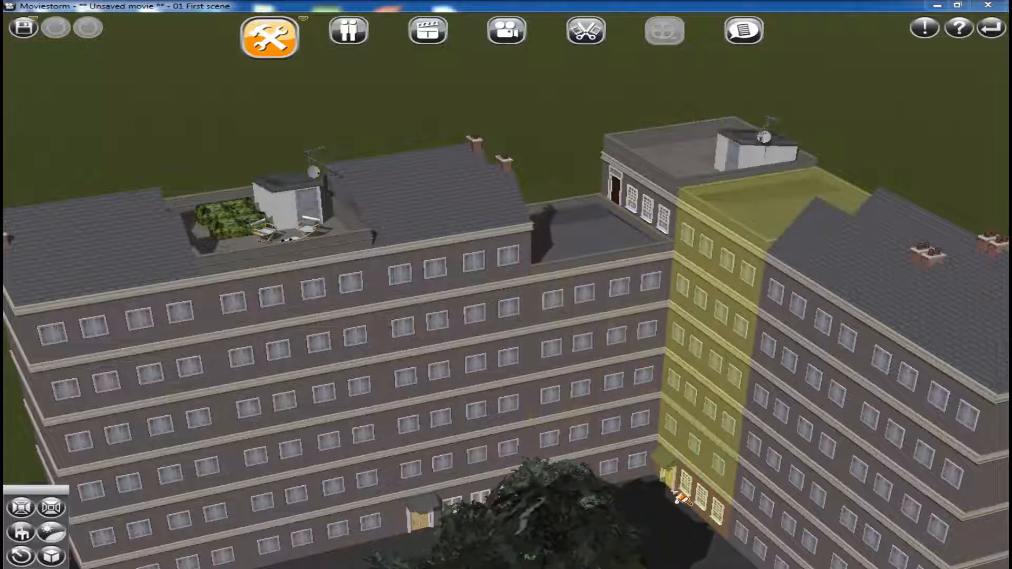
# Examine the exterior of the L-shaped apartment block, its facades, roofs and grounds, from several distances and angles
pyautogui.click(420, 471)
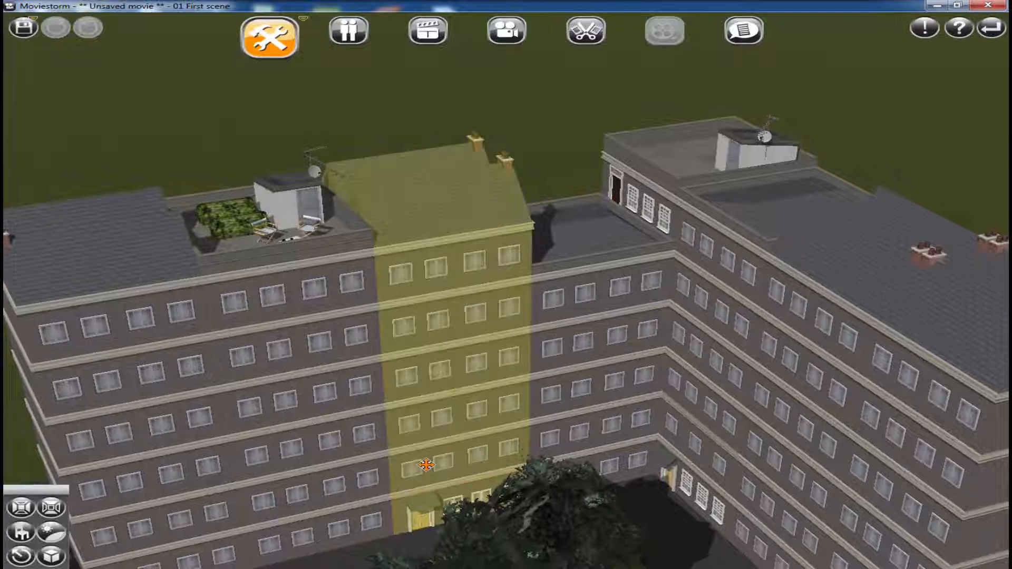
pyautogui.scroll(-3, 670, 435)
pyautogui.moveTo(656, 460); pyautogui.dragTo(641, 390)
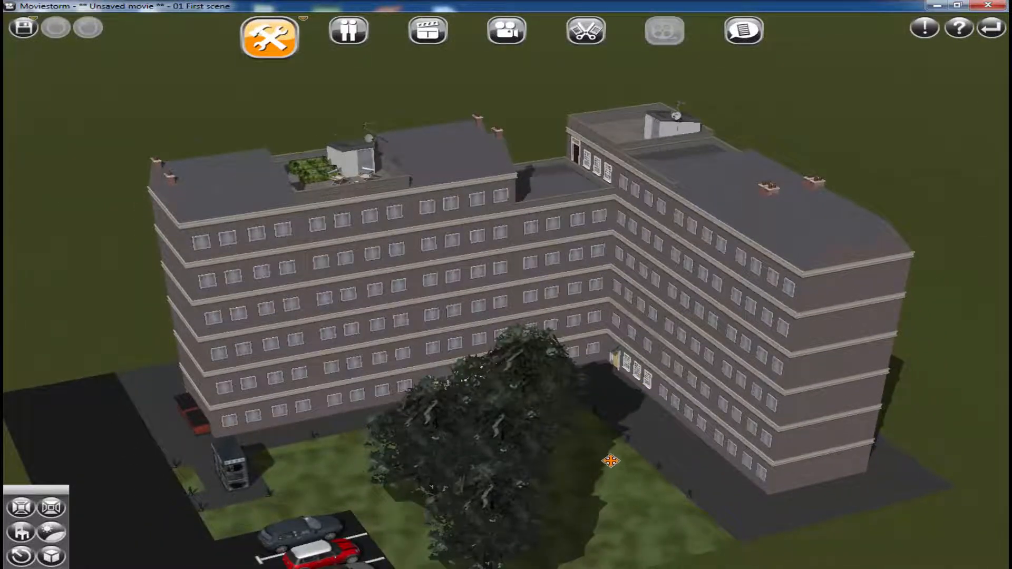
pyautogui.moveTo(609, 460); pyautogui.dragTo(596, 424)
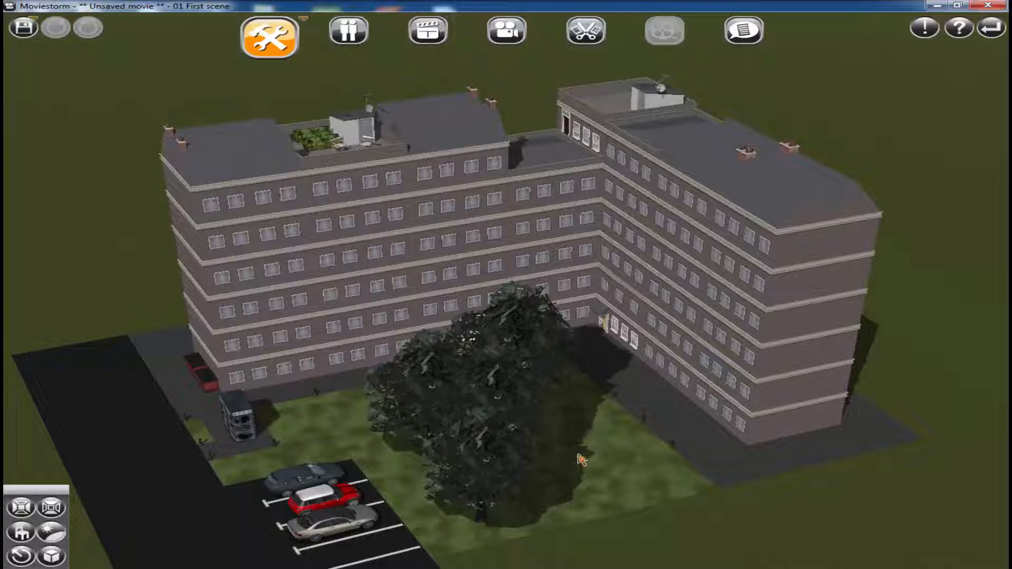
pyautogui.scroll(3, 533, 355)
pyautogui.scroll(5, 606, 449)
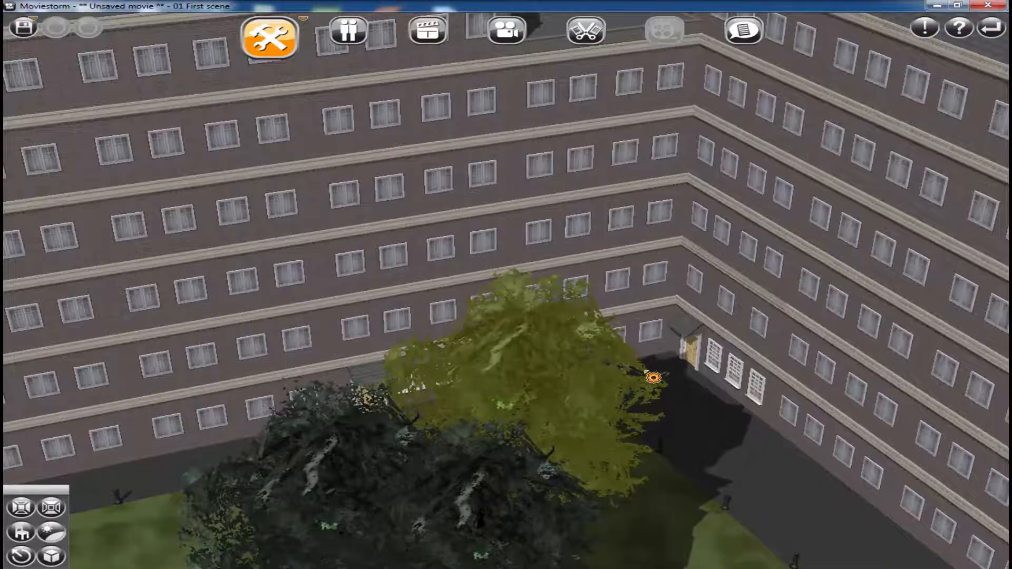
pyautogui.scroll(-2, 664, 406)
pyautogui.scroll(-3, 662, 408)
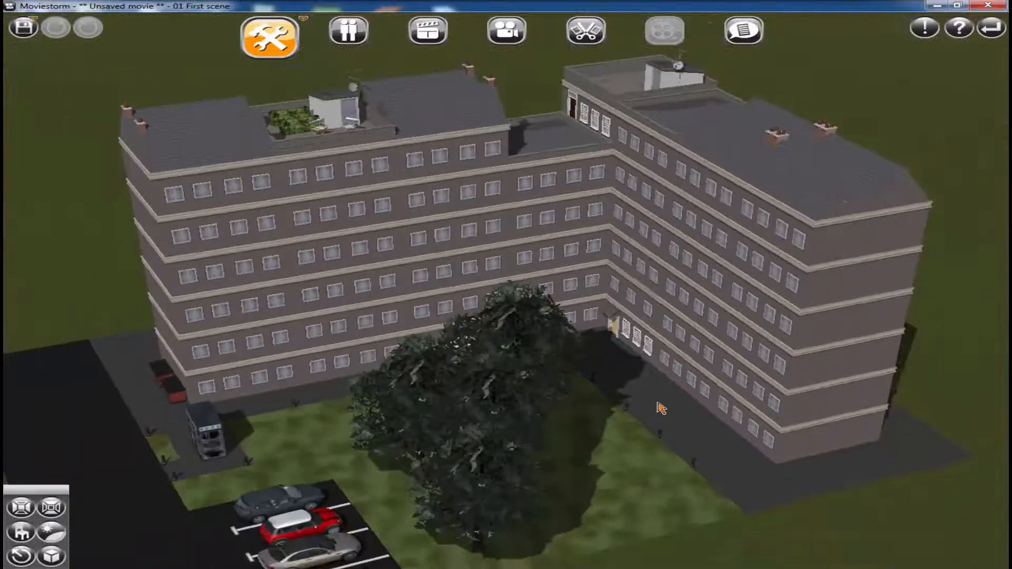
pyautogui.moveTo(644, 470); pyautogui.dragTo(657, 418)
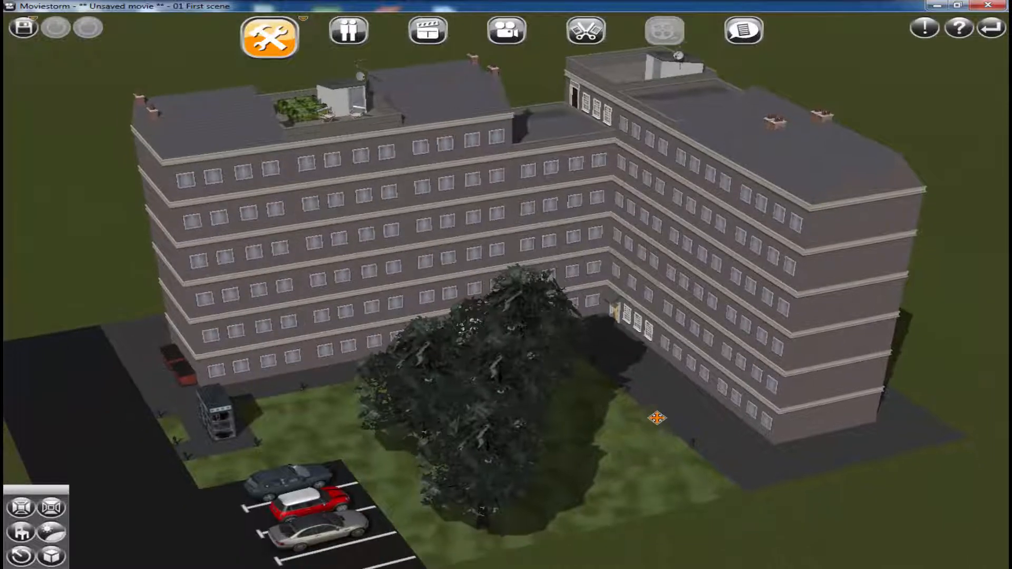
pyautogui.scroll(-1, 574, 423)
pyautogui.moveTo(574, 422); pyautogui.dragTo(582, 364, button='right')
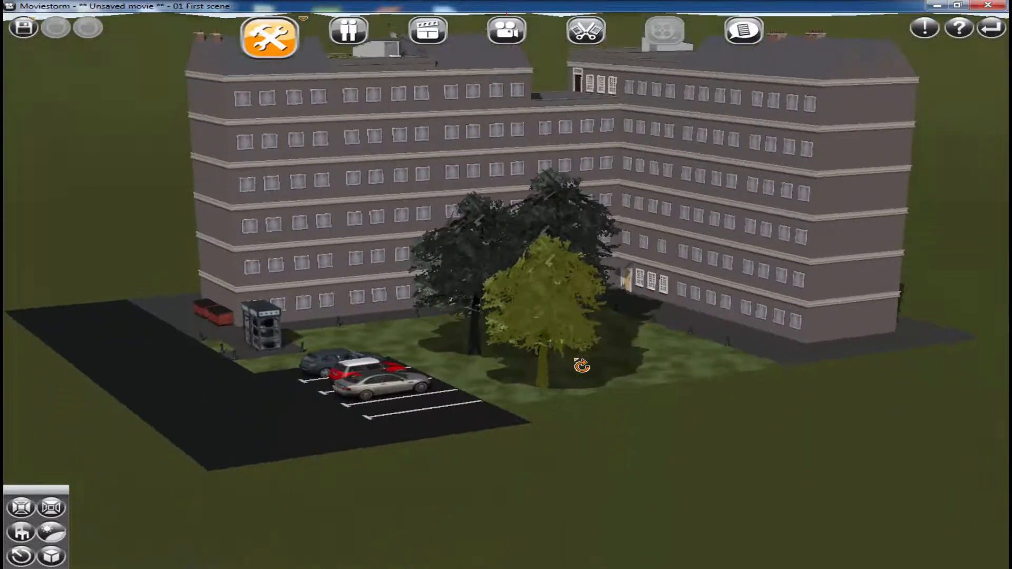
# Examine the trees, lawn, phone booths and parked cars in front of the apartment block
pyautogui.scroll(2, 562, 411)
pyautogui.scroll(2, 561, 411)
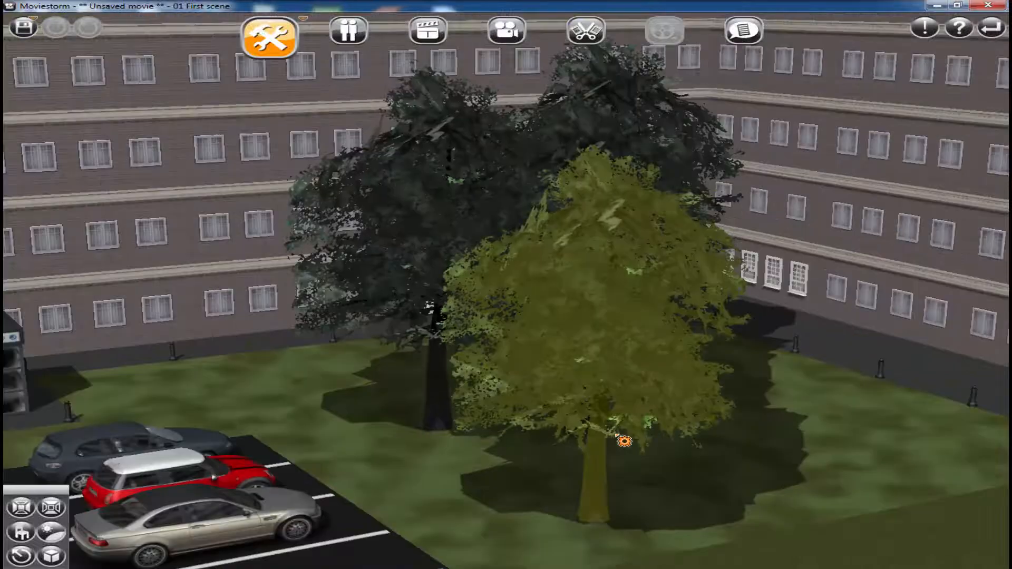
pyautogui.moveTo(447, 440); pyautogui.dragTo(526, 405)
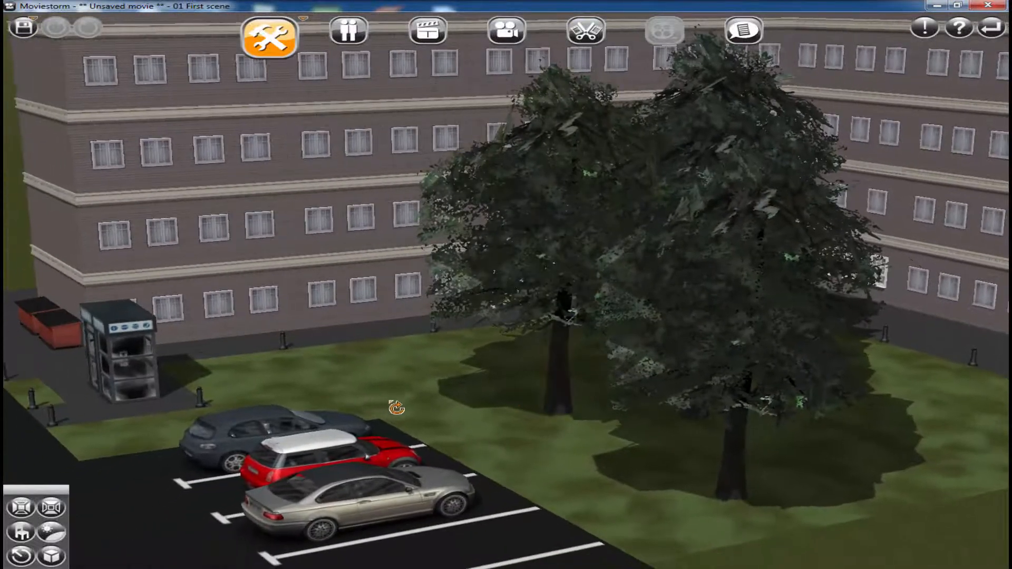
pyautogui.moveTo(396, 406); pyautogui.dragTo(329, 383, button='right')
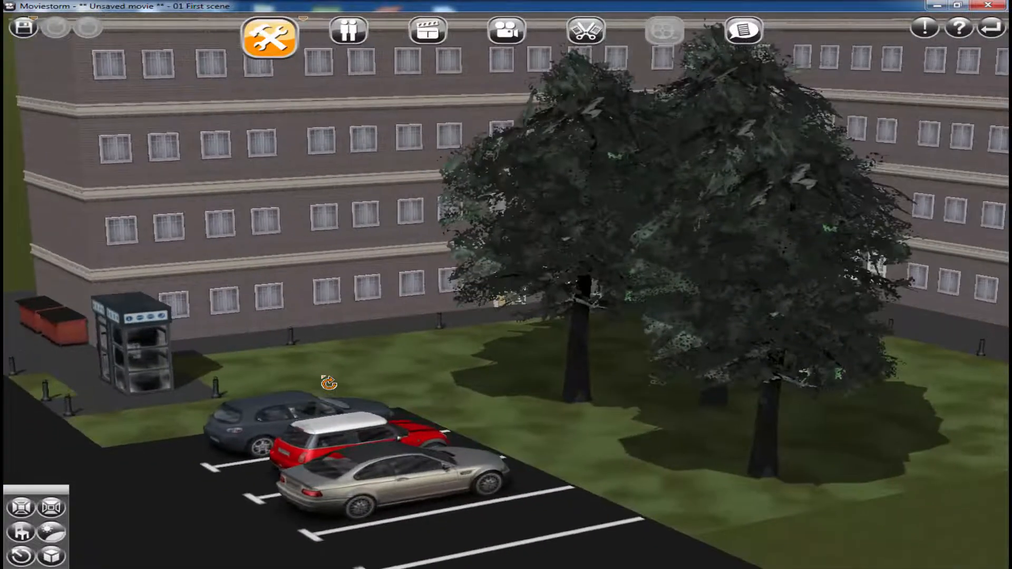
pyautogui.scroll(-3, 642, 441)
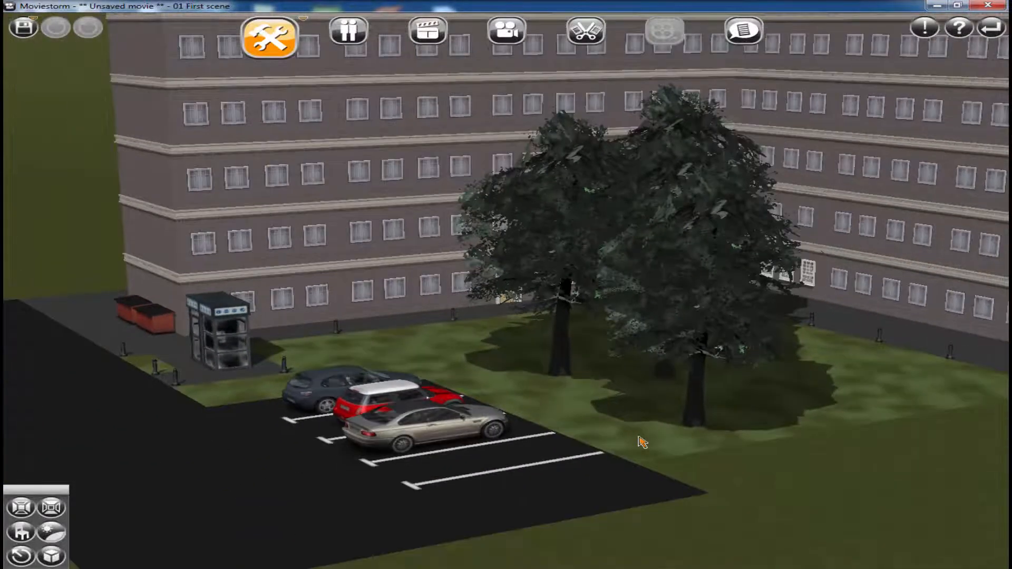
pyautogui.moveTo(685, 420); pyautogui.dragTo(623, 457)
pyautogui.scroll(-3, 675, 446)
pyautogui.moveTo(714, 384)
pyautogui.mouseDown(button='right')
pyautogui.moveTo(708, 510)
pyautogui.moveTo(614, 483)
pyautogui.moveTo(620, 496)
pyautogui.moveTo(727, 481)
pyautogui.moveTo(655, 501)
pyautogui.moveTo(662, 512)
pyautogui.moveTo(721, 479)
pyautogui.moveTo(714, 458)
pyautogui.moveTo(680, 437)
pyautogui.moveTo(677, 413)
pyautogui.moveTo(705, 402)
pyautogui.moveTo(714, 373)
pyautogui.moveTo(714, 387)
pyautogui.mouseUp(button='right')
pyautogui.scroll(5, 655, 468)
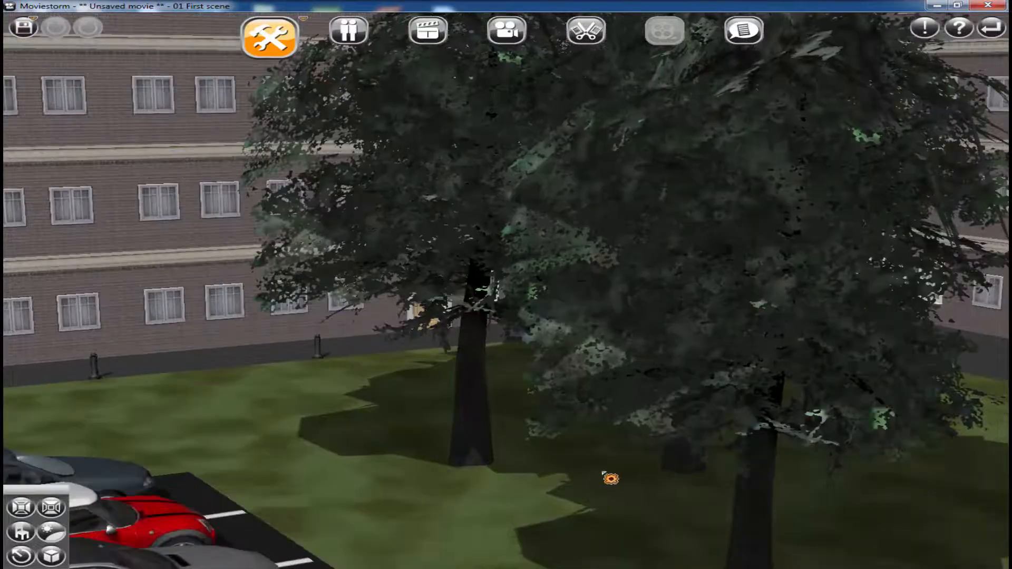
pyautogui.scroll(-2, 610, 477)
pyautogui.scroll(-2, 603, 453)
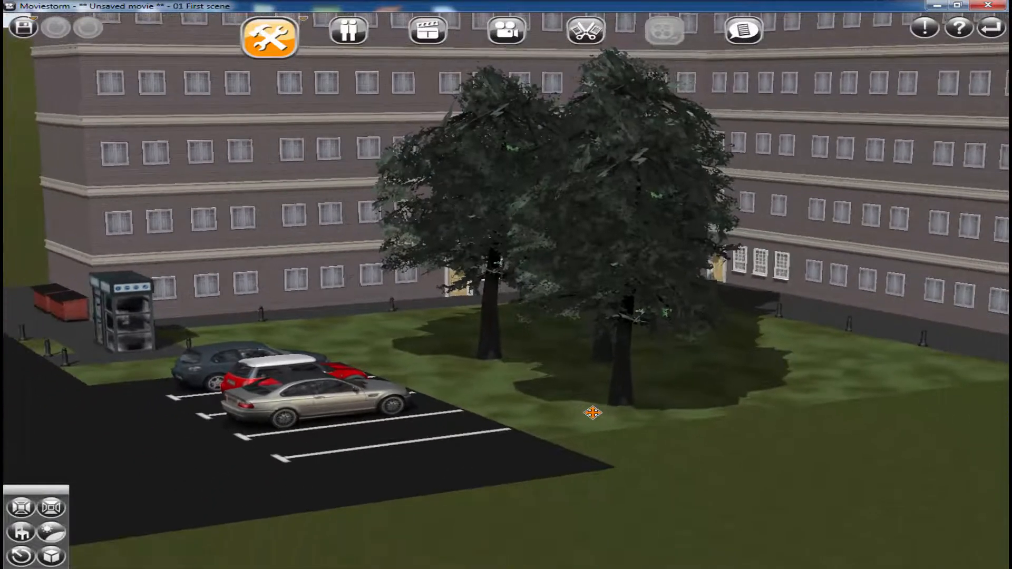
pyautogui.scroll(-2, 503, 447)
pyautogui.scroll(3, 506, 448)
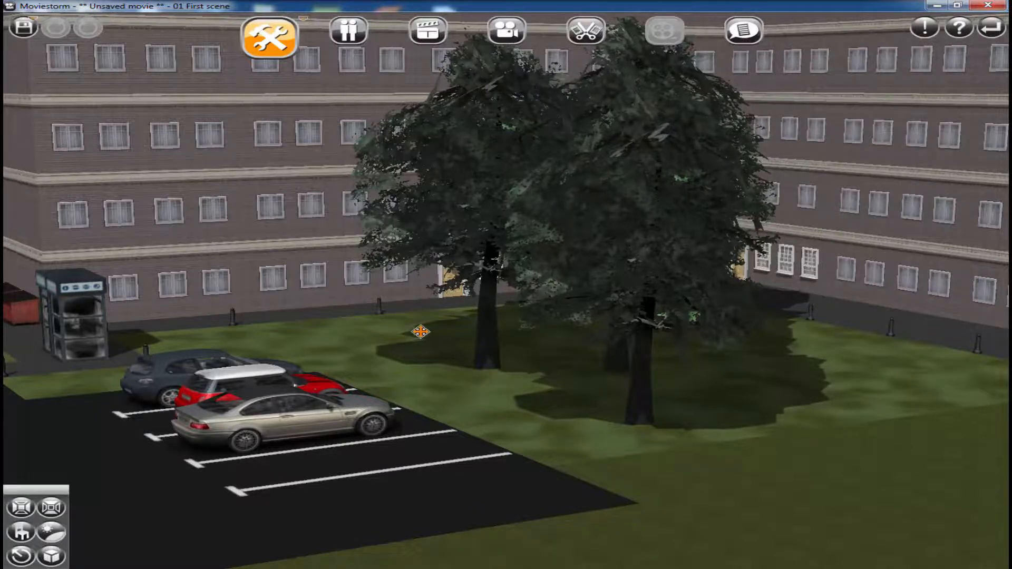
pyautogui.scroll(3, 447, 402)
pyautogui.scroll(-5, 273, 364)
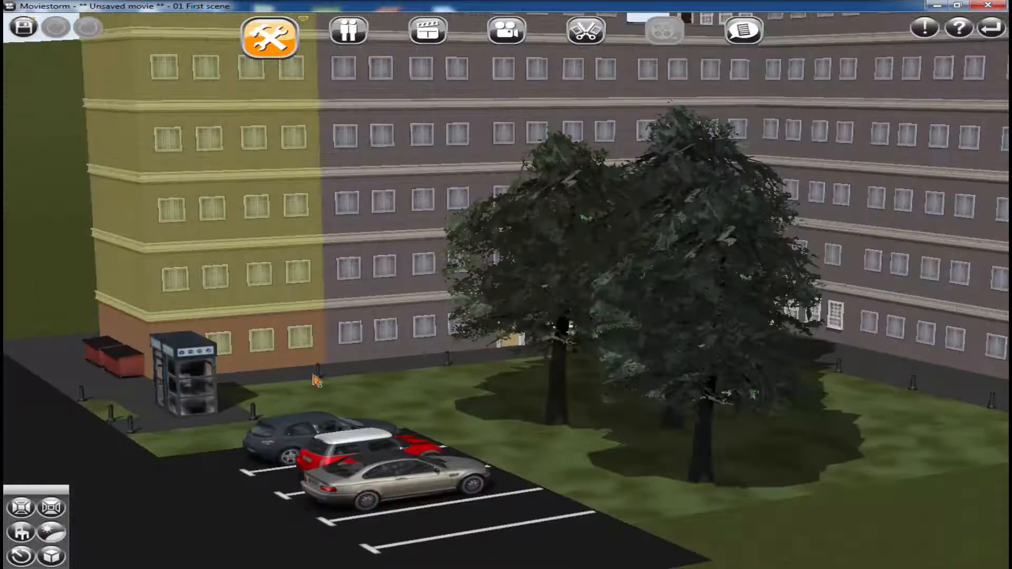
# Inspect the rooftop terrace with its hedges, director's chairs, table and stairwell hut up close
pyautogui.moveTo(438, 249); pyautogui.dragTo(411, 322, button='right')
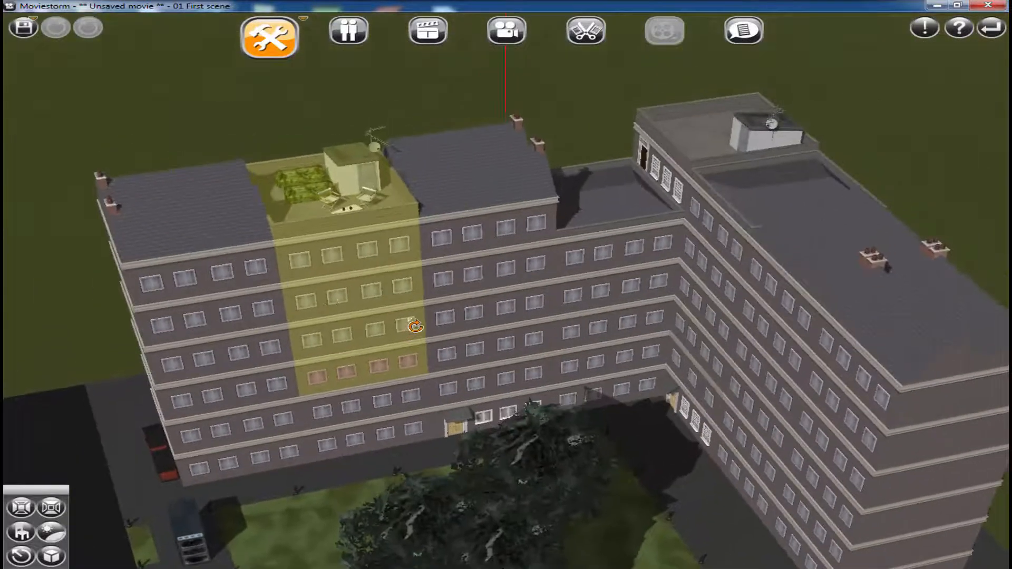
pyautogui.scroll(4, 316, 288)
pyautogui.moveTo(320, 291); pyautogui.dragTo(354, 377, button='right')
pyautogui.scroll(4, 359, 379)
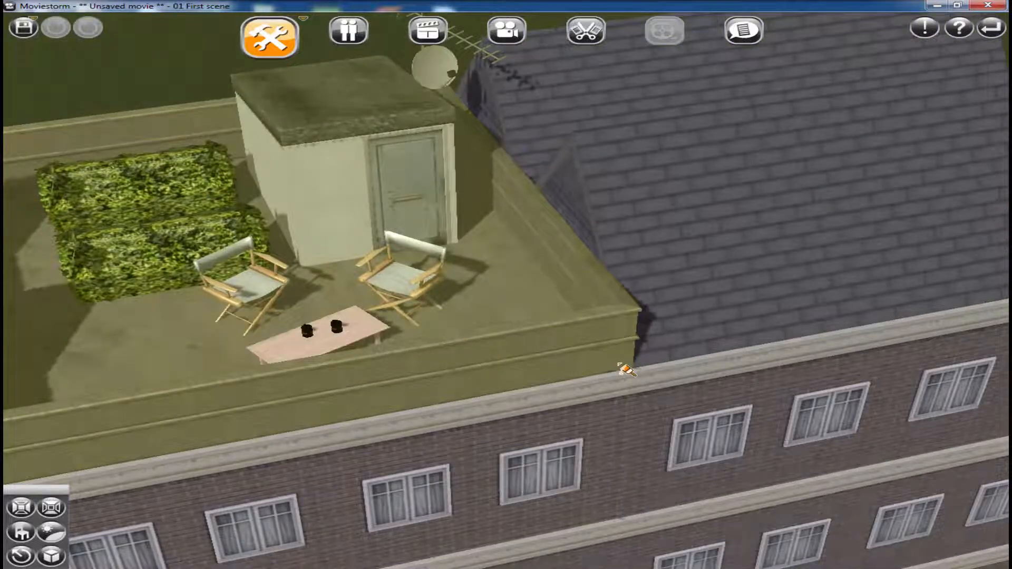
pyautogui.moveTo(626, 369); pyautogui.dragTo(642, 363, button='middle')
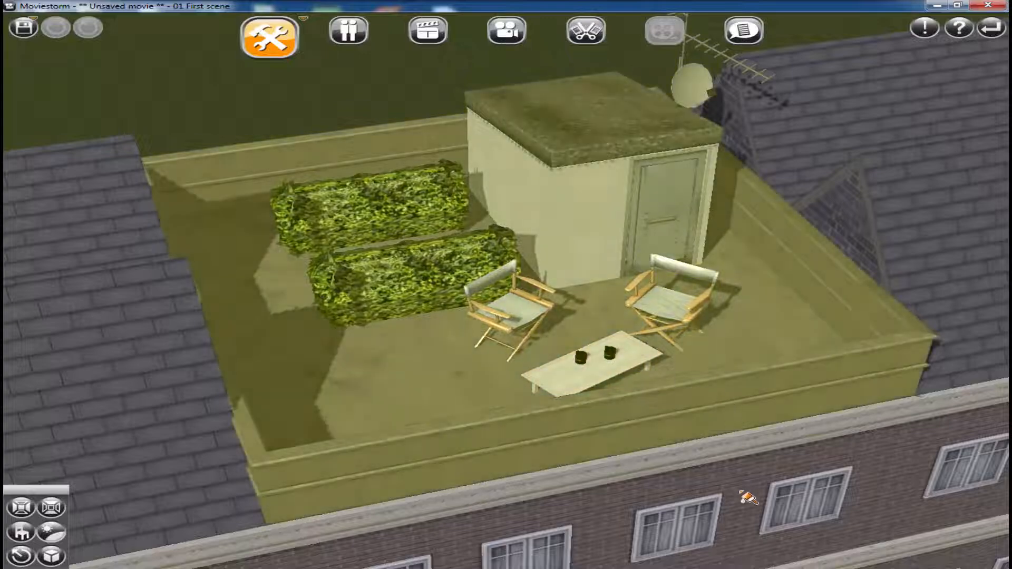
pyautogui.scroll(-6, 674, 442)
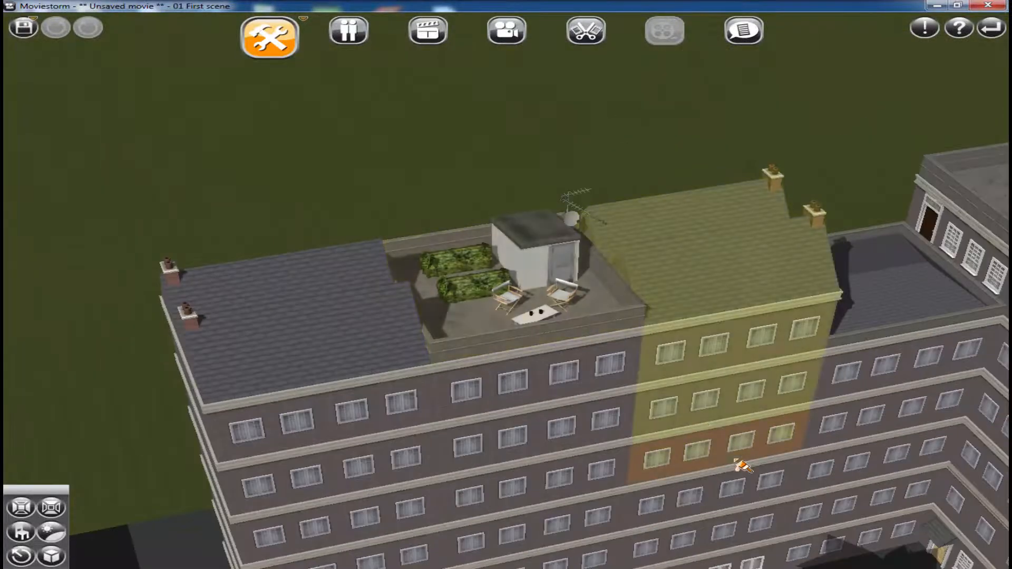
# View the set from the end of the building, including the bins, phone booths, trees and car park
pyautogui.moveTo(735, 461); pyautogui.dragTo(541, 222)
pyautogui.moveTo(648, 463); pyautogui.dragTo(630, 276)
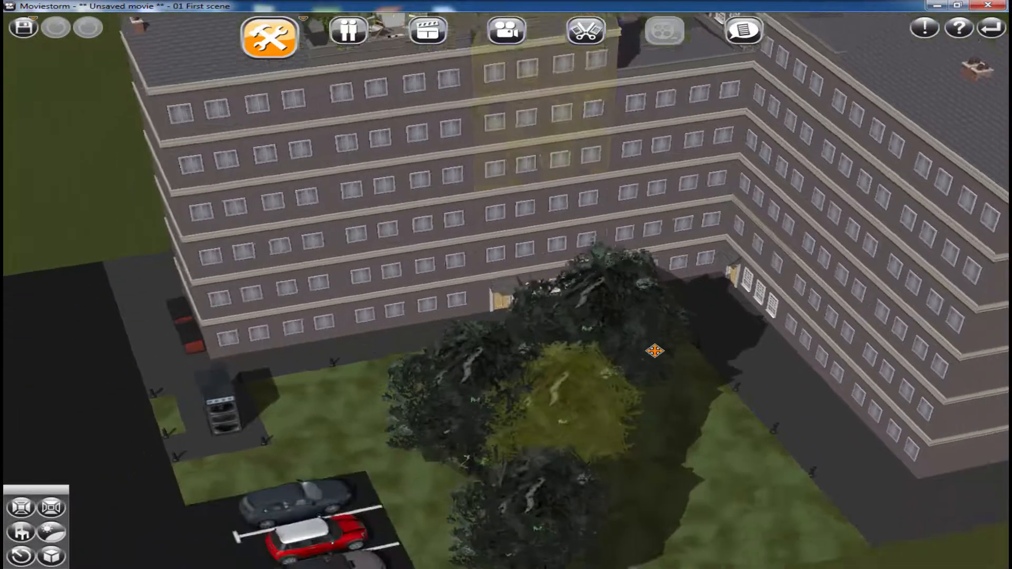
pyautogui.moveTo(547, 439); pyautogui.dragTo(771, 393, button='right')
pyautogui.moveTo(692, 408); pyautogui.dragTo(578, 413)
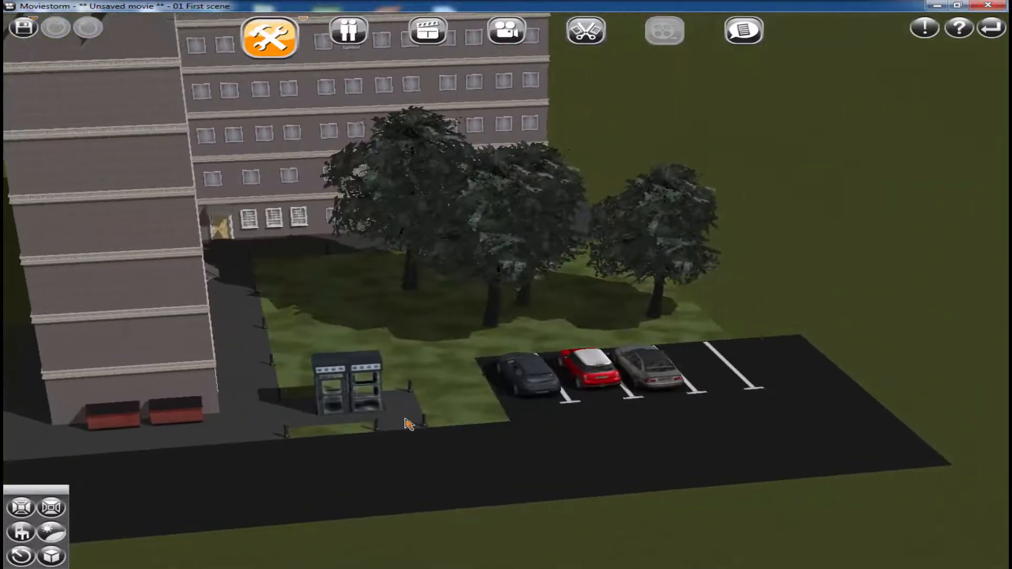
pyautogui.scroll(2, 409, 422)
pyautogui.scroll(2, 623, 466)
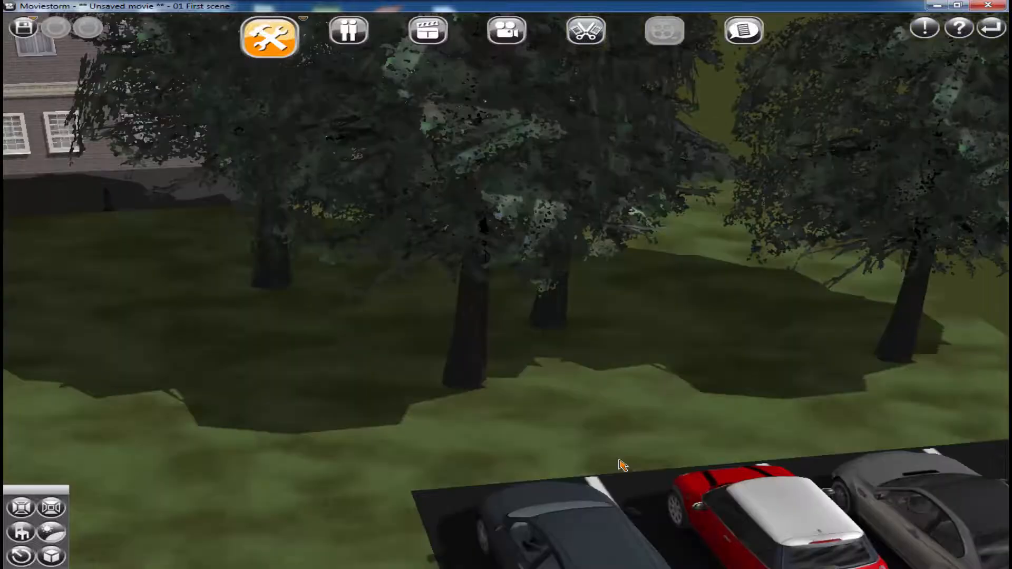
pyautogui.scroll(2, 625, 374)
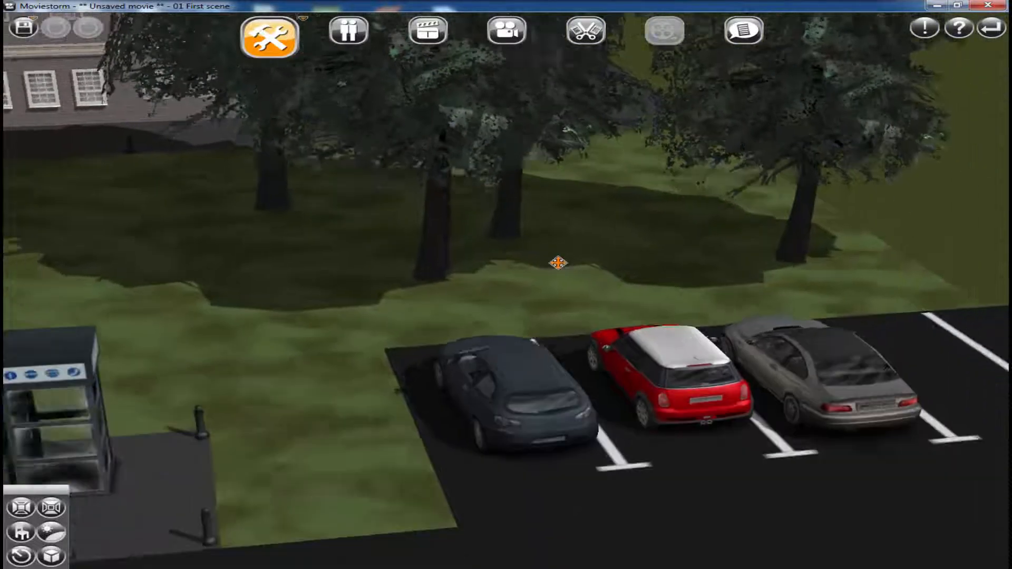
pyautogui.scroll(-2, 558, 262)
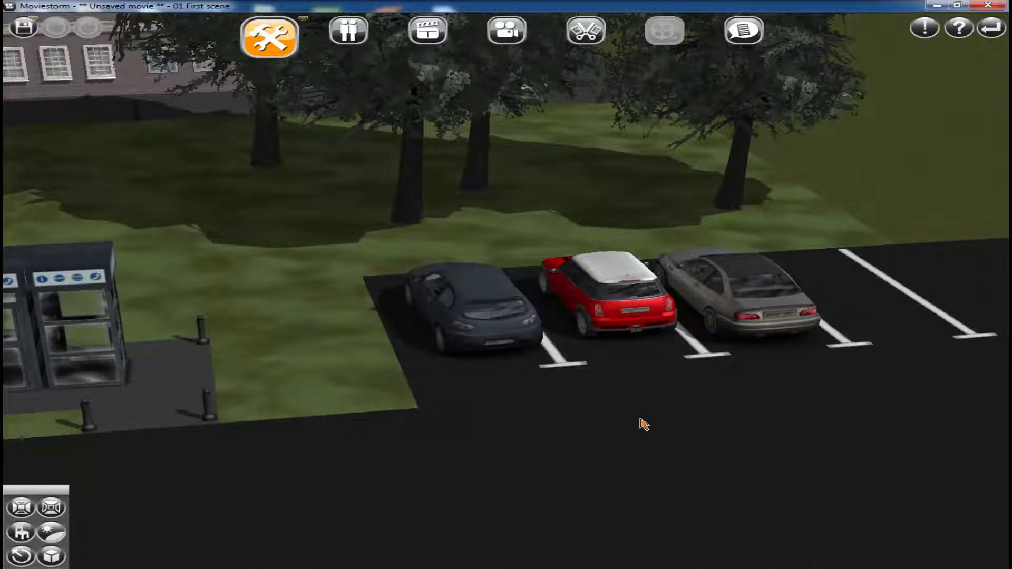
pyautogui.click(984, 36)
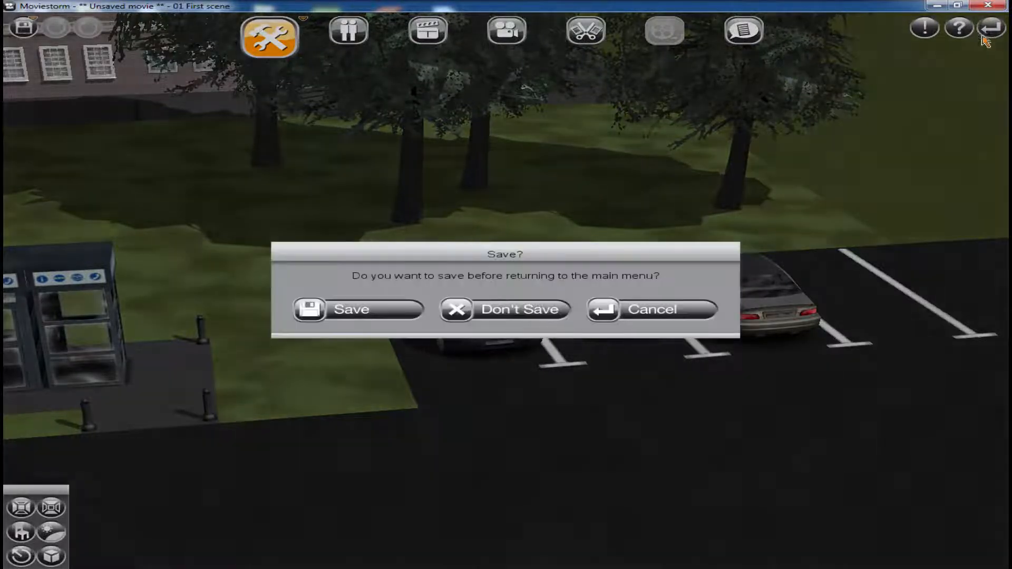
pyautogui.click(639, 325)
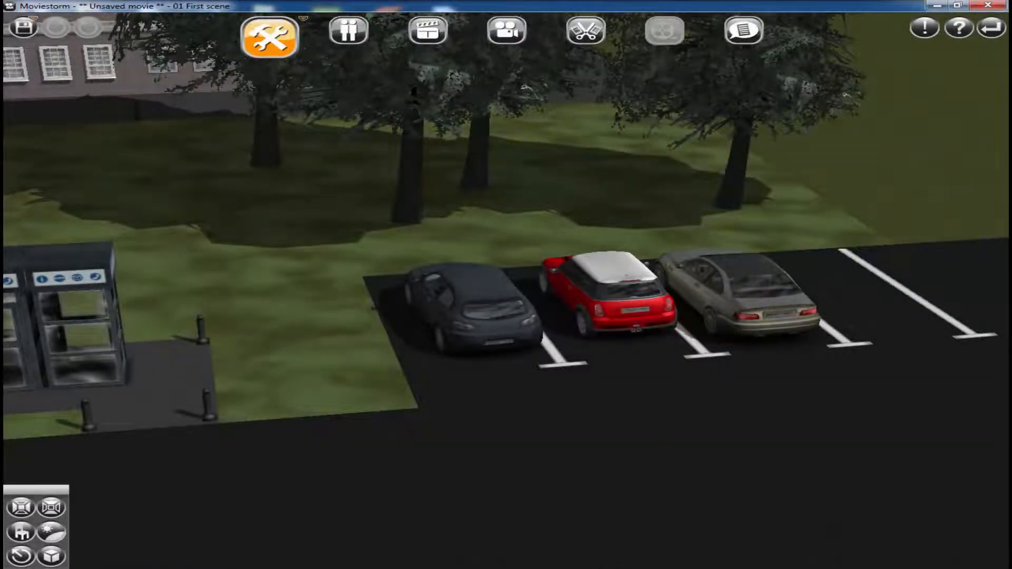
pyautogui.hotkey('alt', 'Tab')
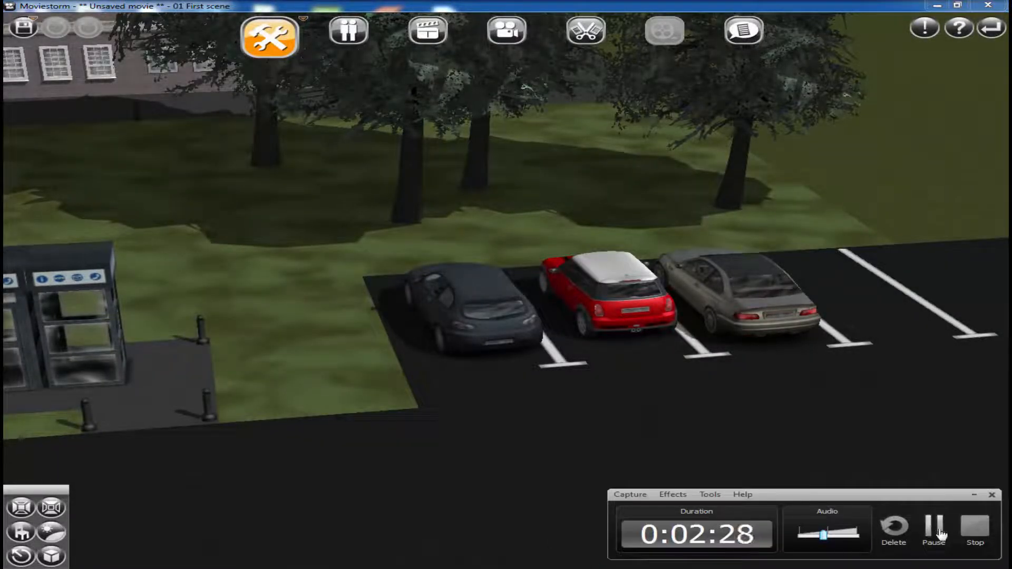
pyautogui.click(974, 527)
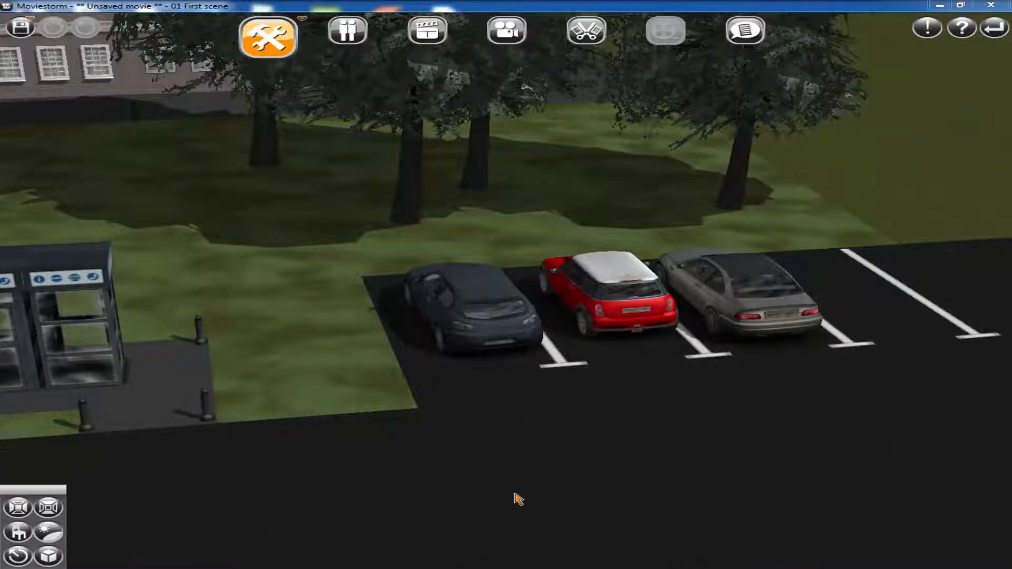
# Inspect the dark car's customization settings and survey the car park and its surroundings from different angles
pyautogui.click(490, 334)
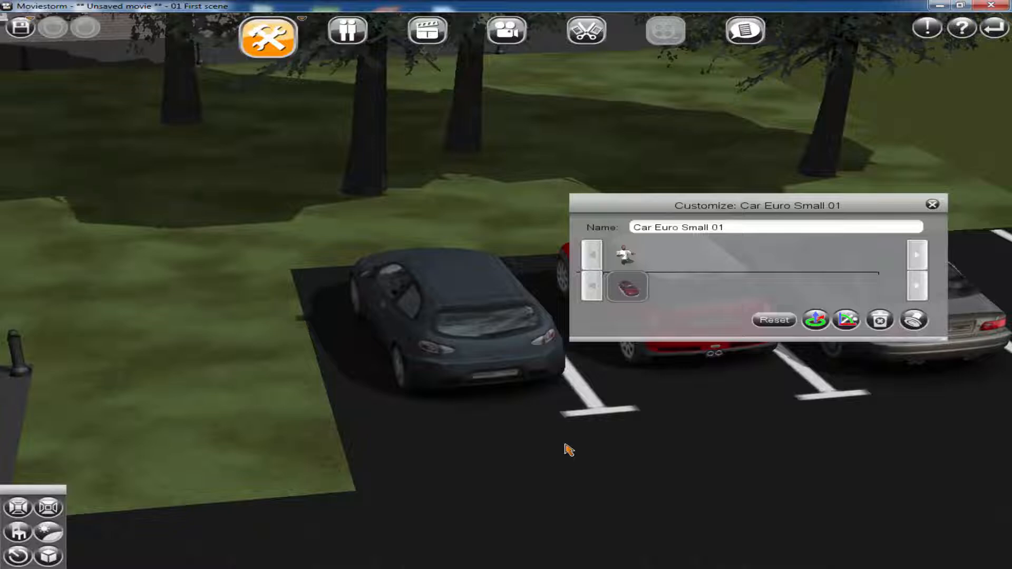
pyautogui.click(932, 204)
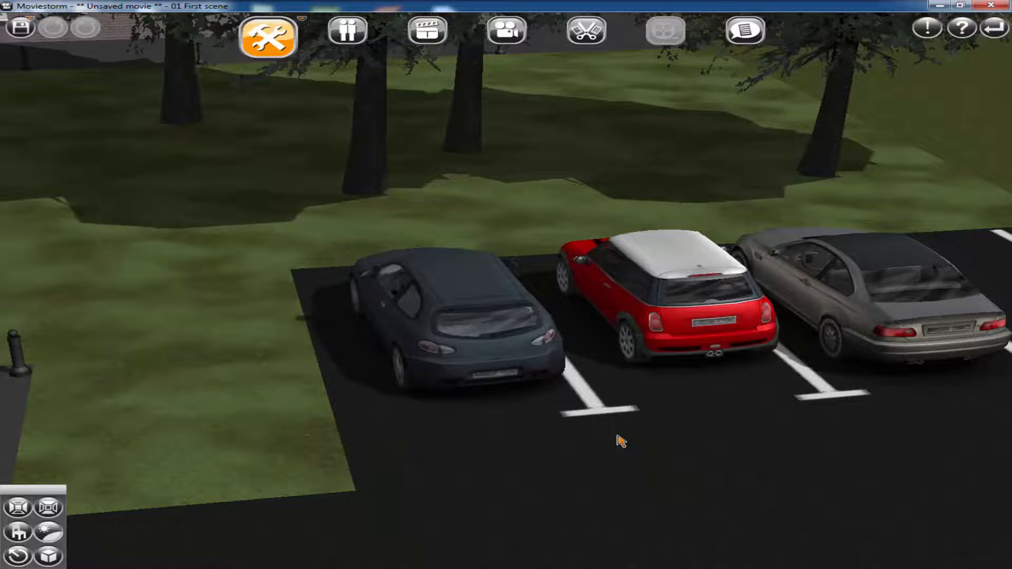
pyautogui.scroll(-3, 632, 425)
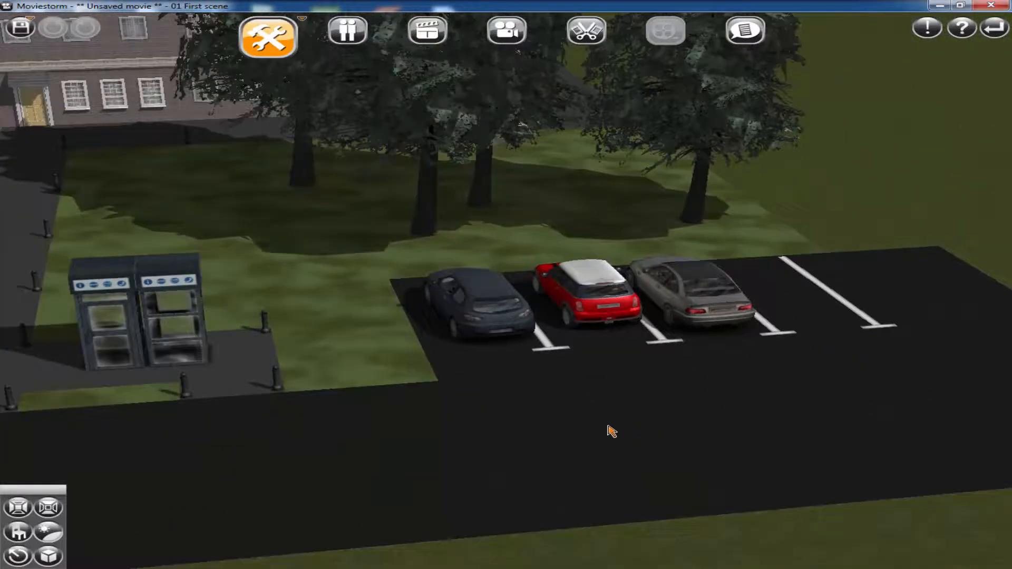
pyautogui.moveTo(657, 411); pyautogui.dragTo(565, 437, button='right')
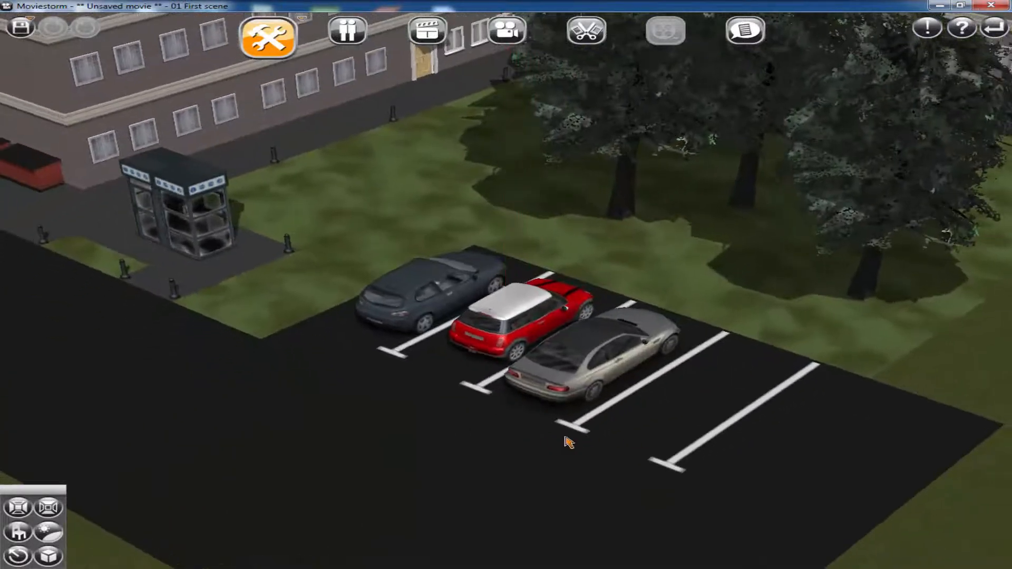
pyautogui.scroll(3, 624, 457)
pyautogui.scroll(-2, 711, 455)
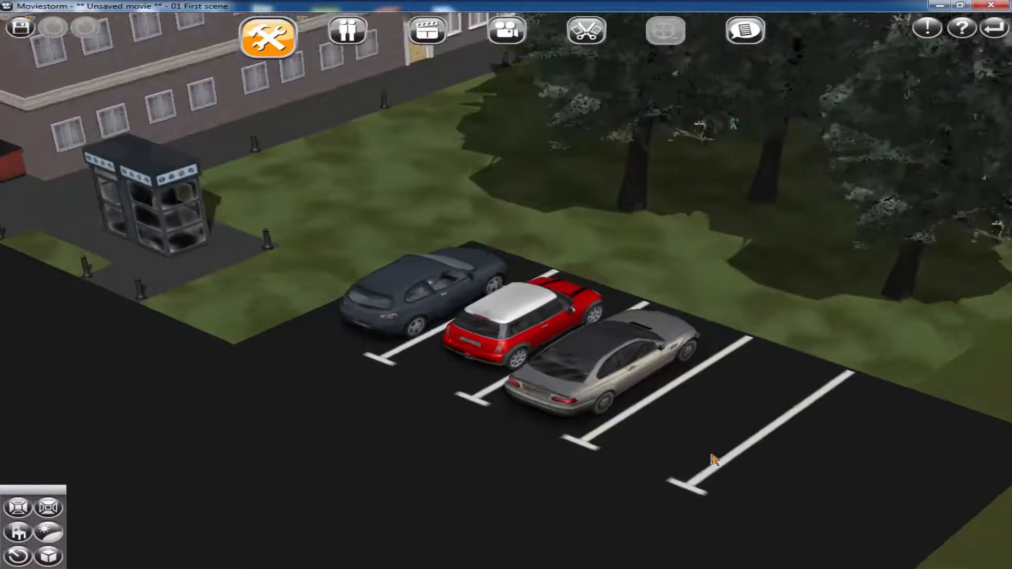
pyautogui.scroll(-3, 706, 457)
pyautogui.moveTo(741, 427); pyautogui.dragTo(651, 429, button='right')
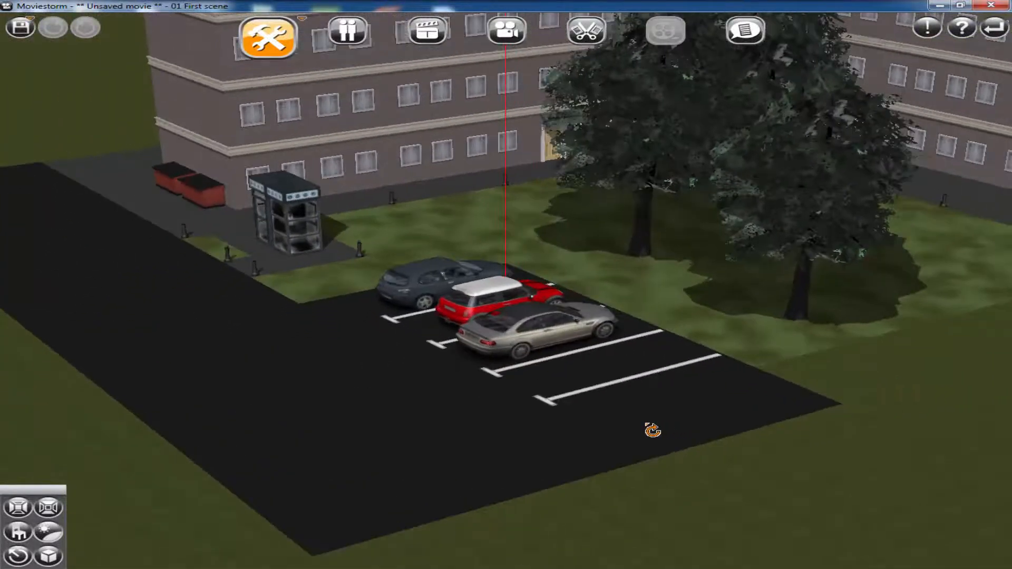
# Return to the main menu without saving the current movie and start creating a new movie
pyautogui.click(993, 32)
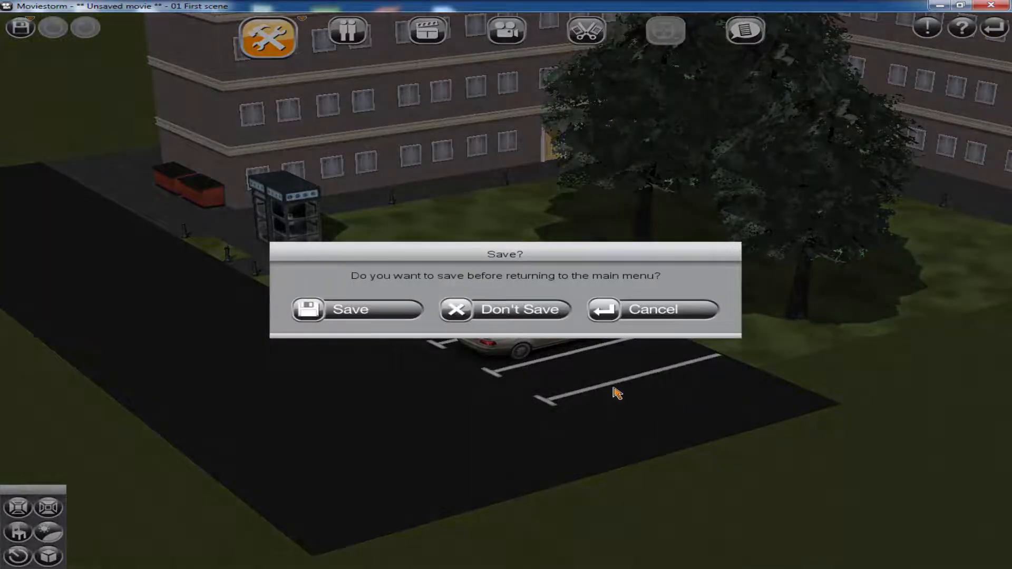
pyautogui.click(555, 314)
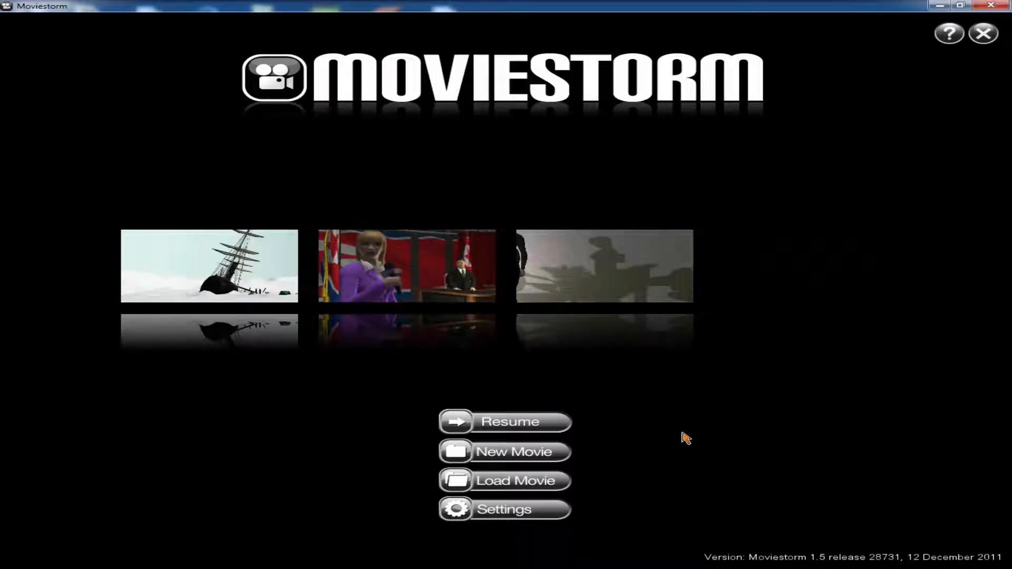
pyautogui.click(535, 458)
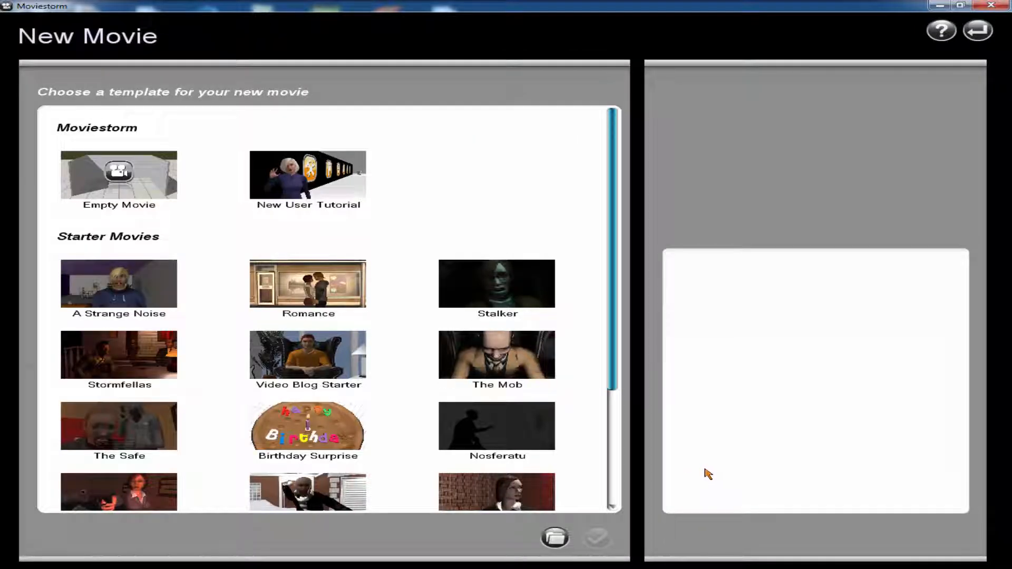
# Create a movie from the Empty Movie template on the Extra large set and dismiss the Set Workshop introduction
pyautogui.click(120, 200)
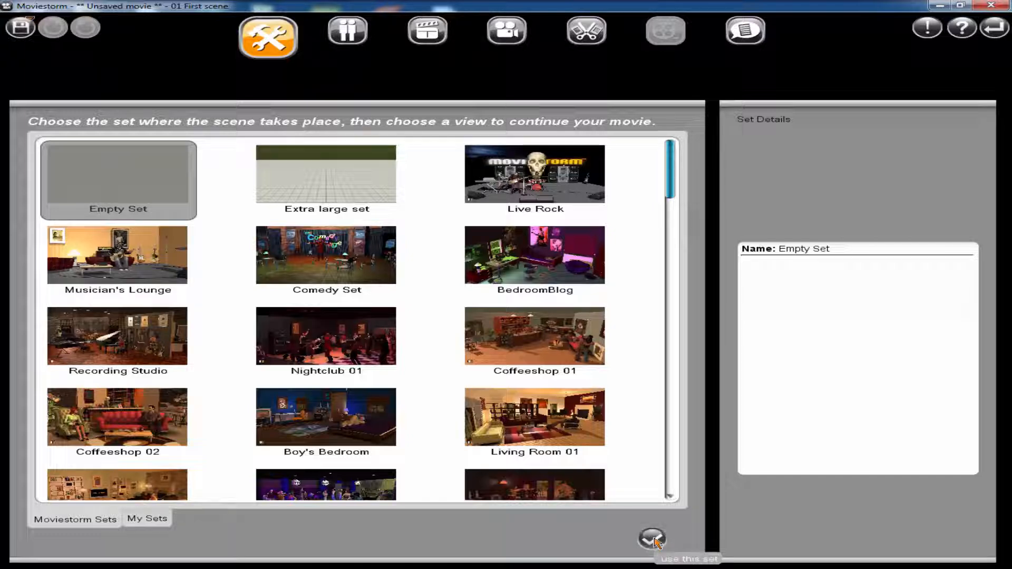
pyautogui.click(383, 184)
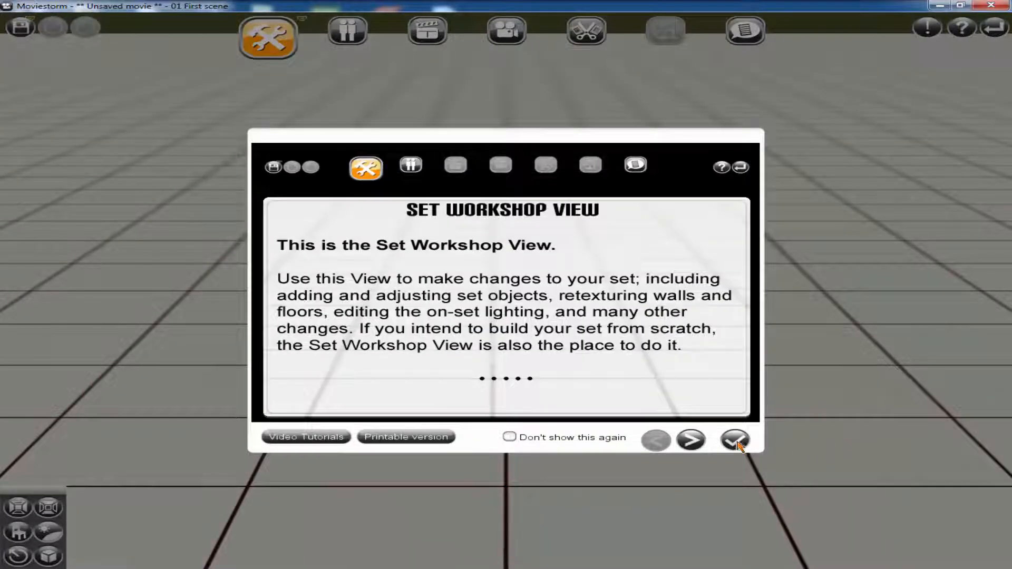
pyautogui.click(735, 441)
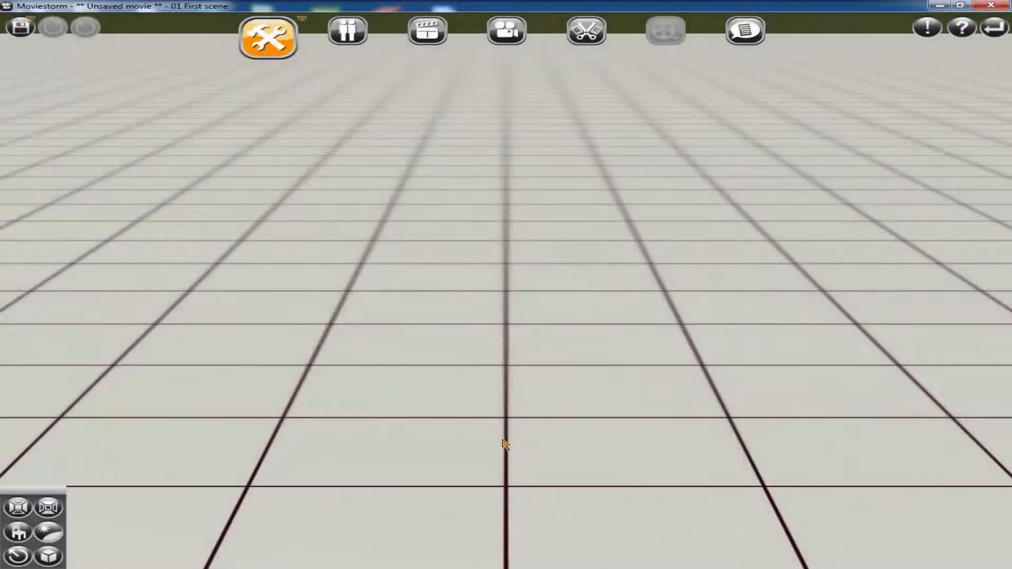
pyautogui.scroll(-2, 519, 304)
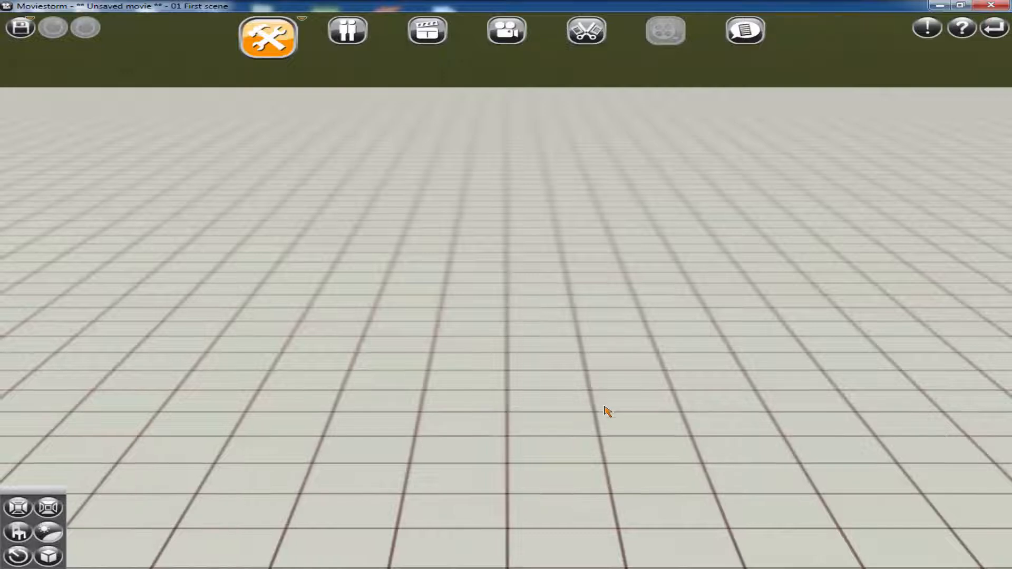
pyautogui.scroll(-3, 603, 408)
pyautogui.scroll(-5, 606, 412)
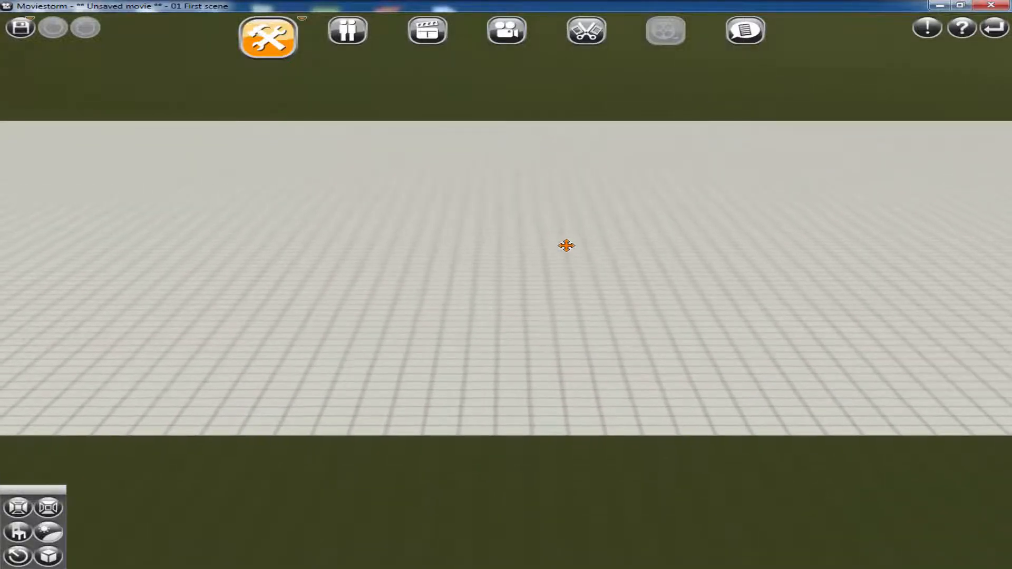
pyautogui.moveTo(567, 270); pyautogui.dragTo(573, 338, button='right')
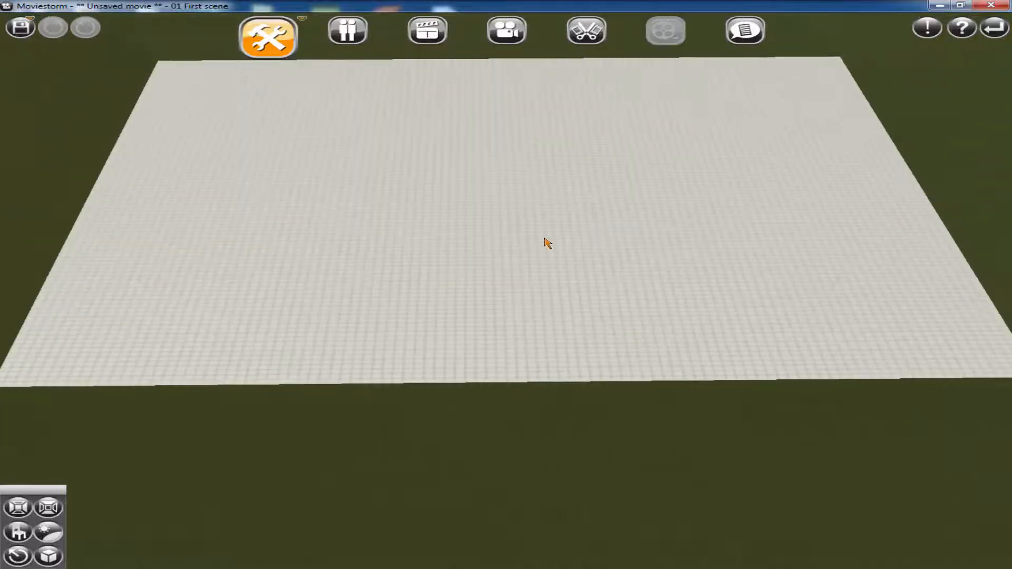
pyautogui.moveTo(547, 242); pyautogui.dragTo(531, 300)
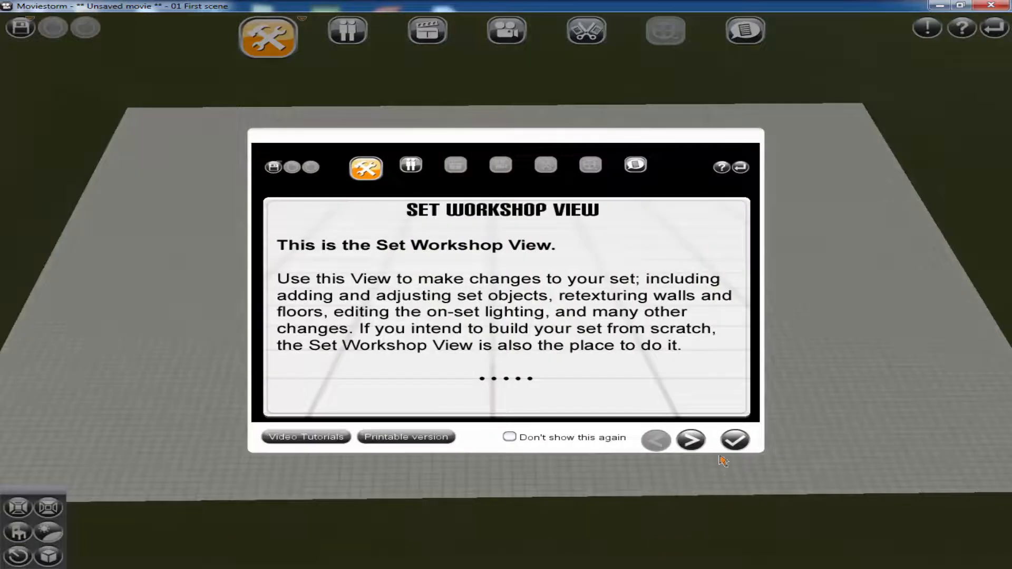
pyautogui.click(734, 440)
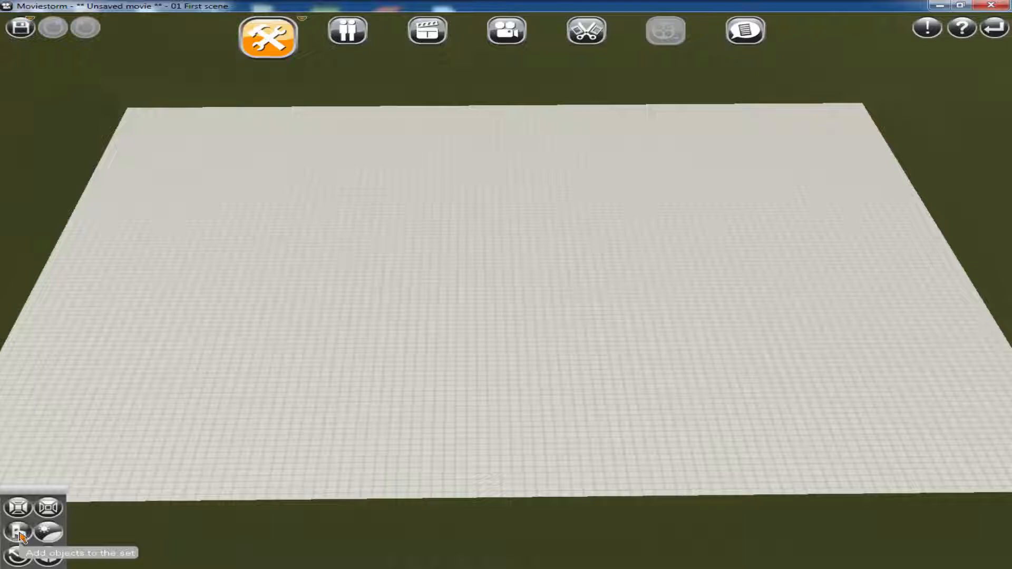
# Search the set objects for ROAD and place a Road Beach piece at the near outer corner of the unpainted strip
pyautogui.click(19, 534)
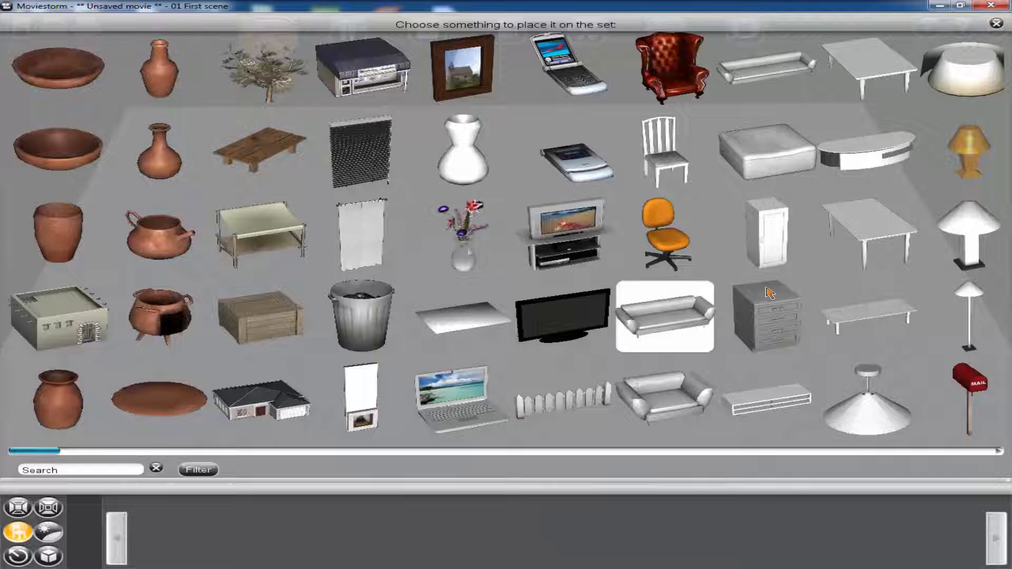
pyautogui.scroll(-1, 769, 292)
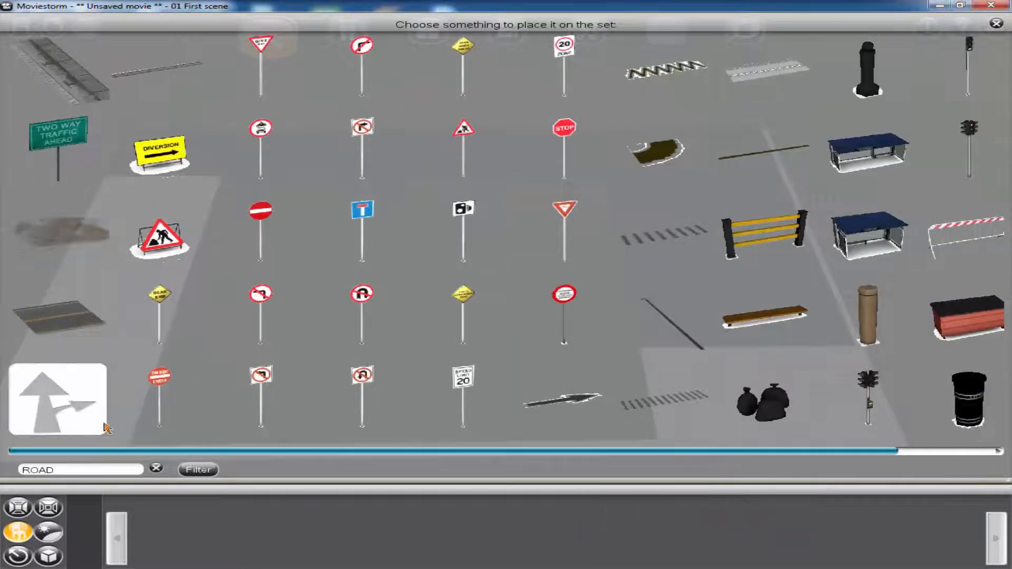
pyautogui.click(79, 323)
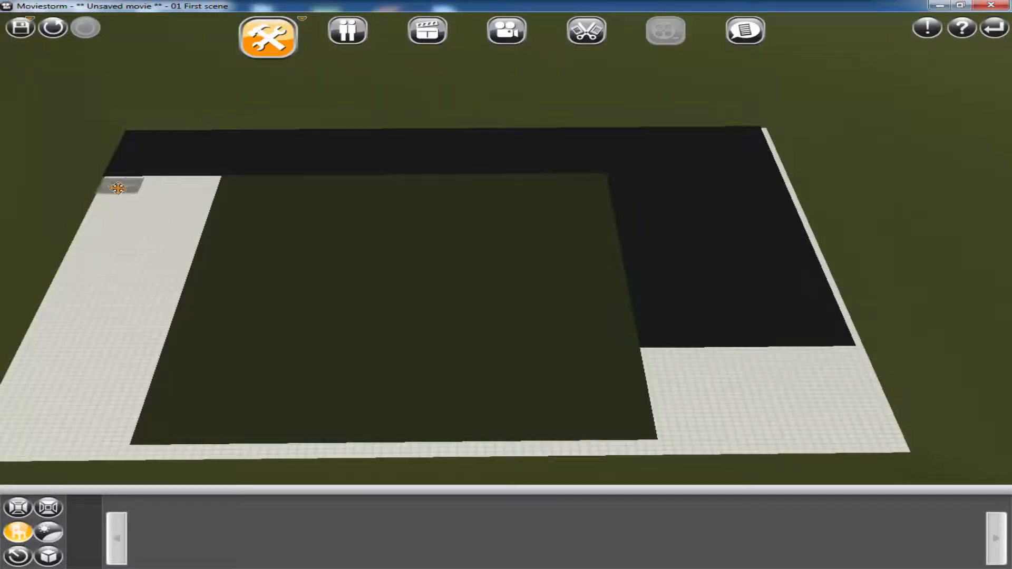
pyautogui.moveTo(104, 386); pyautogui.dragTo(424, 384, button='right')
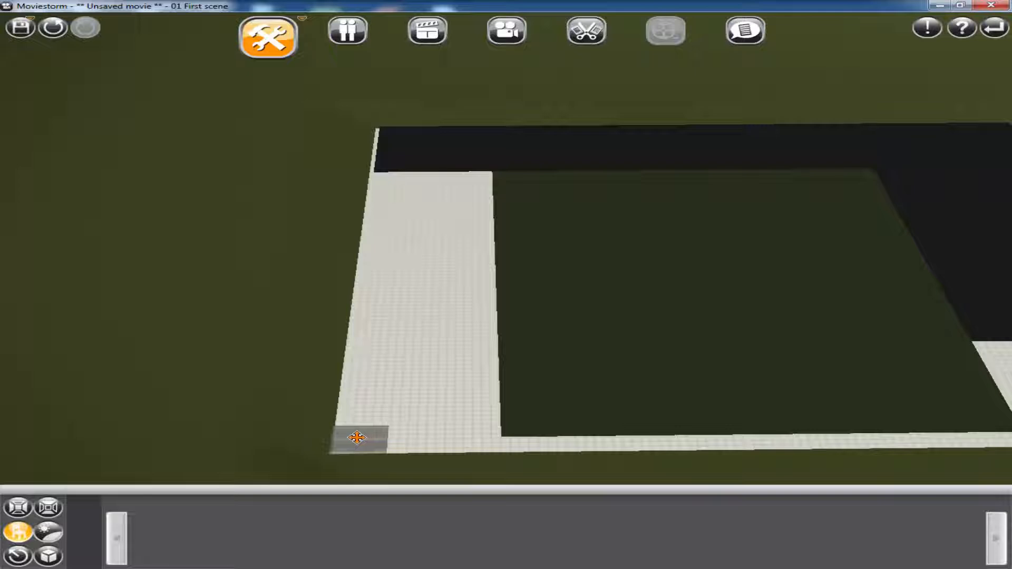
pyautogui.click(356, 438)
pyautogui.click(815, 251)
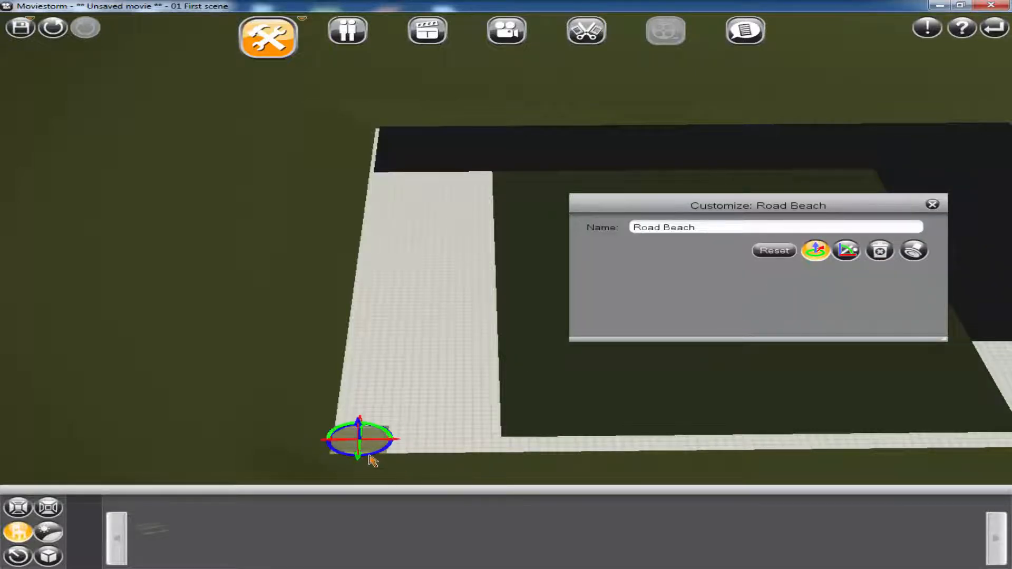
# Rotate the Road Beach piece to run lengthwise along the unpainted strip and move it against the grass area's edge
pyautogui.moveTo(372, 460); pyautogui.dragTo(405, 439)
pyautogui.click(471, 395)
pyautogui.scroll(5, 410, 159)
pyautogui.moveTo(410, 160); pyautogui.dragTo(441, 280)
pyautogui.click(302, 289)
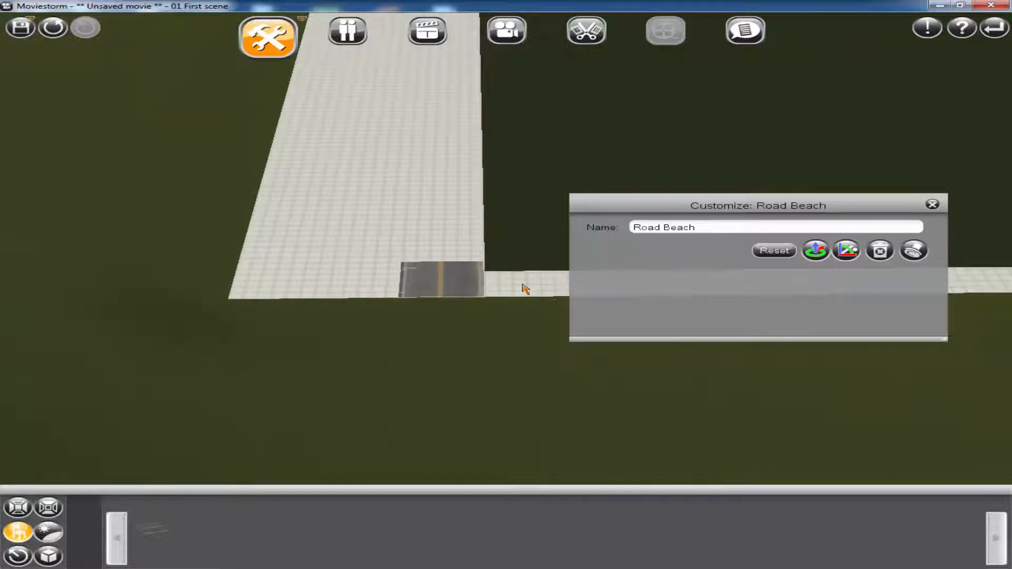
# Duplicate the Road Beach piece end to end to form a straight road along the grass area's edge
pyautogui.click(915, 251)
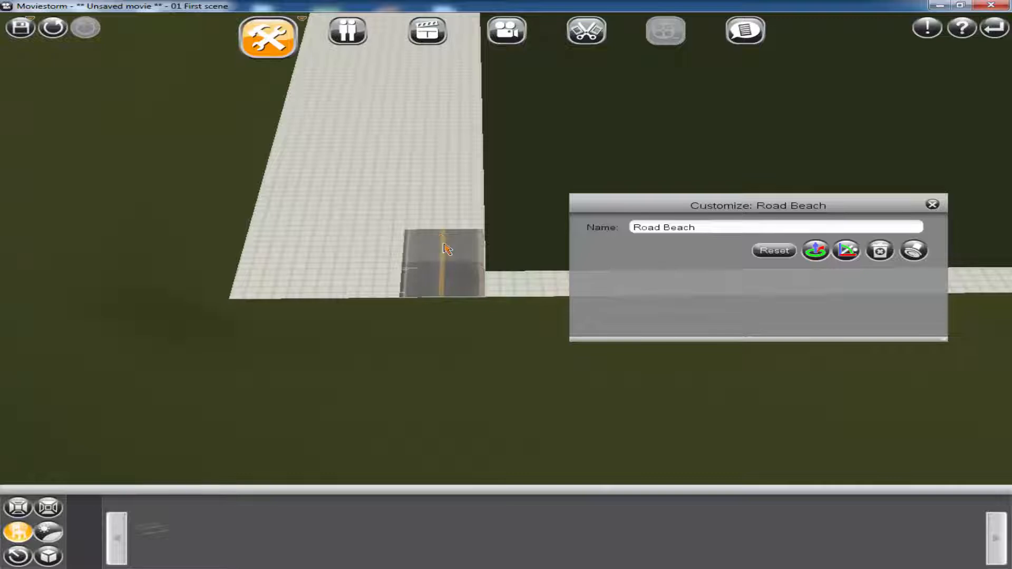
pyautogui.click(447, 248)
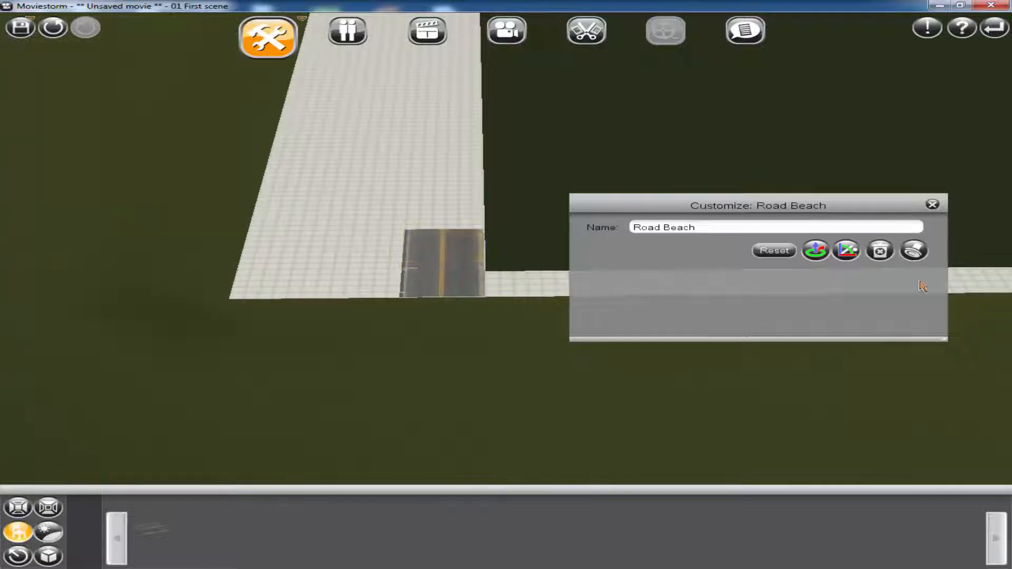
pyautogui.click(914, 251)
pyautogui.click(448, 213)
pyautogui.click(914, 252)
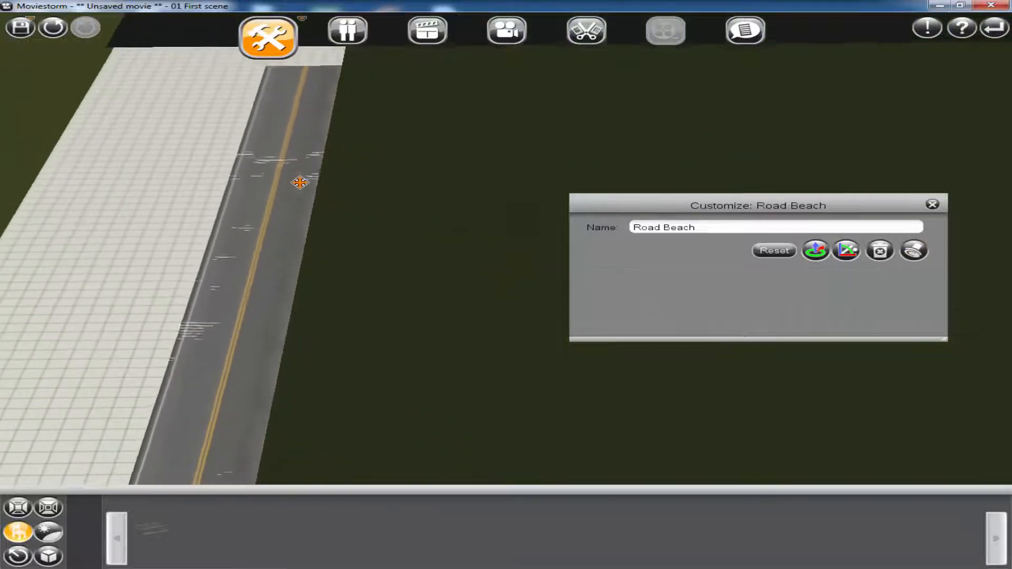
pyautogui.click(299, 182)
pyautogui.scroll(-3, 351, 267)
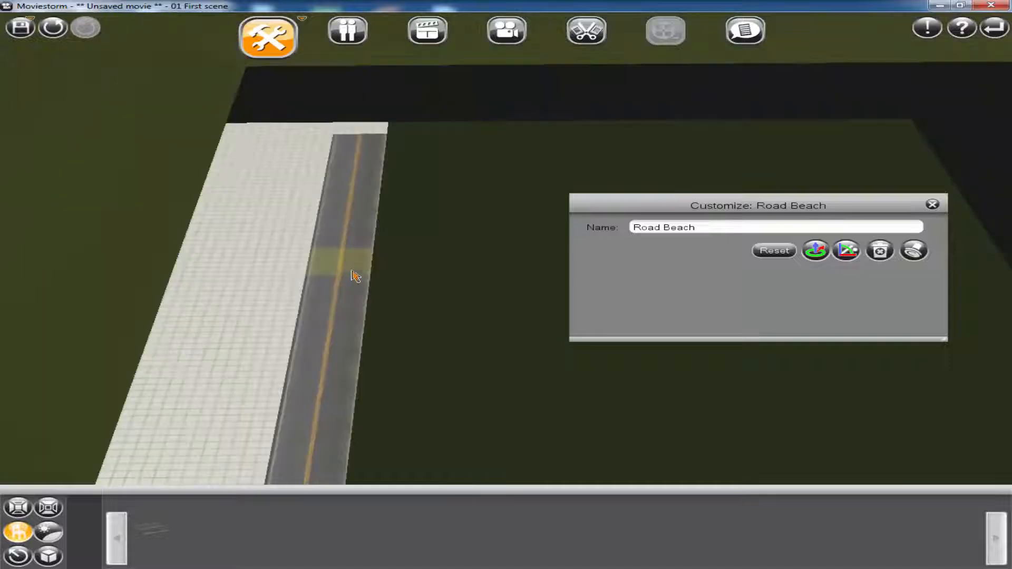
pyautogui.moveTo(486, 330); pyautogui.dragTo(594, 337, button='right')
pyautogui.click(932, 205)
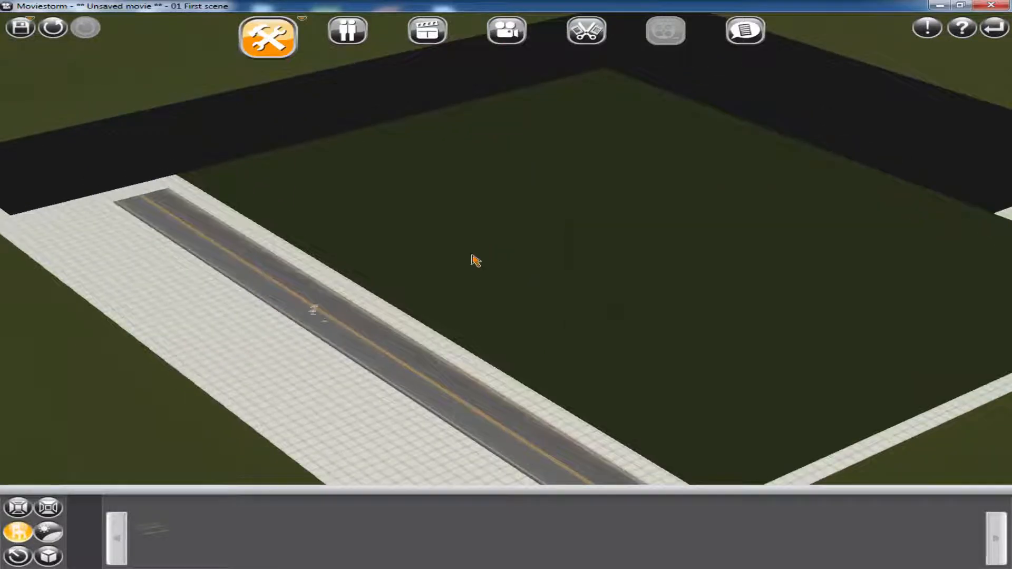
# Clear the object search and place a Townhouse Upper Floor module on the dark ground strip beyond the road's far end
pyautogui.moveTo(440, 243); pyautogui.dragTo(341, 335)
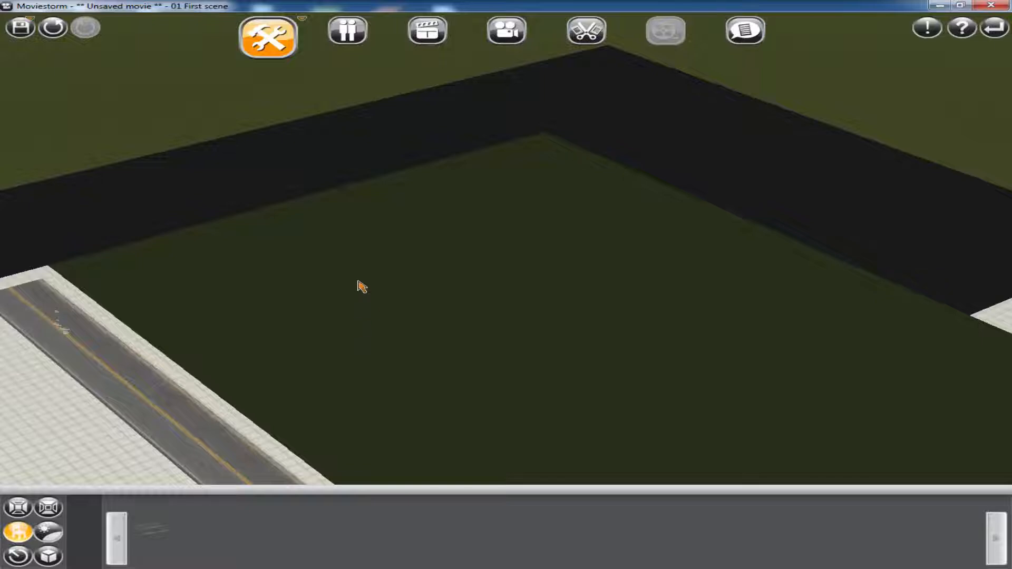
pyautogui.click(17, 533)
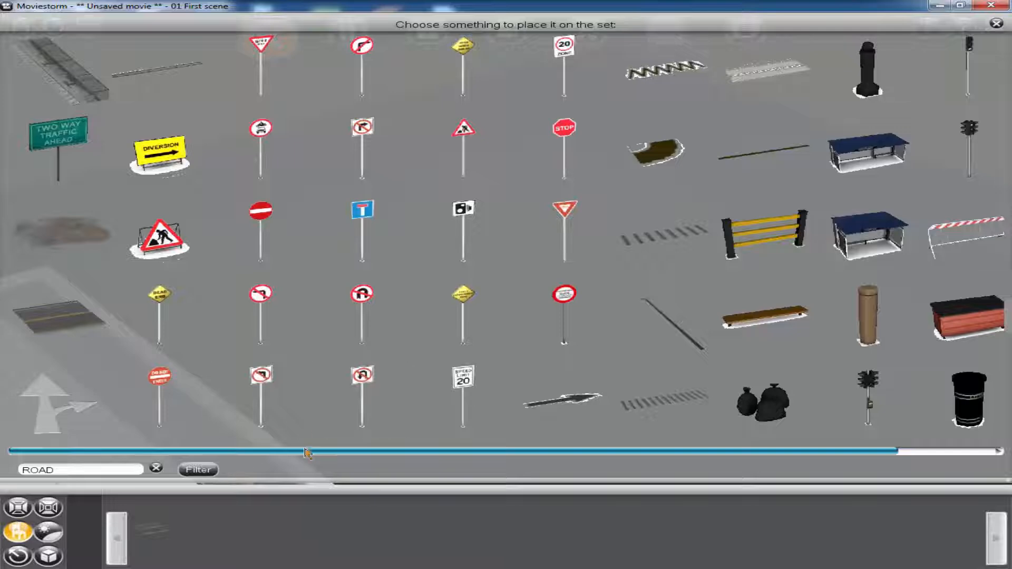
pyautogui.moveTo(71, 470); pyautogui.dragTo(1, 474)
pyautogui.press('BackSpace')
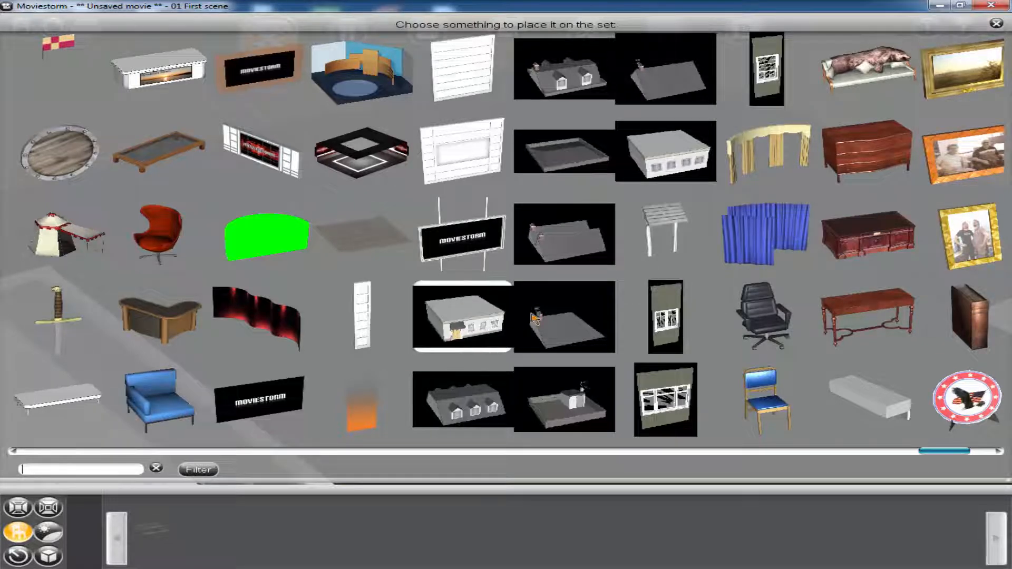
pyautogui.click(678, 161)
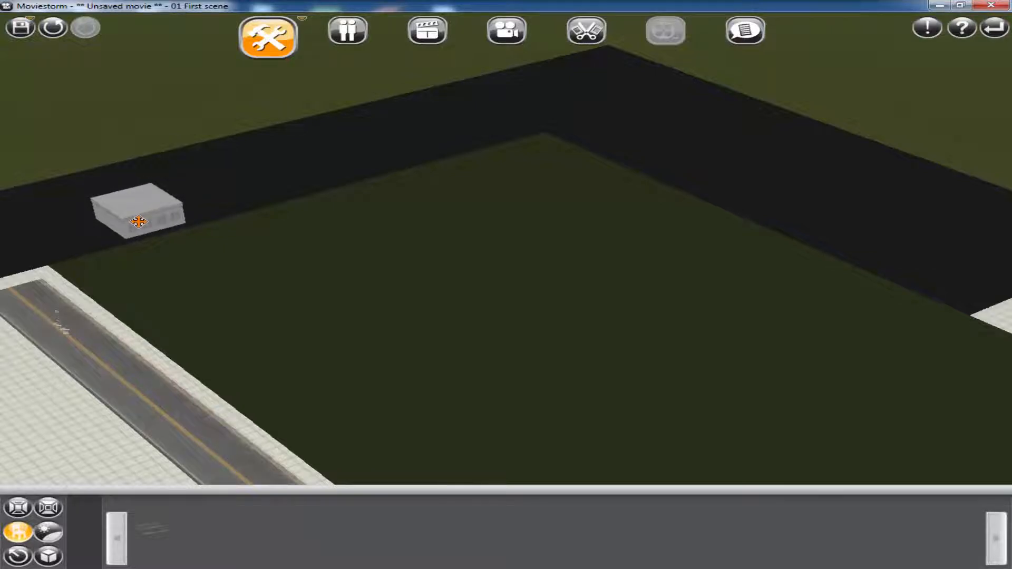
pyautogui.click(133, 208)
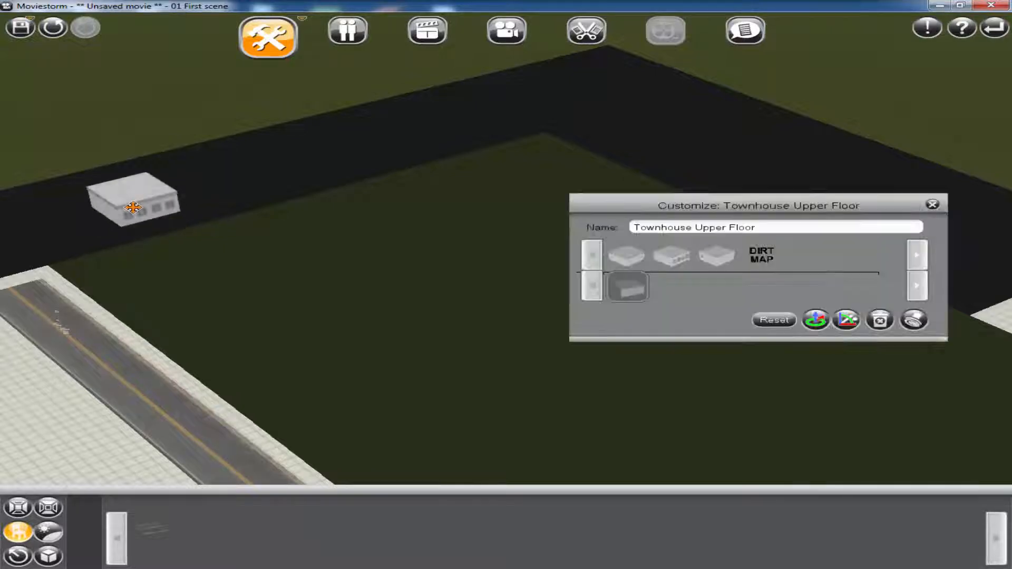
# Duplicate the Townhouse Upper Floor module side by side and upwards to build a long five-storey apartment block
pyautogui.click(672, 261)
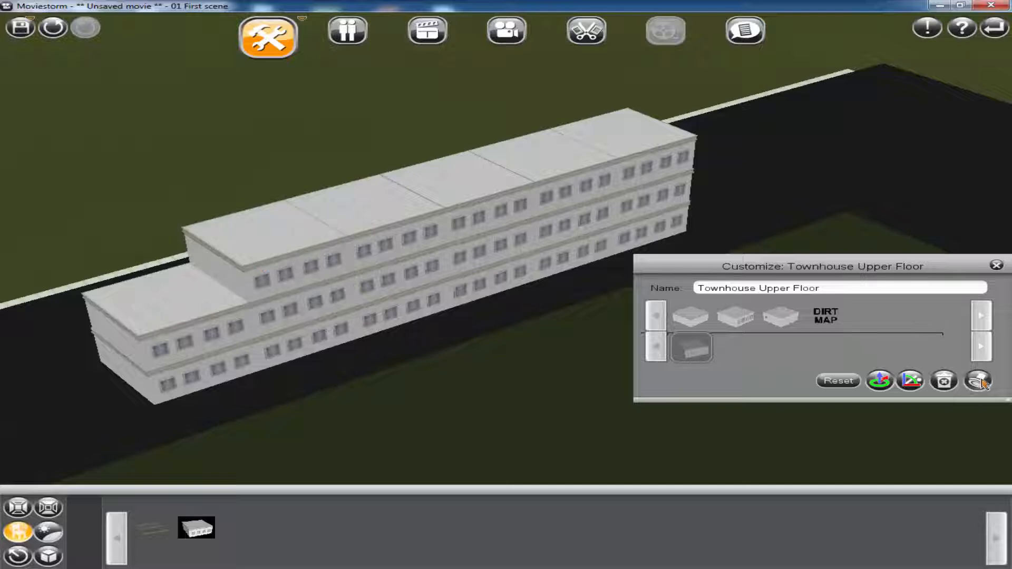
pyautogui.click(165, 294)
pyautogui.moveTo(488, 399); pyautogui.dragTo(399, 235, button='right')
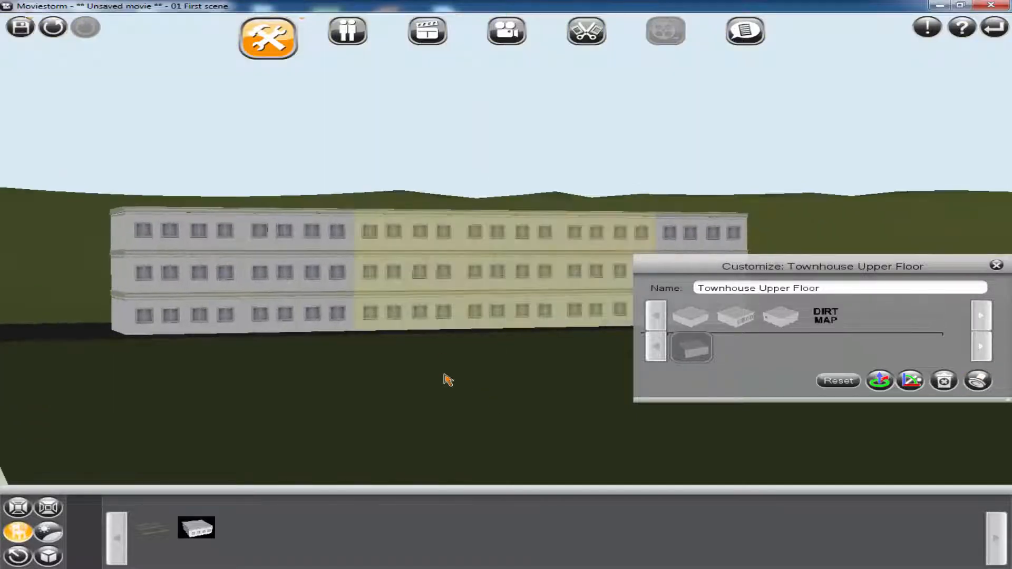
pyautogui.scroll(-2, 446, 377)
pyautogui.moveTo(446, 377); pyautogui.dragTo(445, 422, button='right')
pyautogui.click(259, 228)
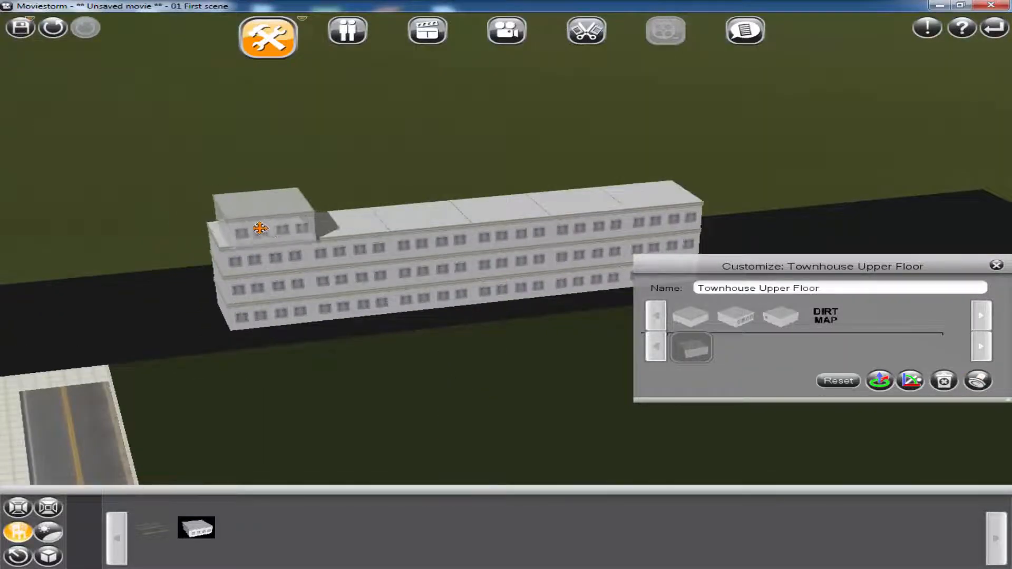
pyautogui.click(357, 219)
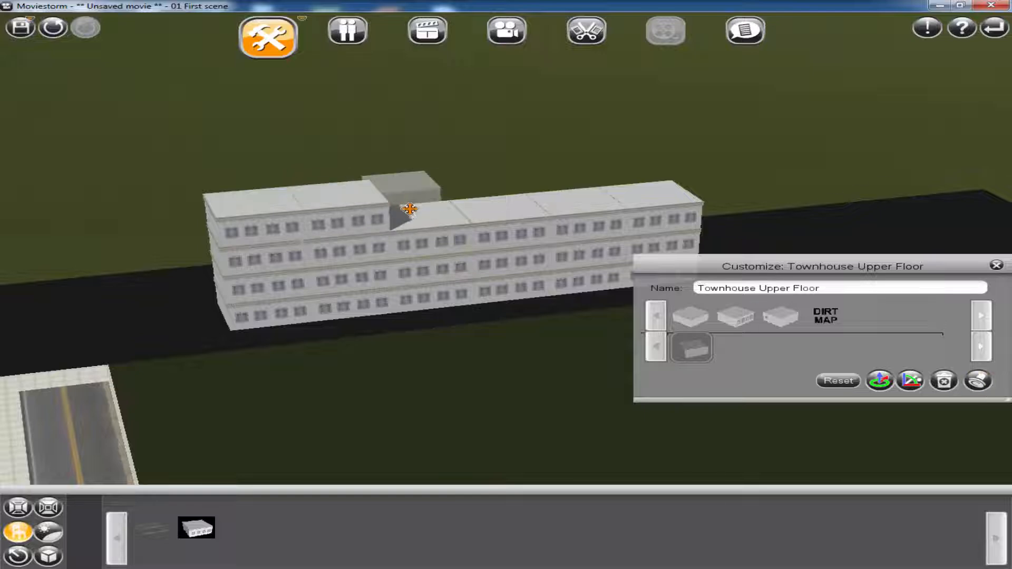
pyautogui.click(498, 203)
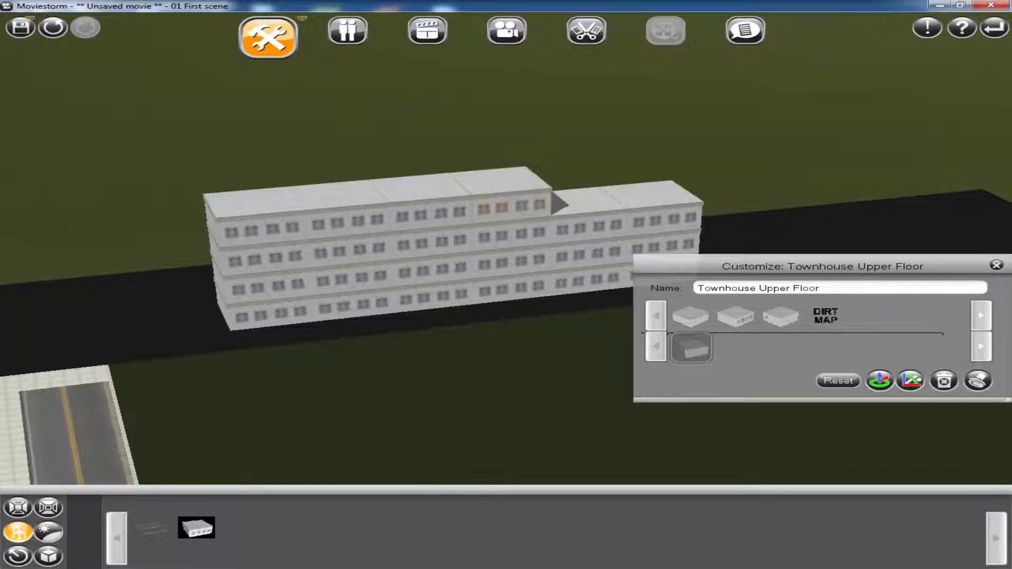
pyautogui.click(926, 460)
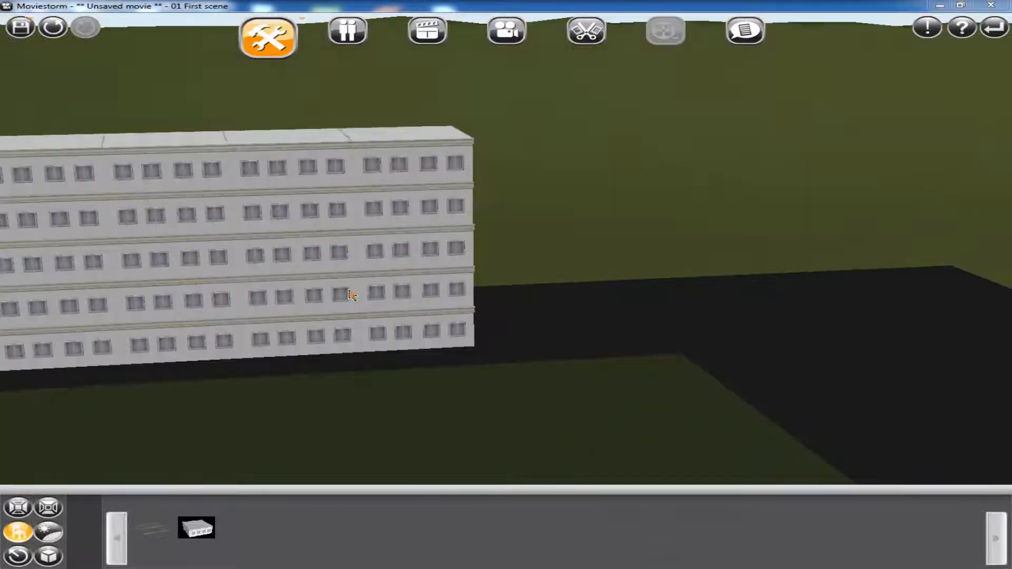
# Change the wall texture of the end module on the block's top floor to a dark grey variant
pyautogui.click(348, 291)
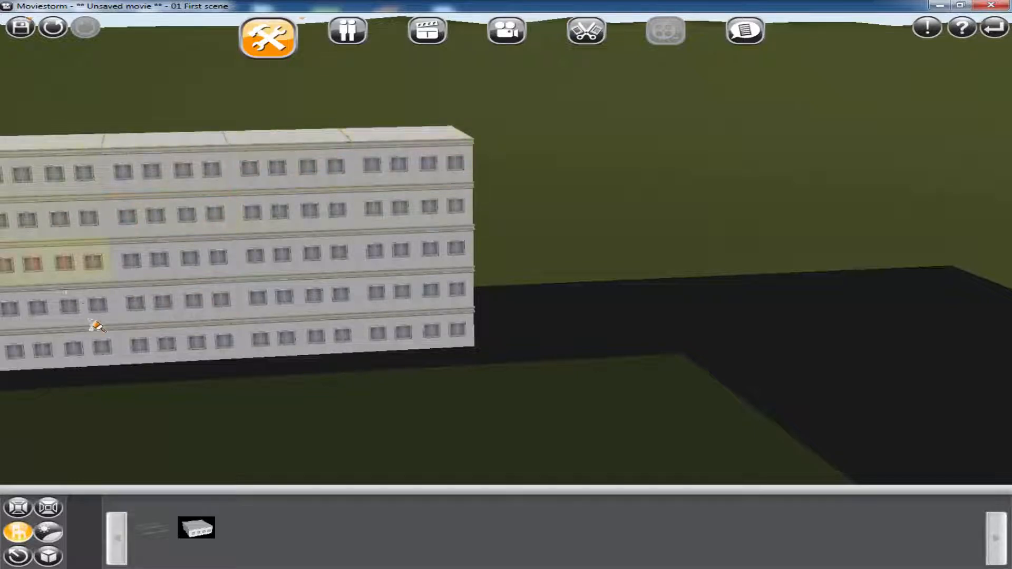
pyautogui.click(179, 345)
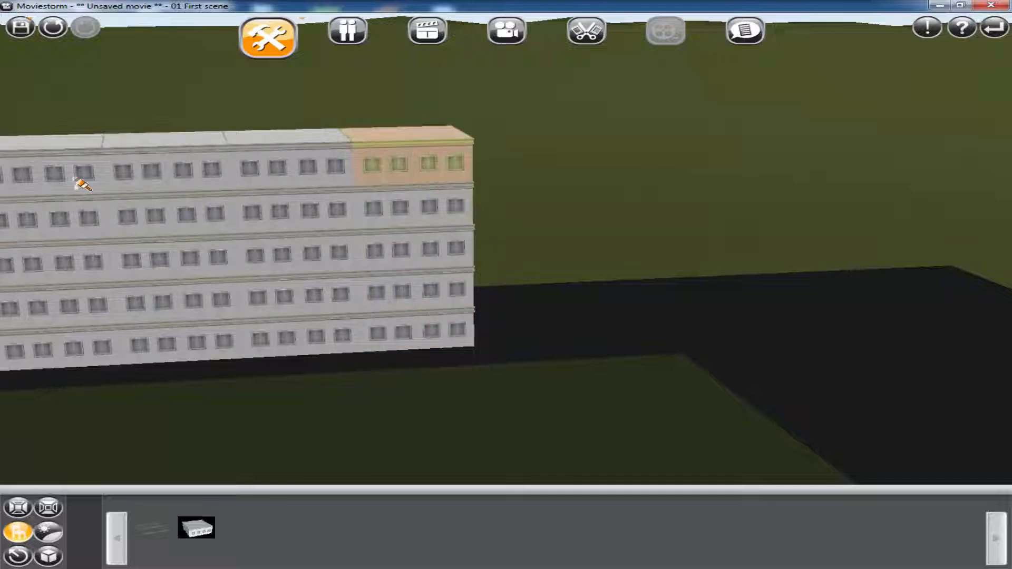
pyautogui.click(419, 176)
pyautogui.click(418, 176)
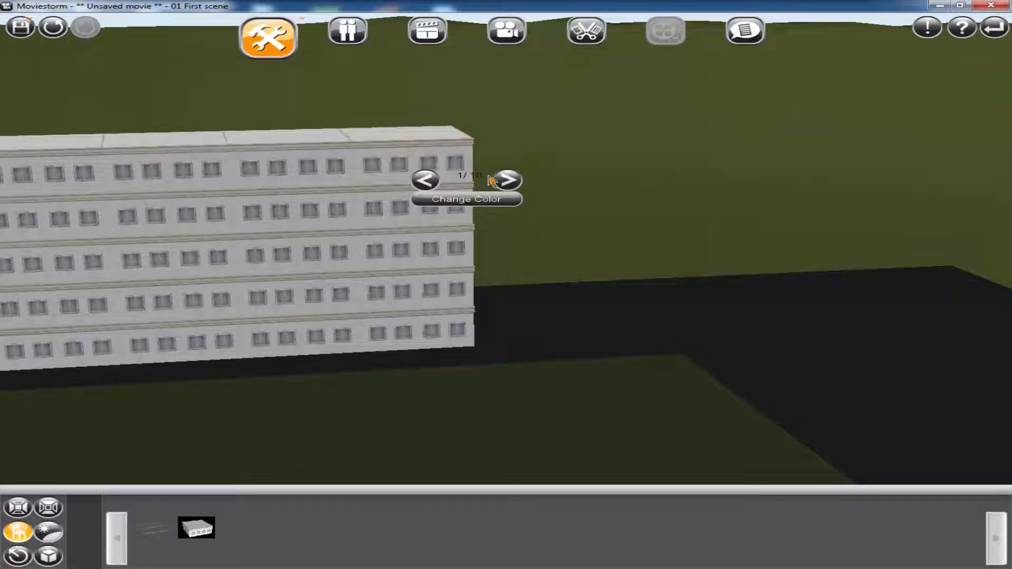
pyautogui.click(507, 181)
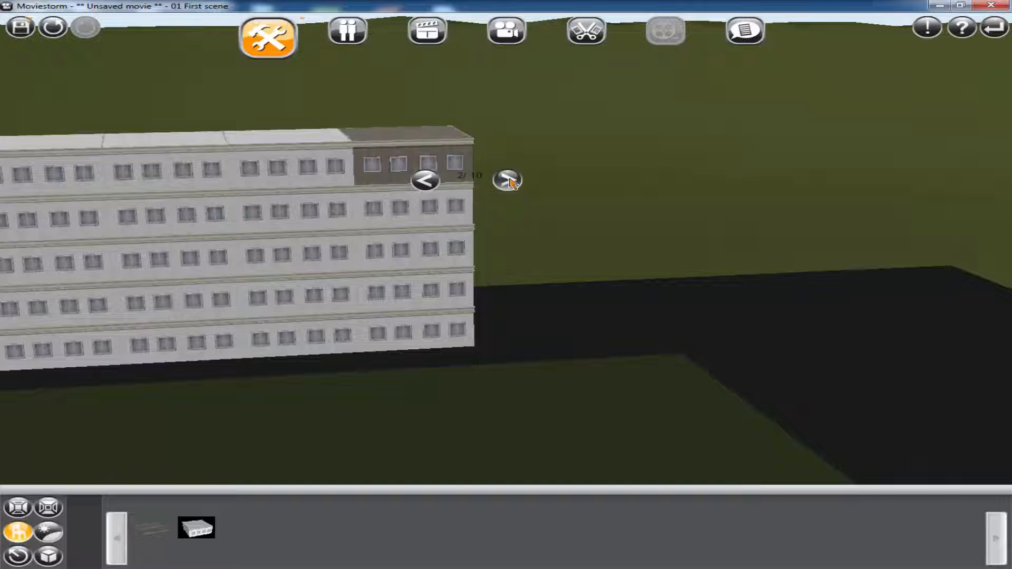
pyautogui.click(507, 180)
pyautogui.click(507, 181)
pyautogui.click(509, 181)
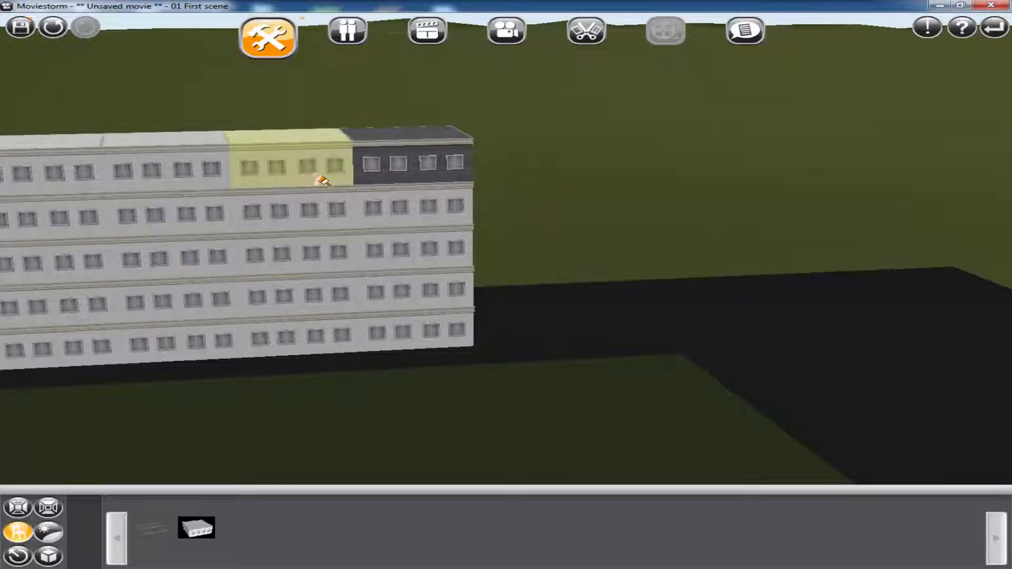
# Give the remaining modules on the block's top floor the dark grey wall texture and change the third module's windows to the lighter variant
pyautogui.click(318, 178)
pyautogui.click(434, 183)
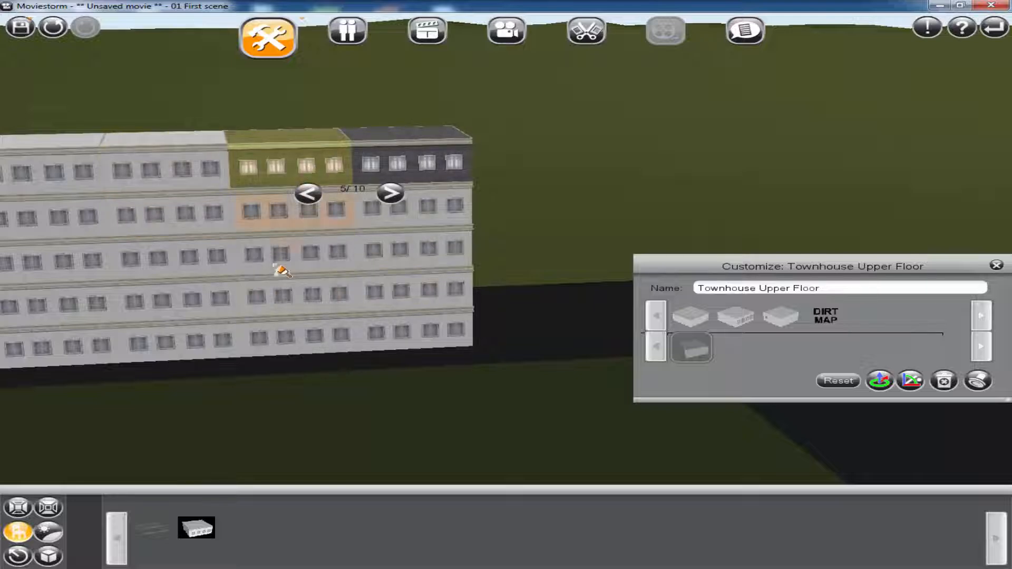
pyautogui.click(181, 168)
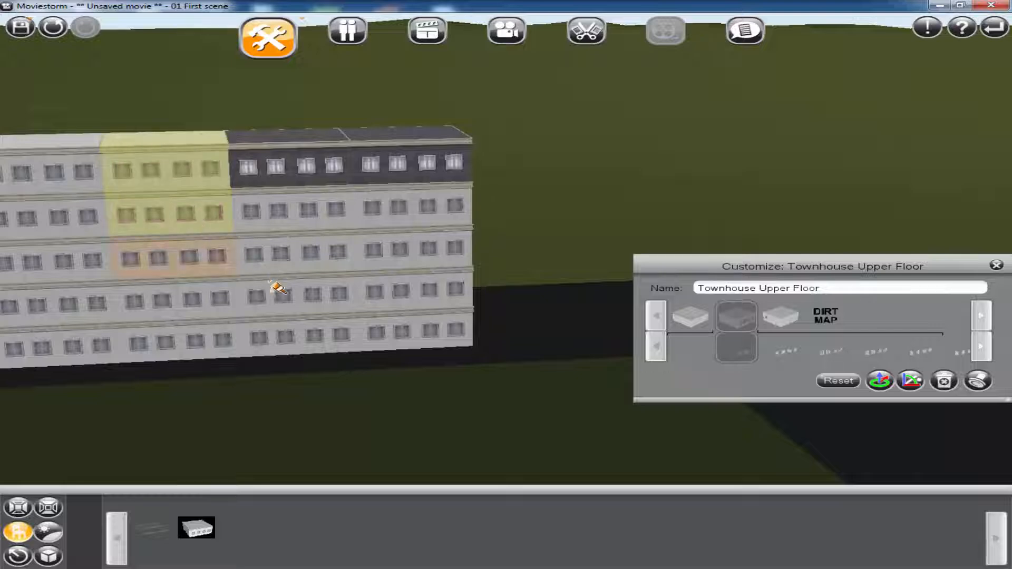
pyautogui.click(184, 173)
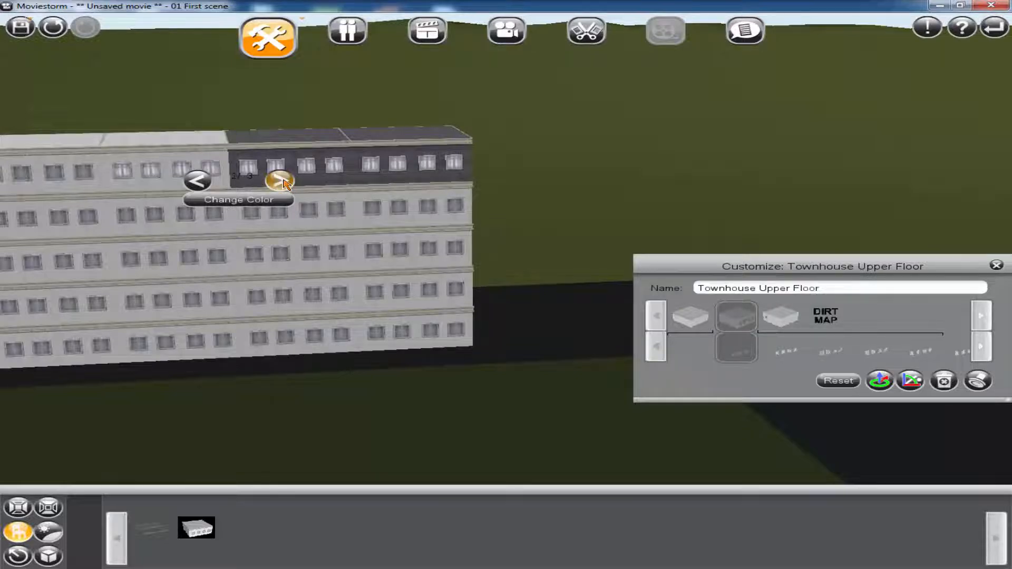
pyautogui.click(279, 181)
pyautogui.click(279, 181)
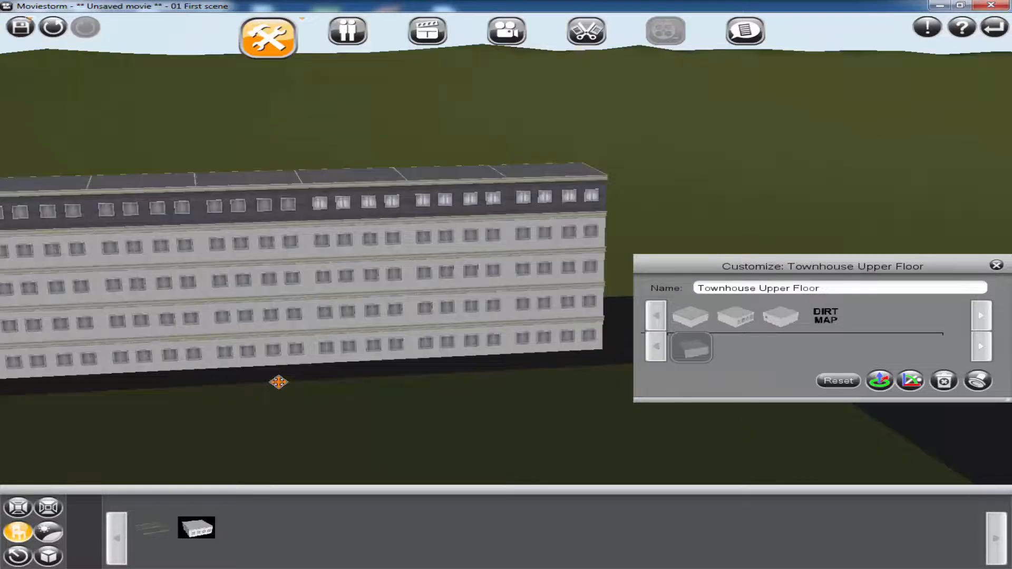
pyautogui.moveTo(278, 382); pyautogui.dragTo(278, 378)
pyautogui.moveTo(567, 421); pyautogui.dragTo(242, 336)
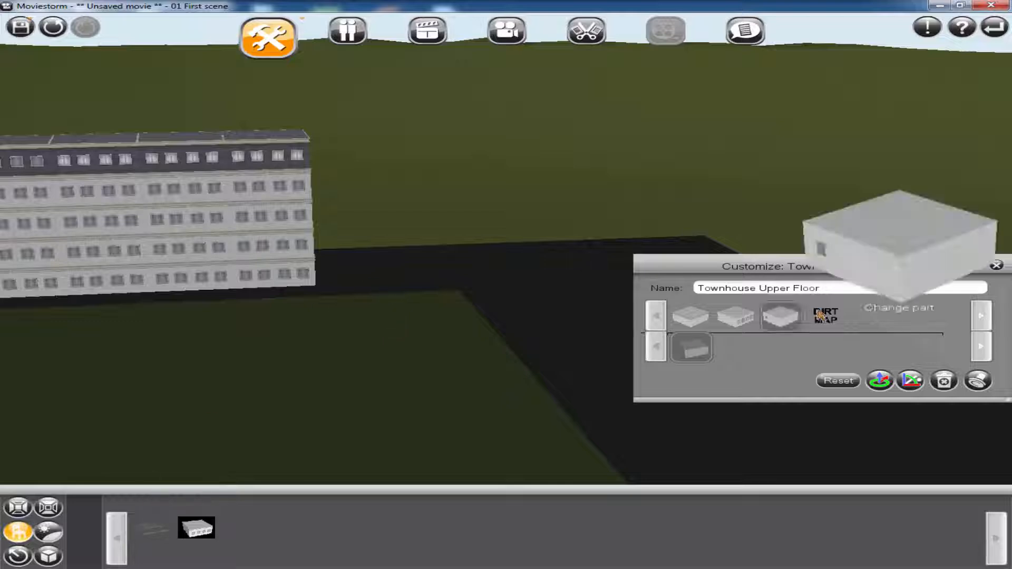
pyautogui.click(996, 268)
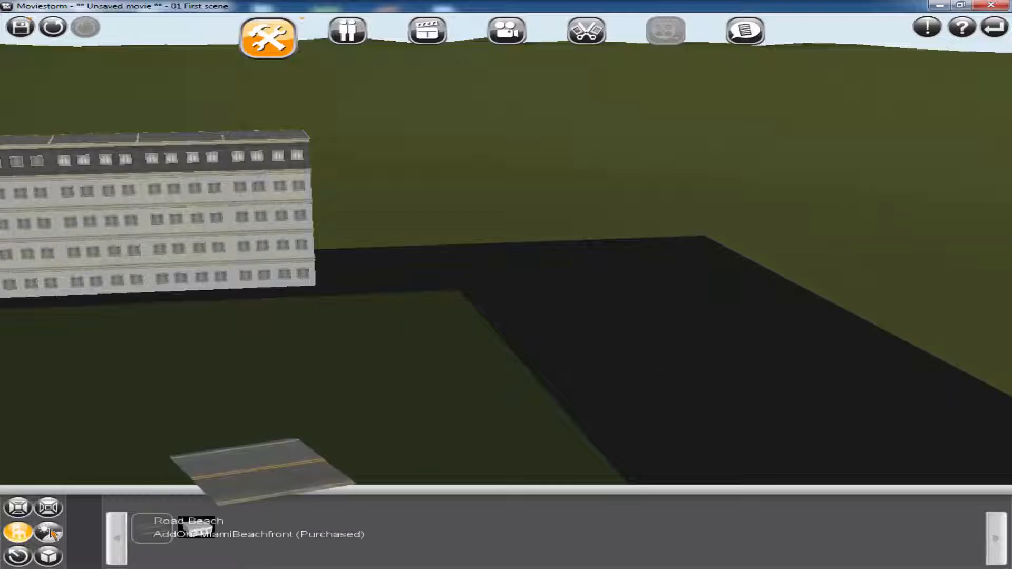
# Place the Skyscraper04 brick building on the dark ground strip, directly against the end of the apartment block
pyautogui.click(377, 341)
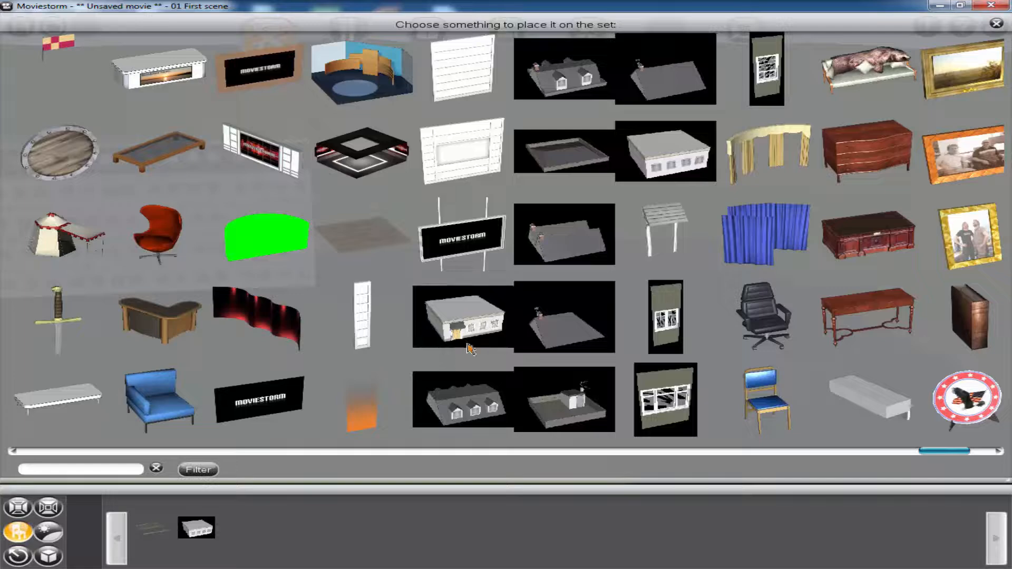
pyautogui.scroll(3, 357, 366)
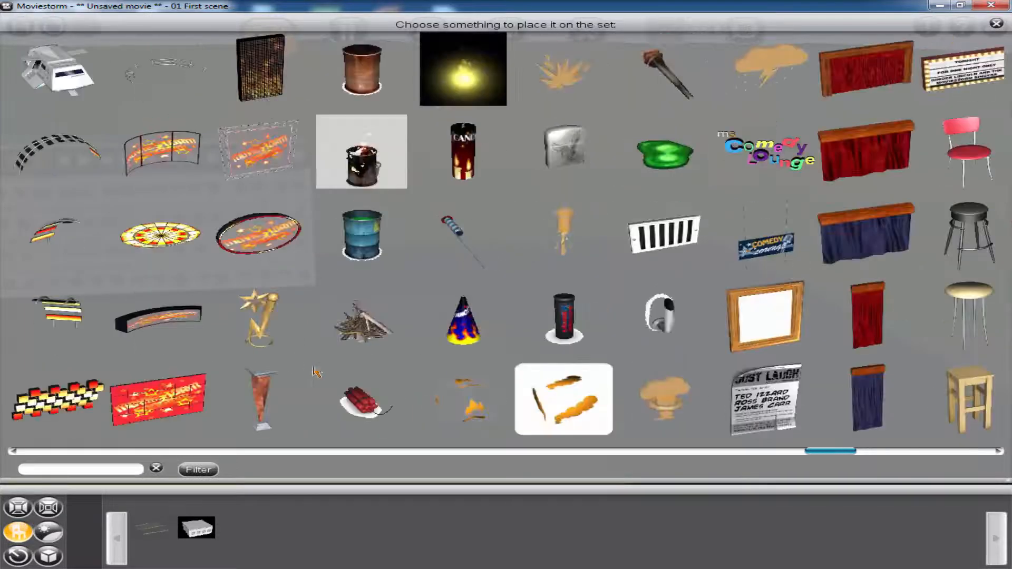
pyautogui.scroll(3, 420, 366)
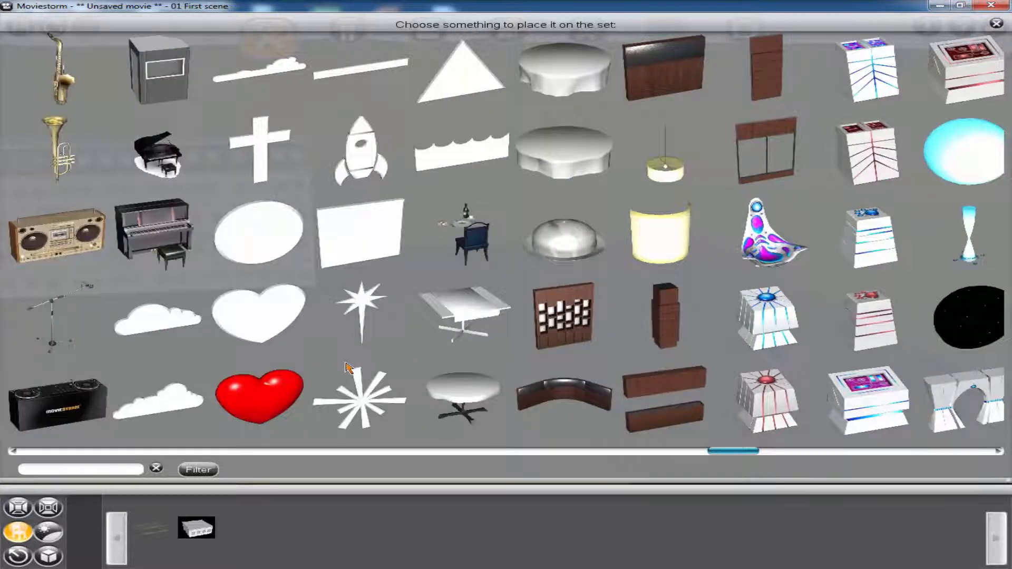
pyautogui.scroll(2, 348, 368)
pyautogui.scroll(2, 349, 368)
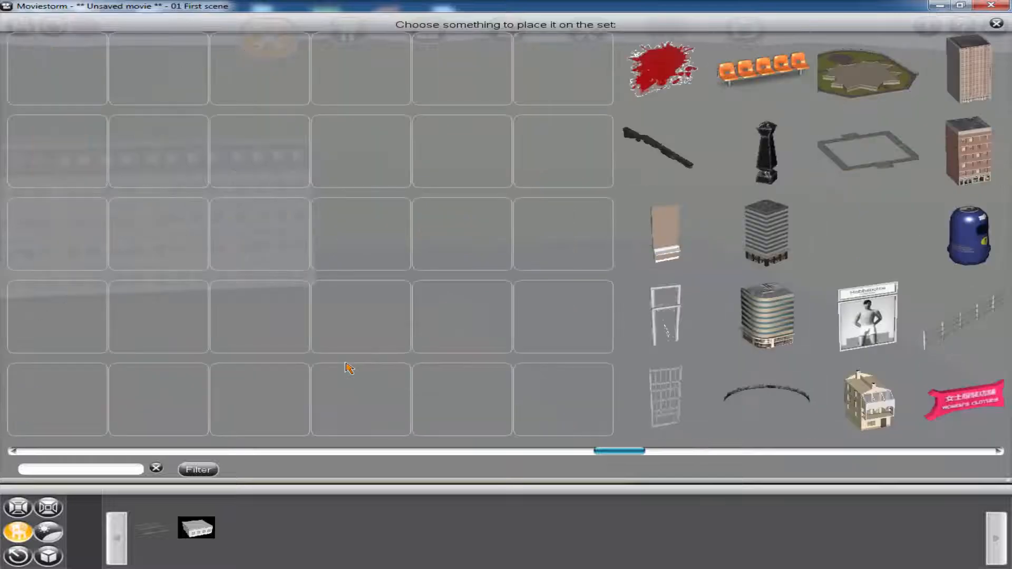
pyautogui.scroll(-2, 604, 354)
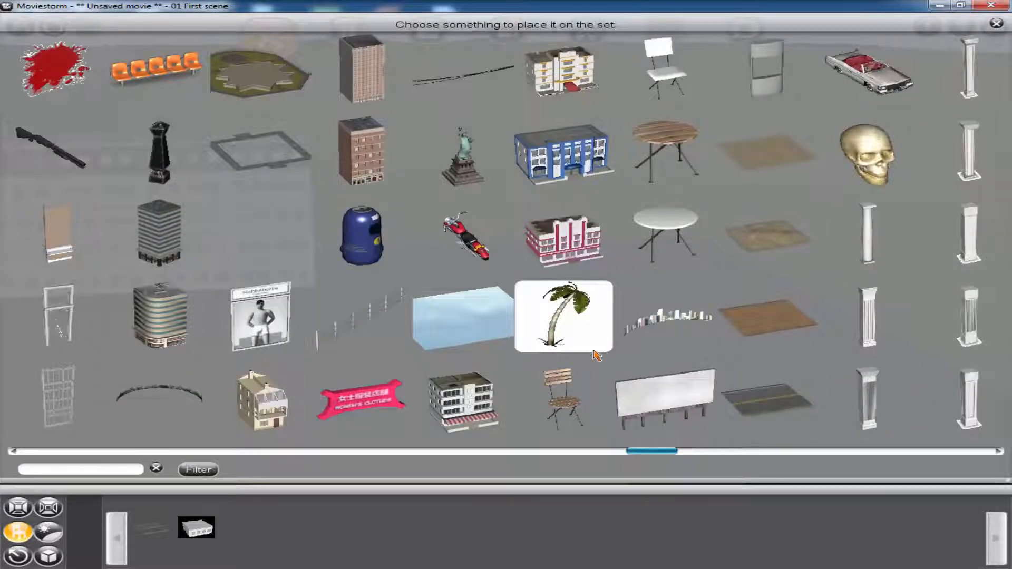
pyautogui.click(373, 171)
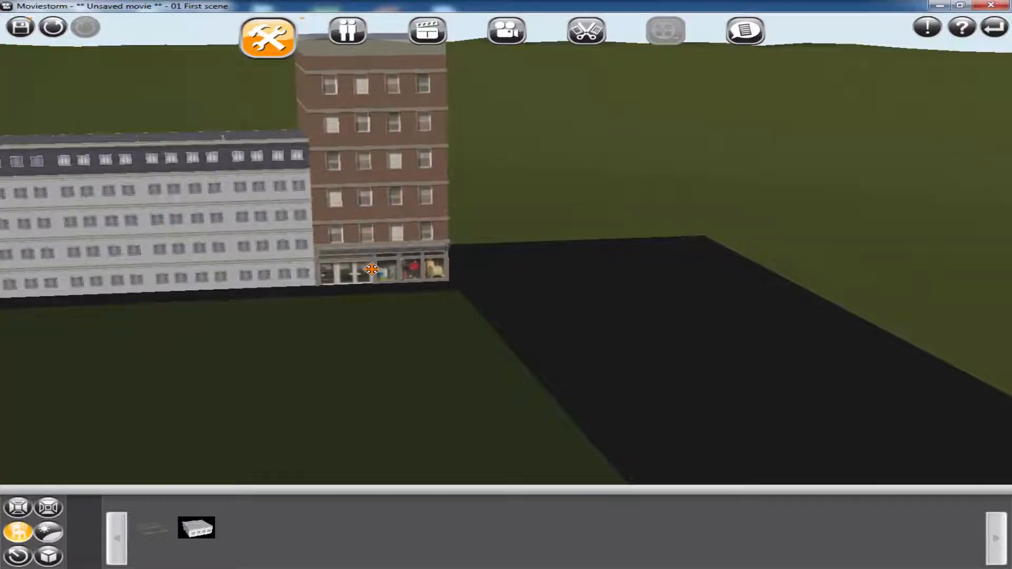
pyautogui.click(371, 269)
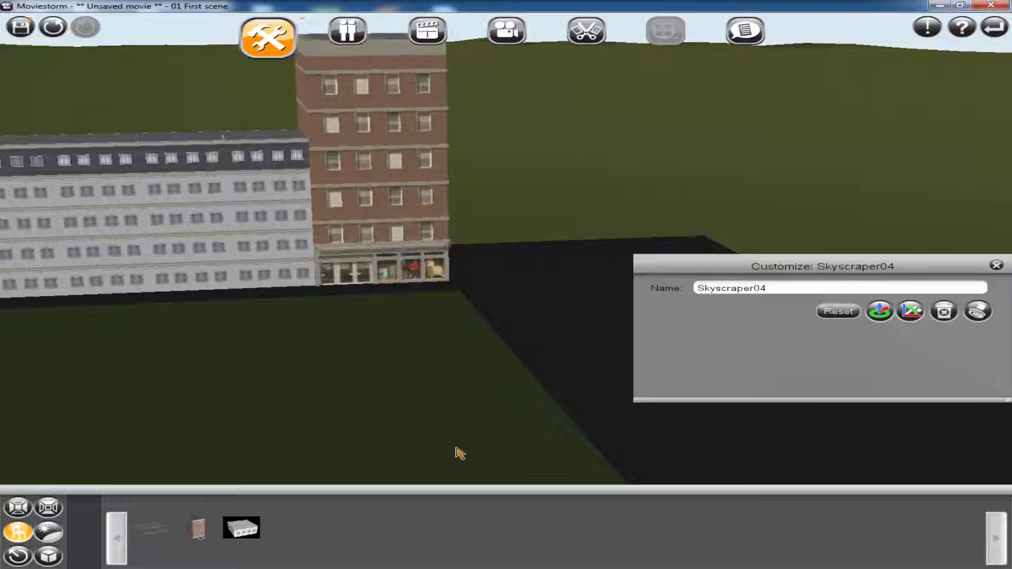
pyautogui.click(996, 266)
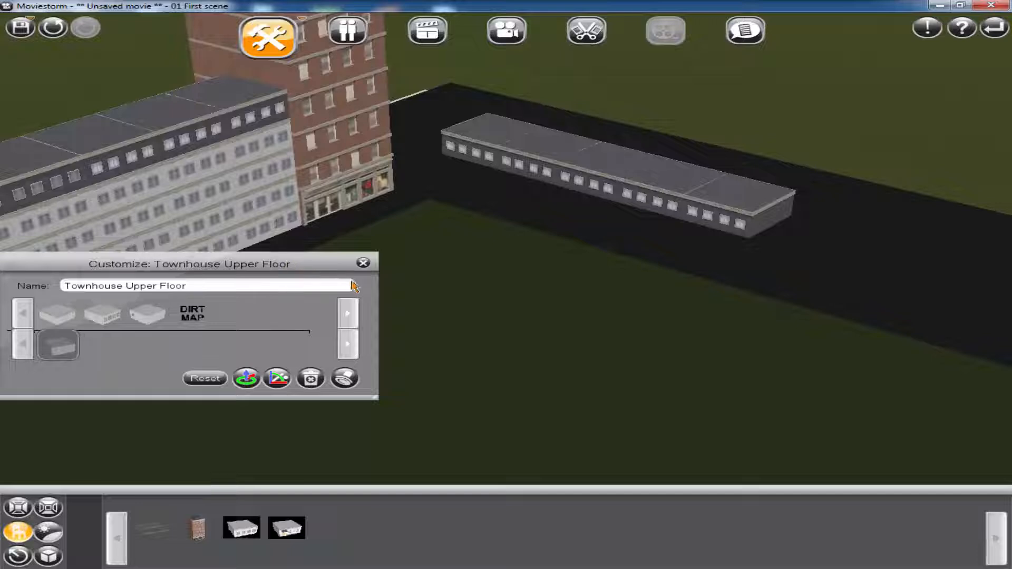
# Place a Townhouse Ground Floor module at the near end of the dark grey single-storey row
pyautogui.moveTo(331, 264); pyautogui.dragTo(560, 329)
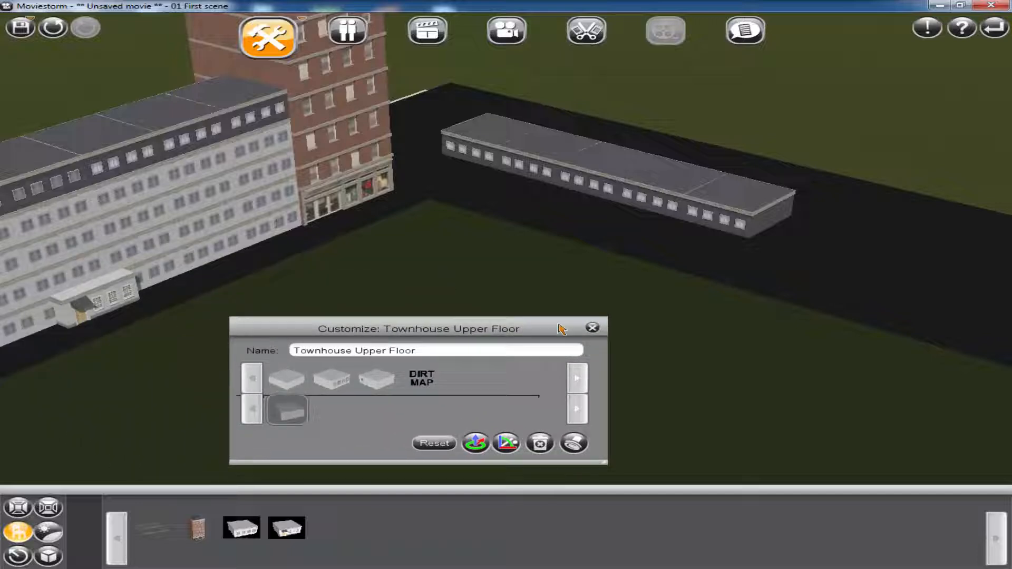
pyautogui.click(593, 329)
pyautogui.click(85, 308)
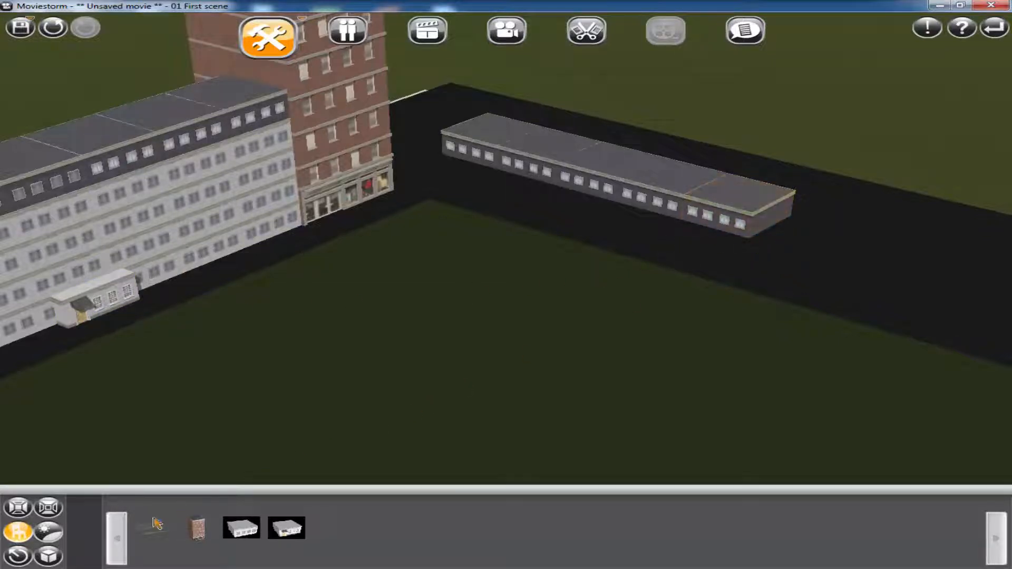
pyautogui.click(19, 535)
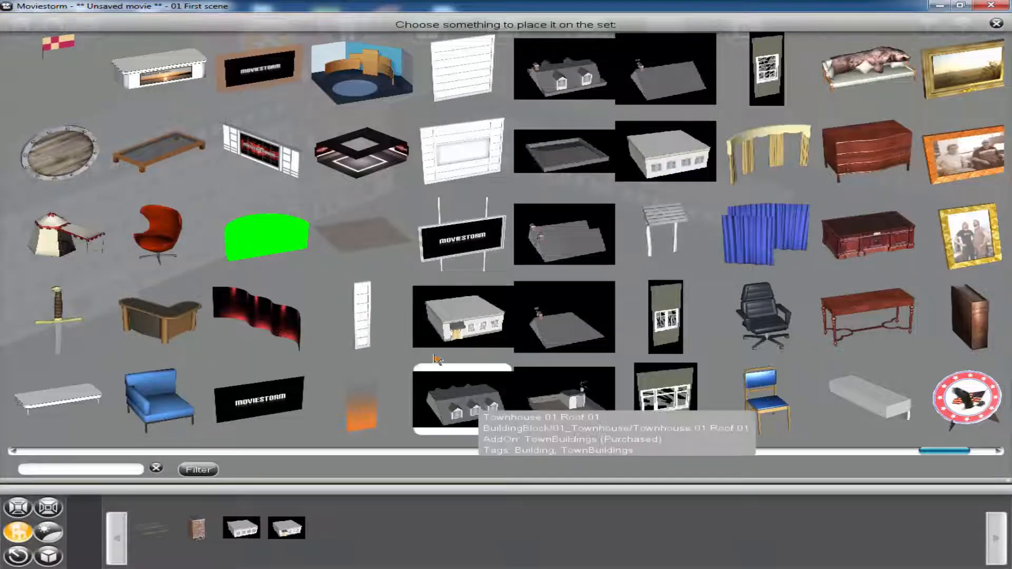
pyautogui.click(486, 323)
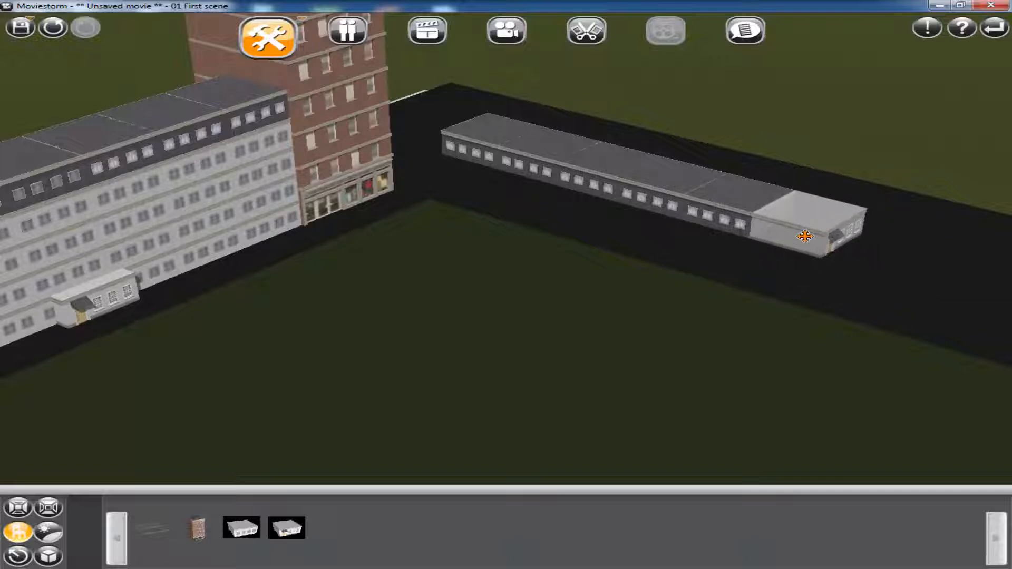
pyautogui.click(907, 270)
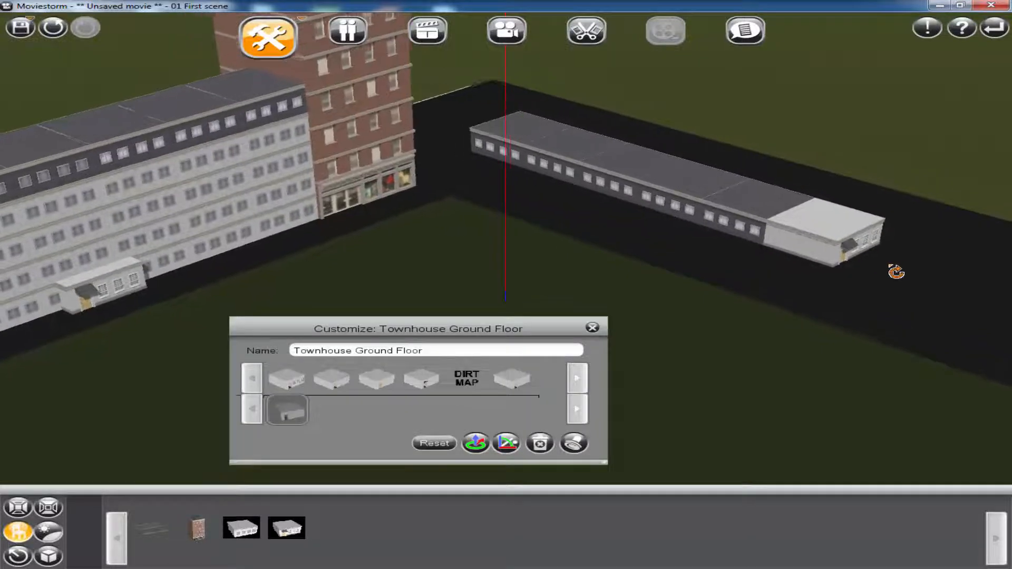
# Change the ground floor module's porch to the arched variant and rotate the module so its entrance aligns with the row's inner facade
pyautogui.scroll(3, 858, 319)
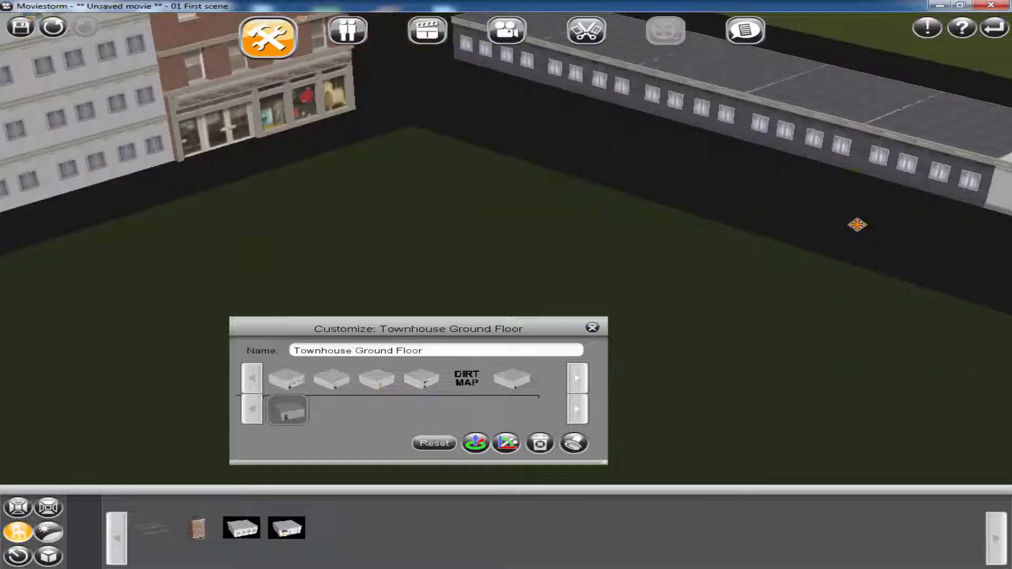
pyautogui.moveTo(858, 225); pyautogui.dragTo(515, 157)
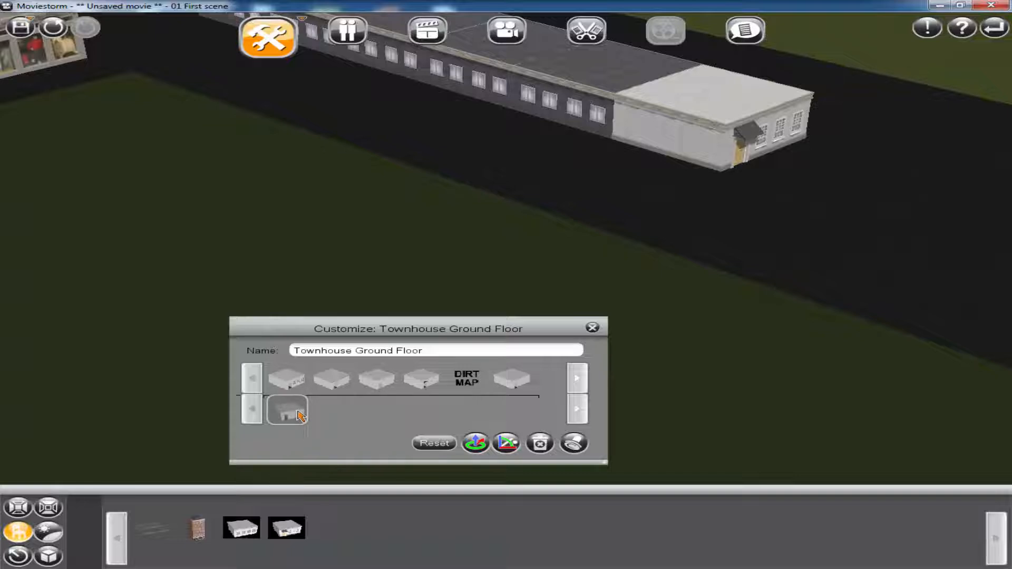
pyautogui.click(423, 382)
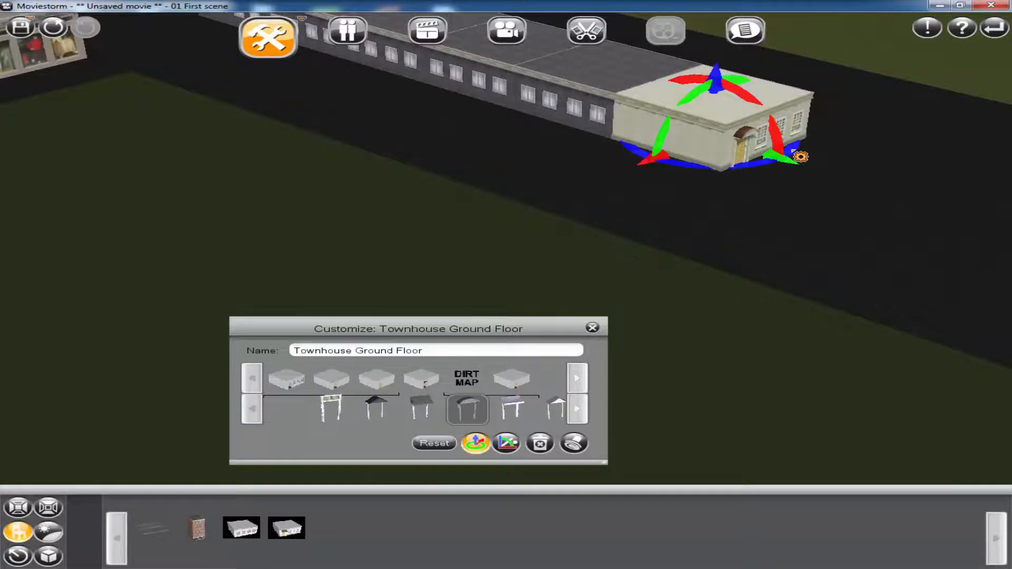
pyautogui.click(786, 159)
pyautogui.moveTo(791, 165); pyautogui.dragTo(678, 169)
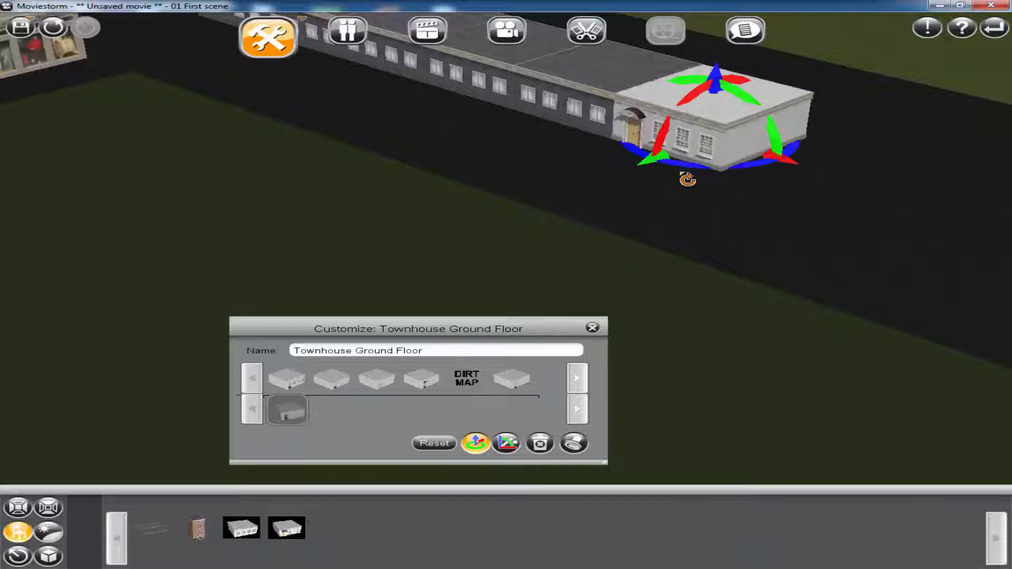
pyautogui.click(815, 259)
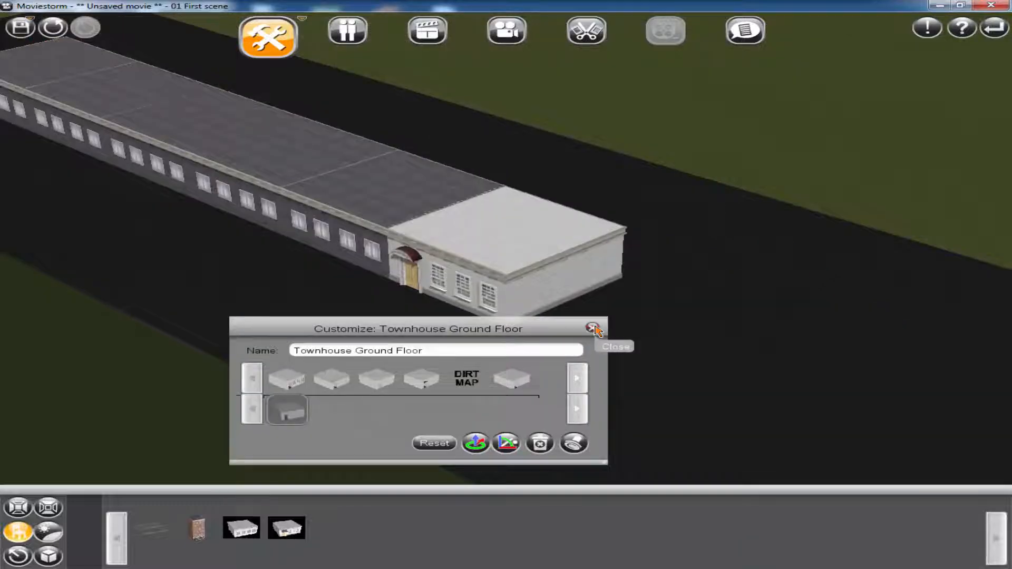
# Change the Townhouse Ground Floor module's wall texture to dark grey variant 5 of 10
pyautogui.click(414, 230)
pyautogui.click(532, 264)
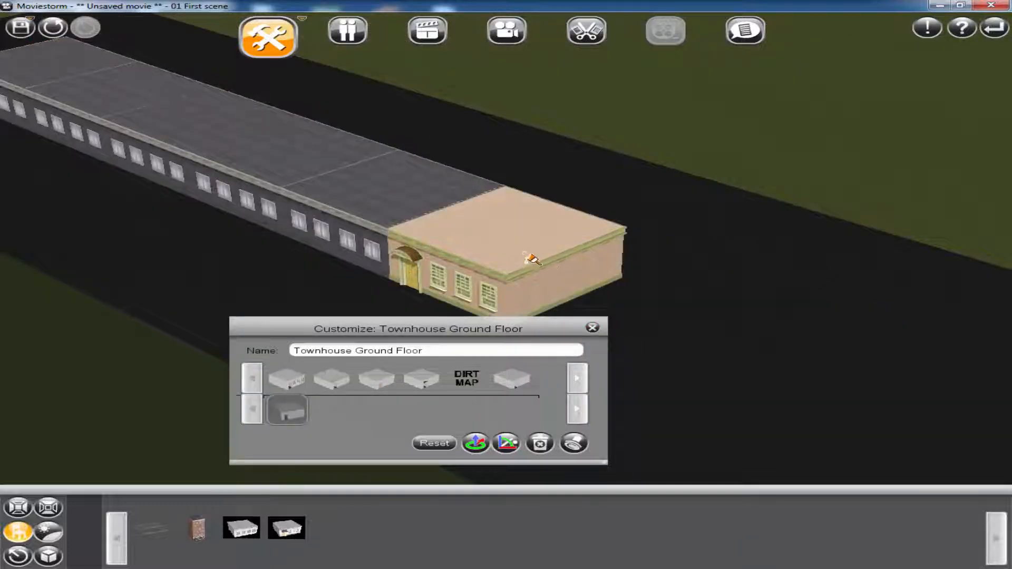
pyautogui.click(617, 262)
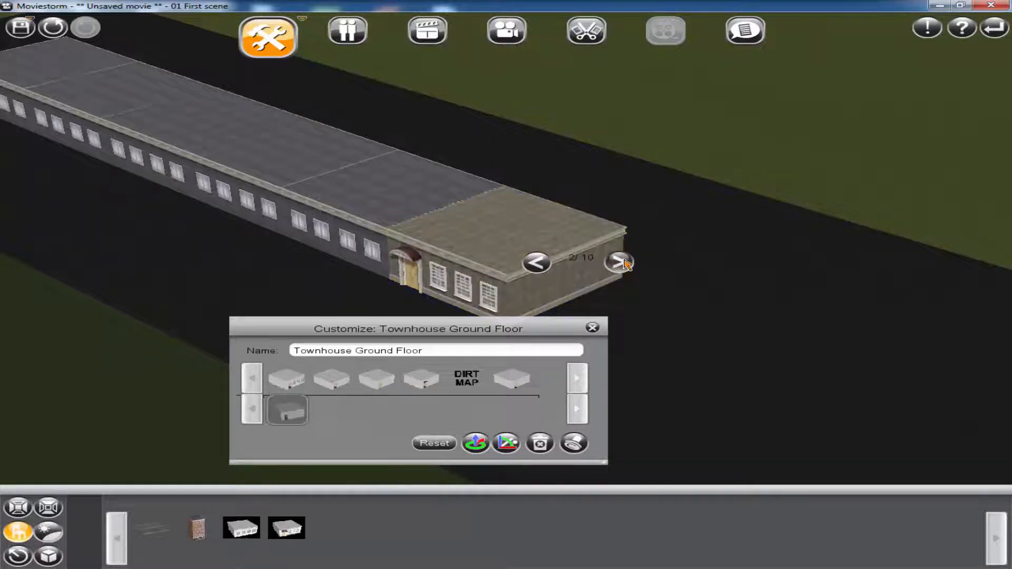
pyautogui.click(625, 261)
pyautogui.click(625, 264)
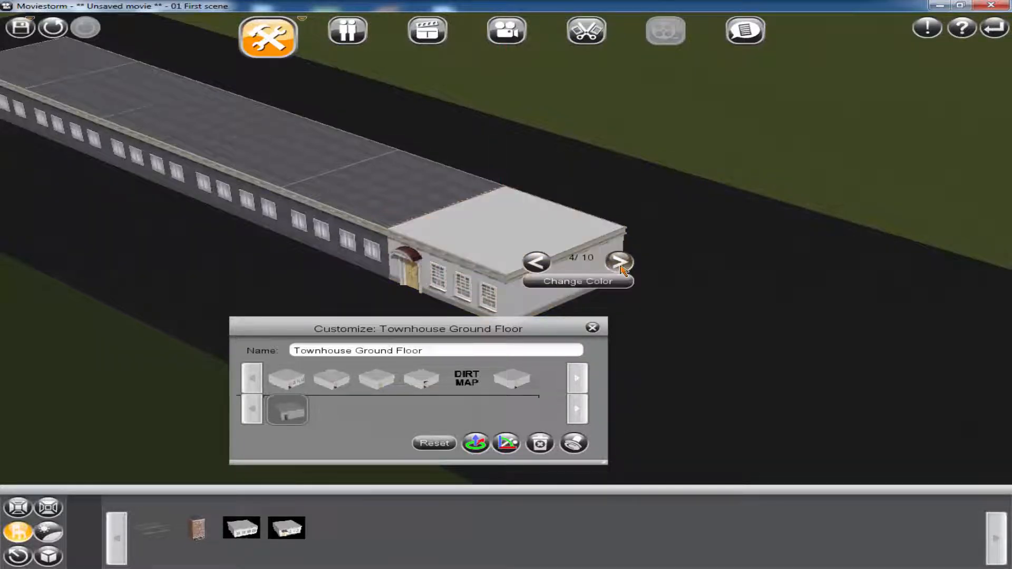
pyautogui.click(623, 267)
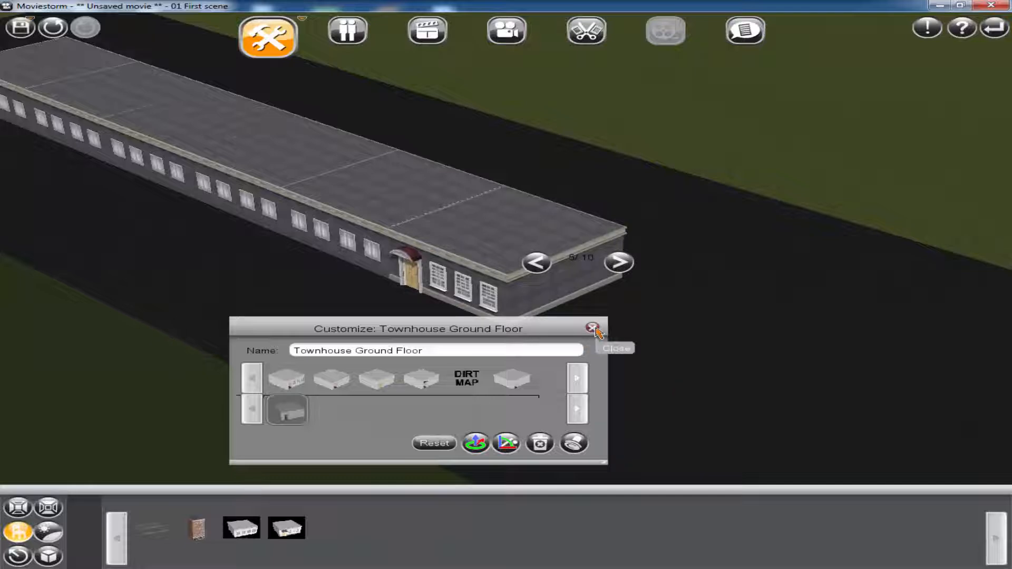
# Duplicate the dark grey Townhouse Upper Floor module beside and above the entrance module to build the second block to five storeys
pyautogui.click(409, 197)
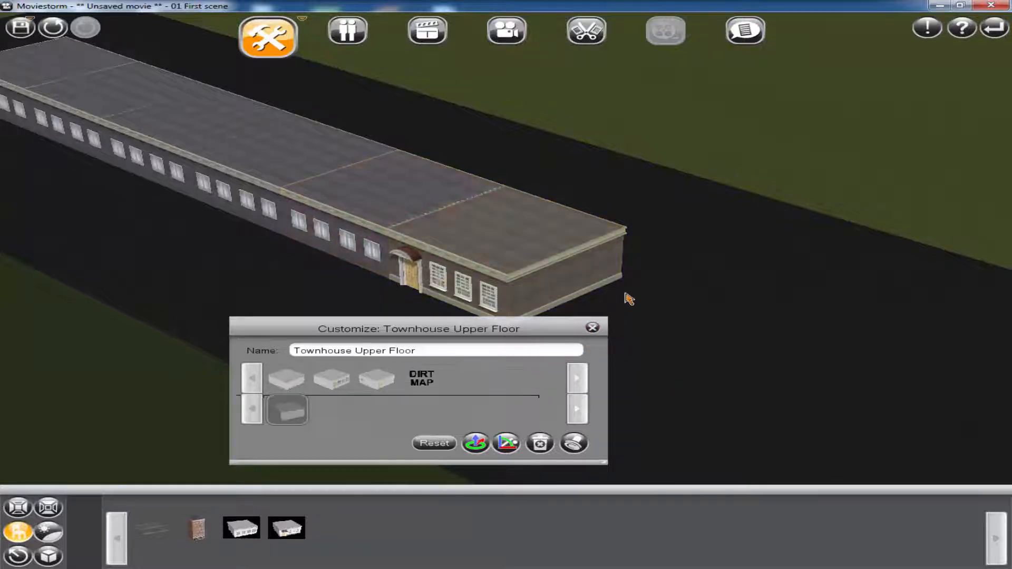
pyautogui.click(575, 445)
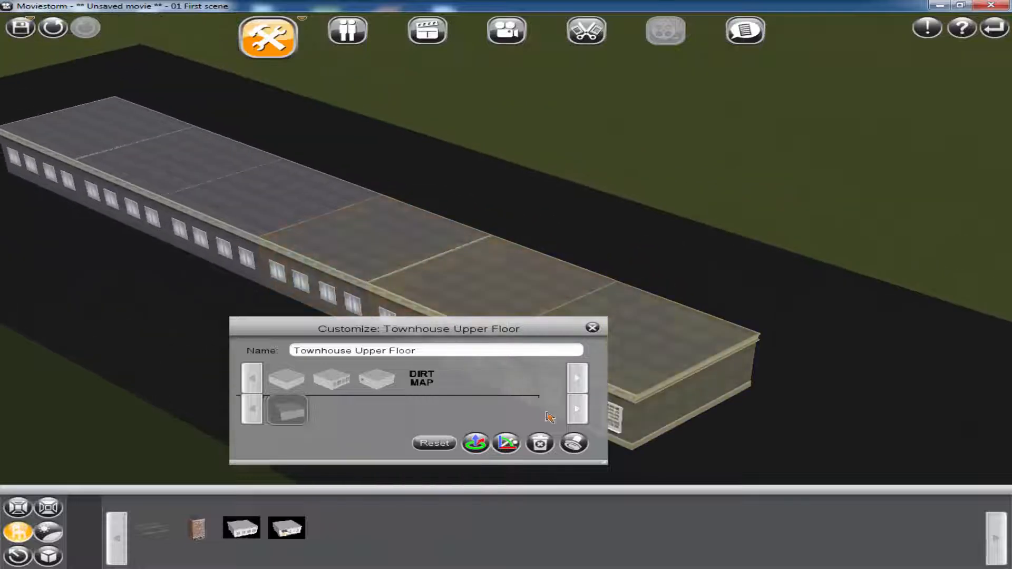
pyautogui.moveTo(788, 451)
pyautogui.mouseDown()
pyautogui.moveTo(797, 452)
pyautogui.moveTo(768, 462)
pyautogui.moveTo(791, 442)
pyautogui.moveTo(778, 446)
pyautogui.mouseUp()
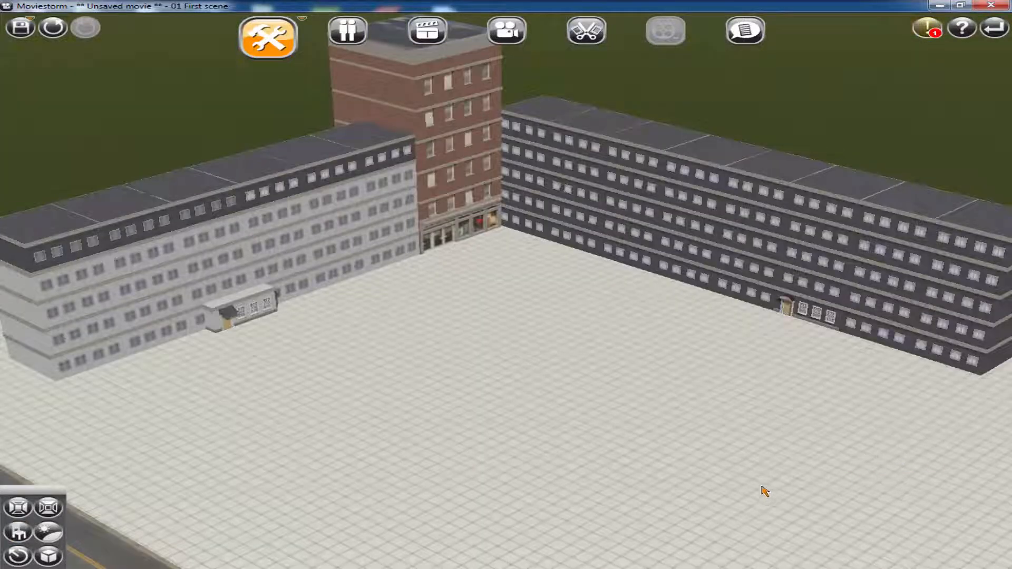
# Examine the courtyard enclosed by the two apartment blocks and the brick corner building from several angles
pyautogui.moveTo(710, 451); pyautogui.dragTo(710, 435, button='right')
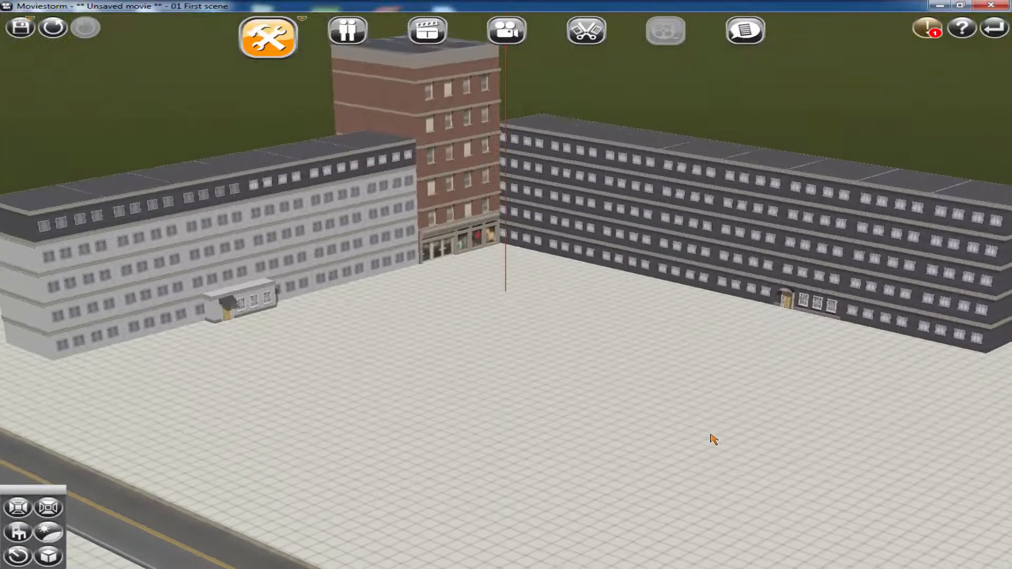
pyautogui.scroll(2, 709, 439)
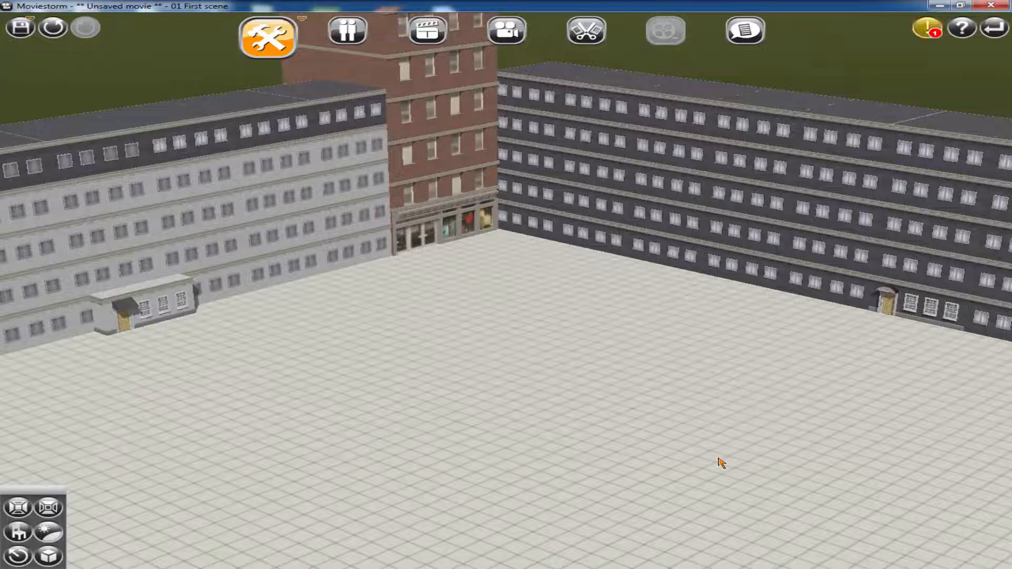
pyautogui.scroll(3, 721, 463)
pyautogui.moveTo(717, 368); pyautogui.dragTo(801, 404, button='right')
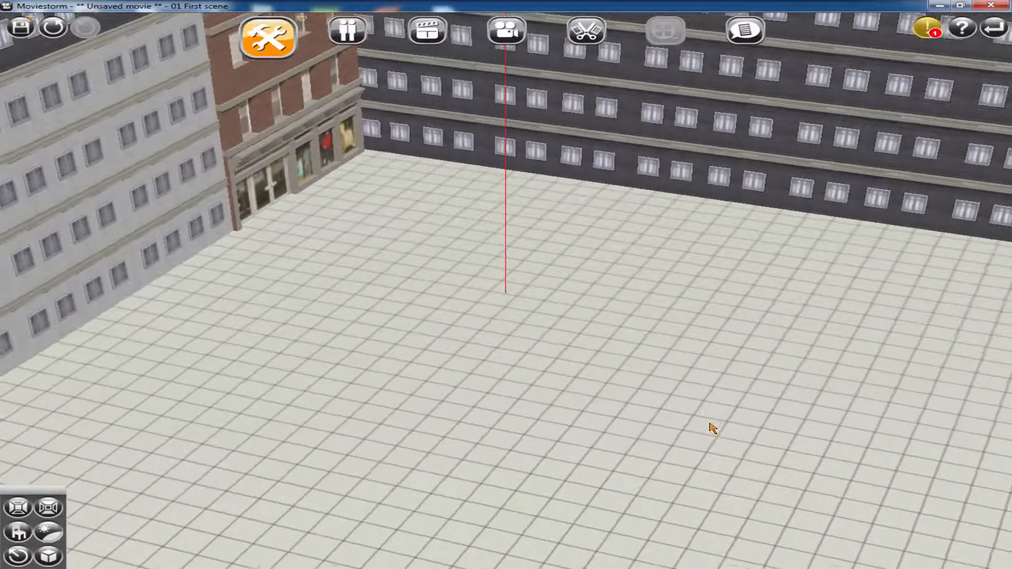
pyautogui.scroll(-3, 676, 481)
pyautogui.moveTo(621, 551)
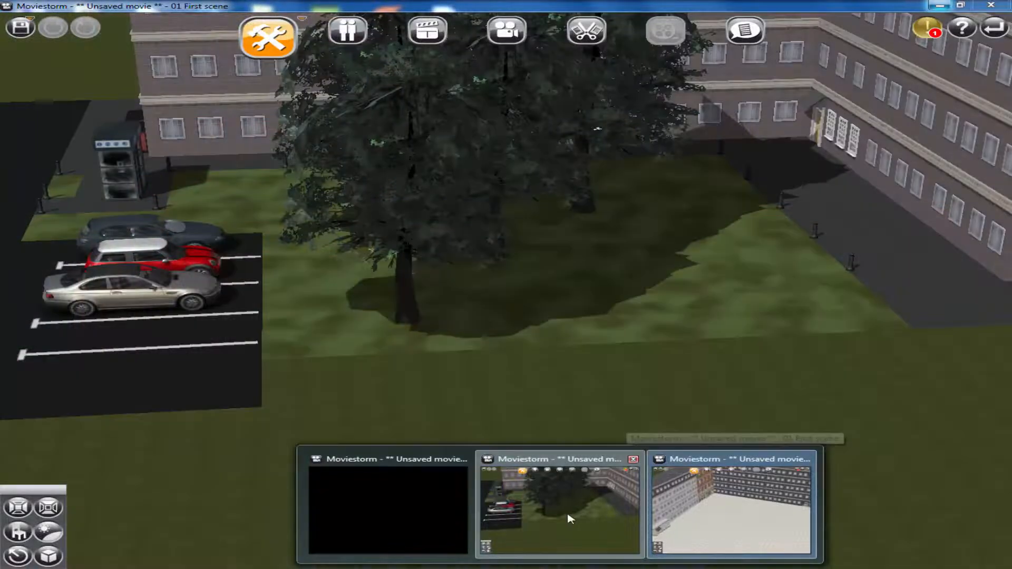
# Place a Townhouse 01 Roof 06 module on top of the light grey block and copy it onto the dark grey block's roof
pyautogui.click(570, 507)
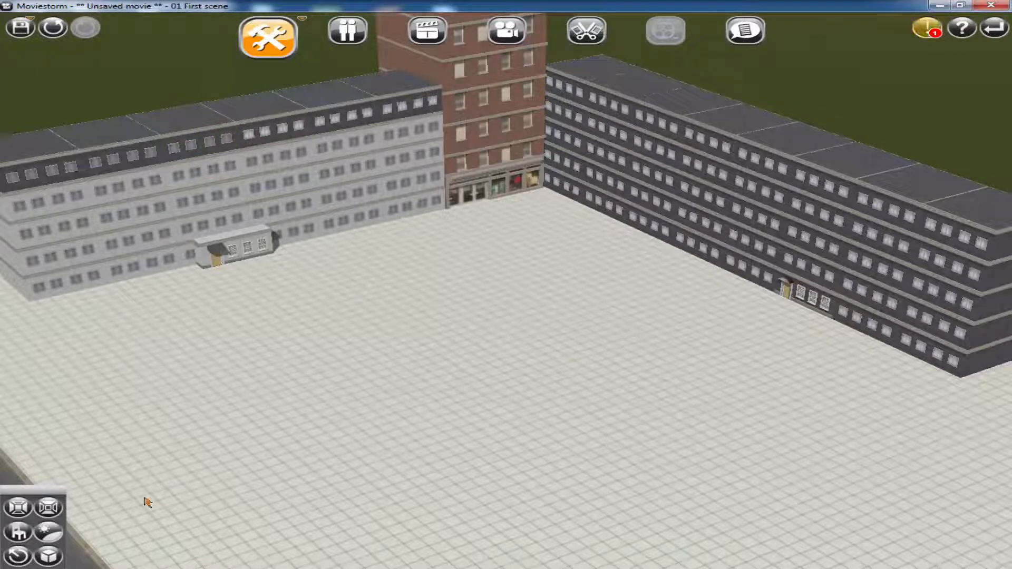
pyautogui.click(18, 531)
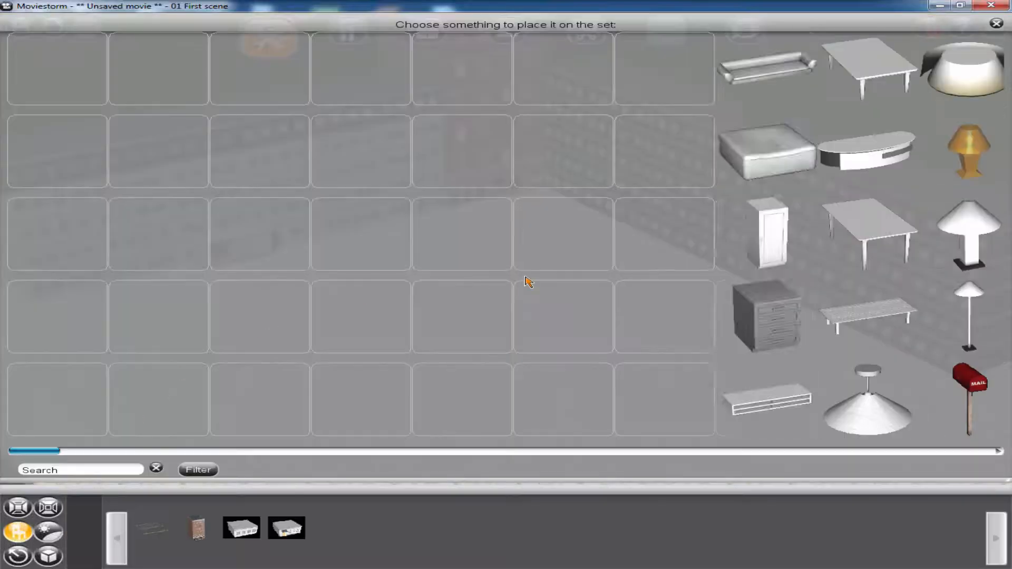
pyautogui.scroll(-2, 665, 284)
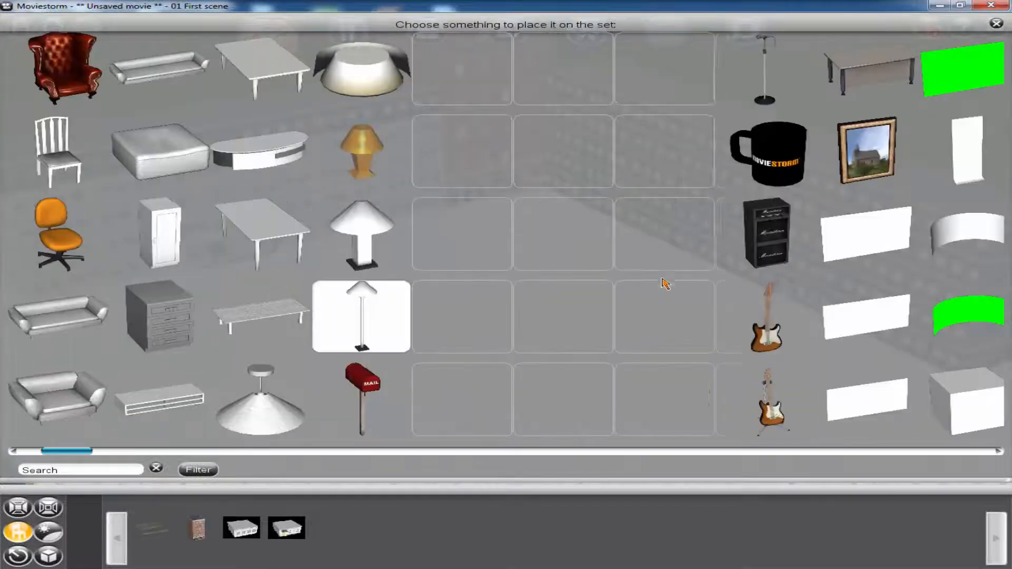
pyautogui.scroll(-3, 664, 283)
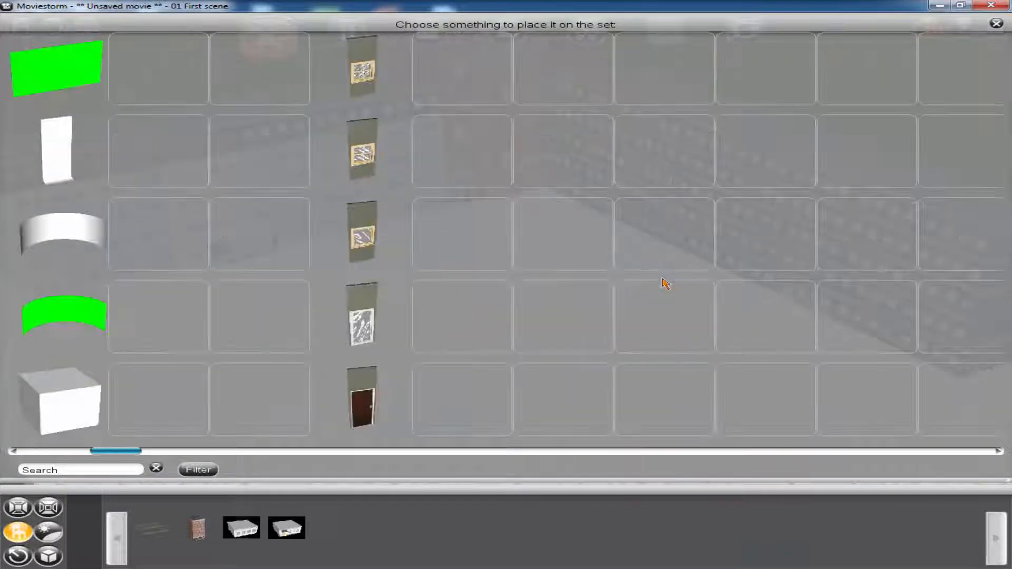
pyautogui.scroll(-3, 664, 284)
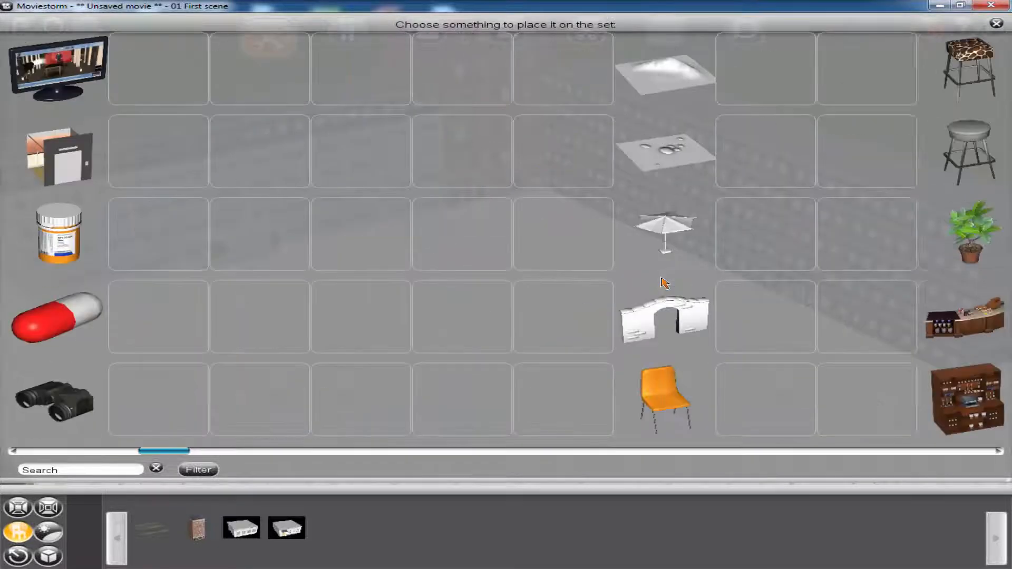
pyautogui.scroll(-3, 664, 283)
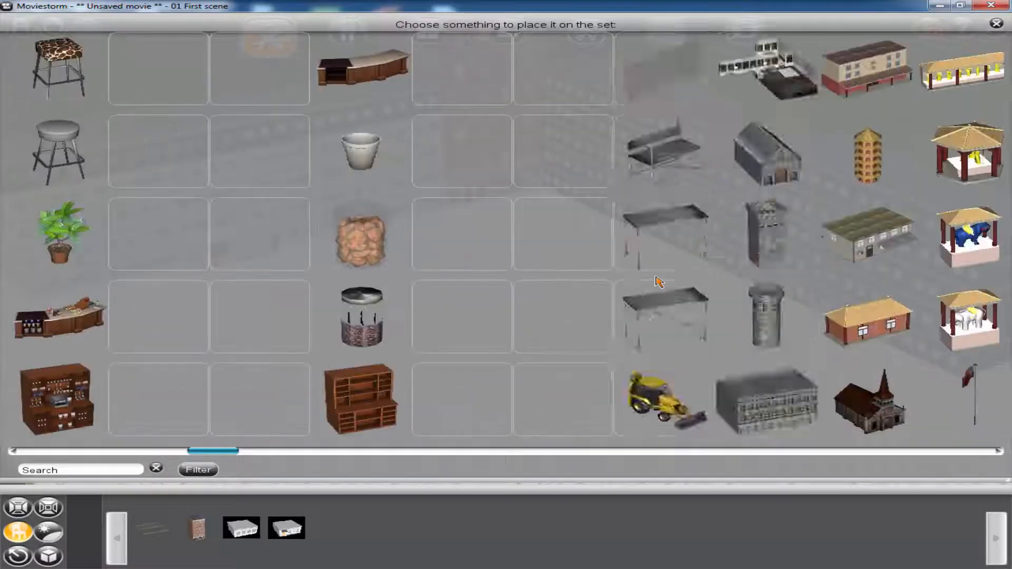
pyautogui.scroll(-9, 664, 283)
pyautogui.scroll(-10, 658, 283)
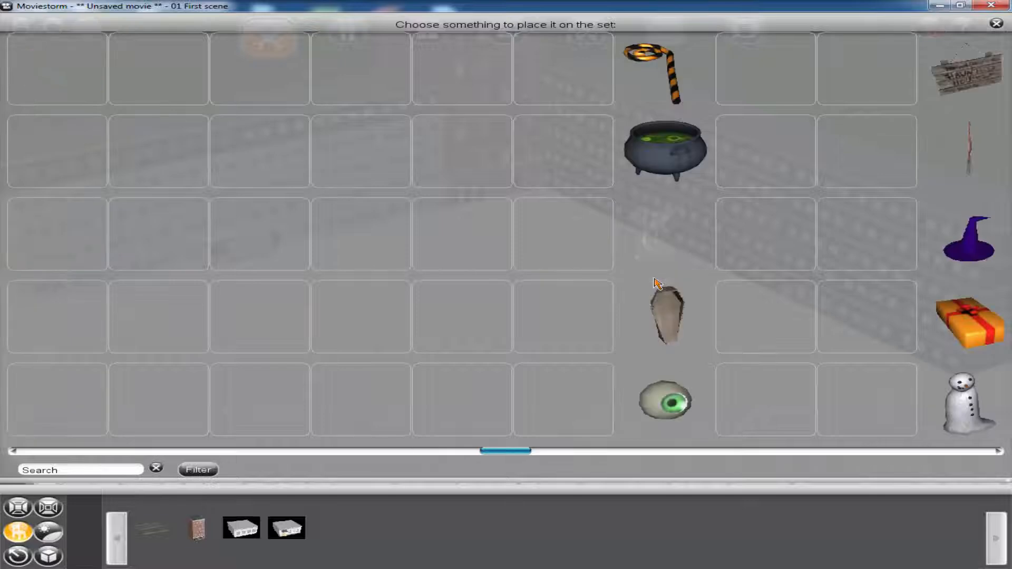
pyautogui.scroll(-11, 654, 285)
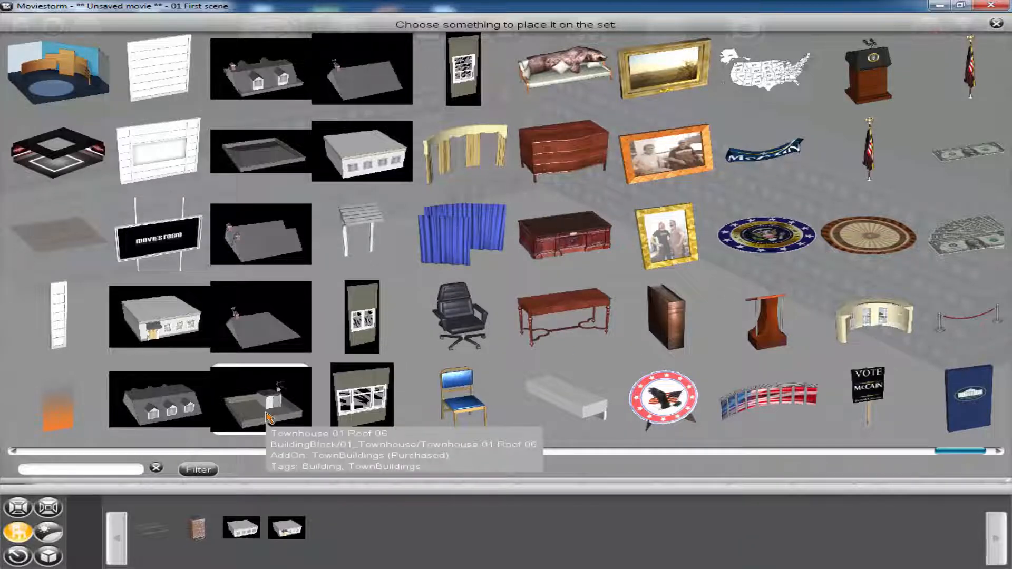
pyautogui.click(266, 418)
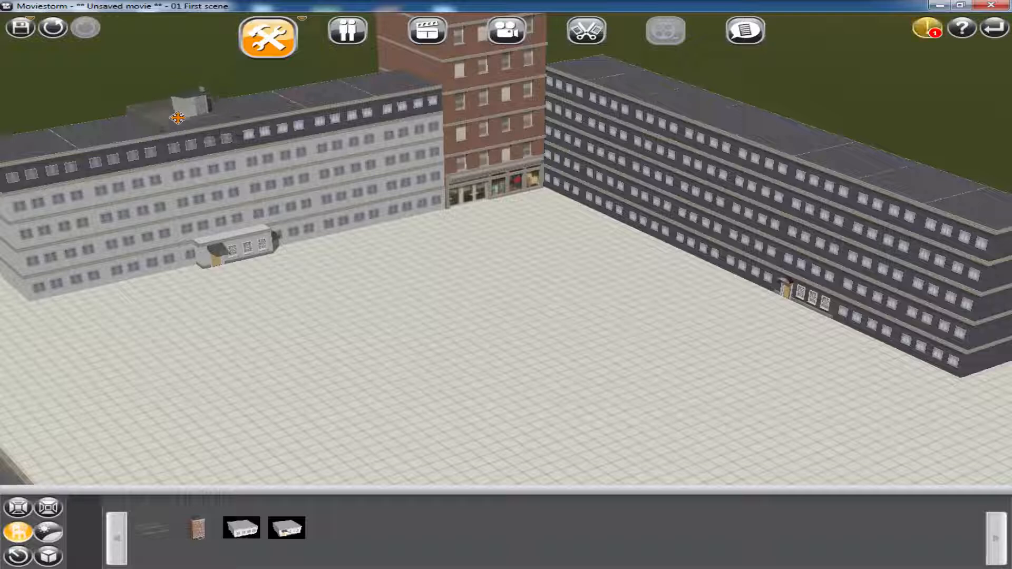
pyautogui.click(178, 118)
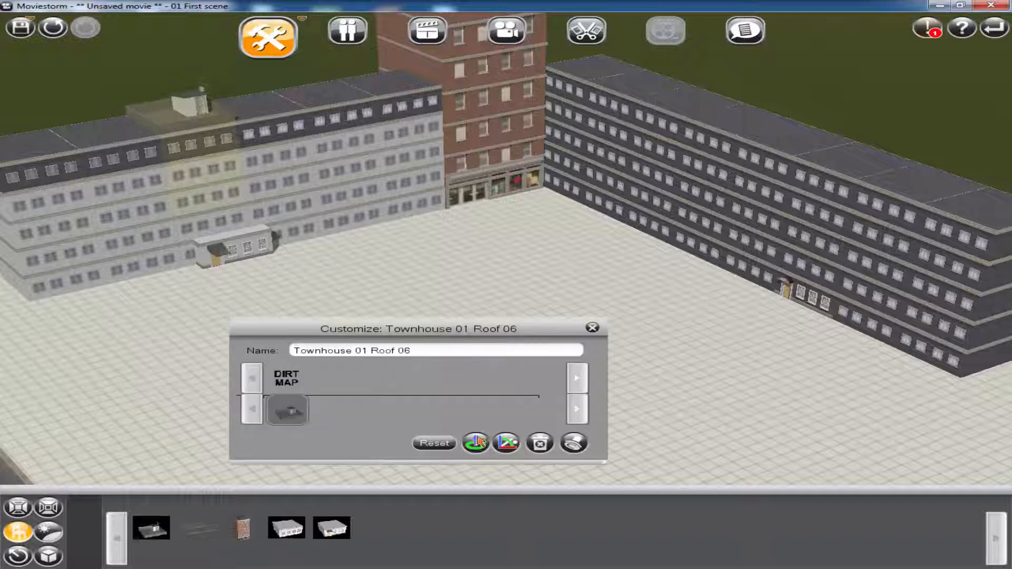
pyautogui.click(290, 383)
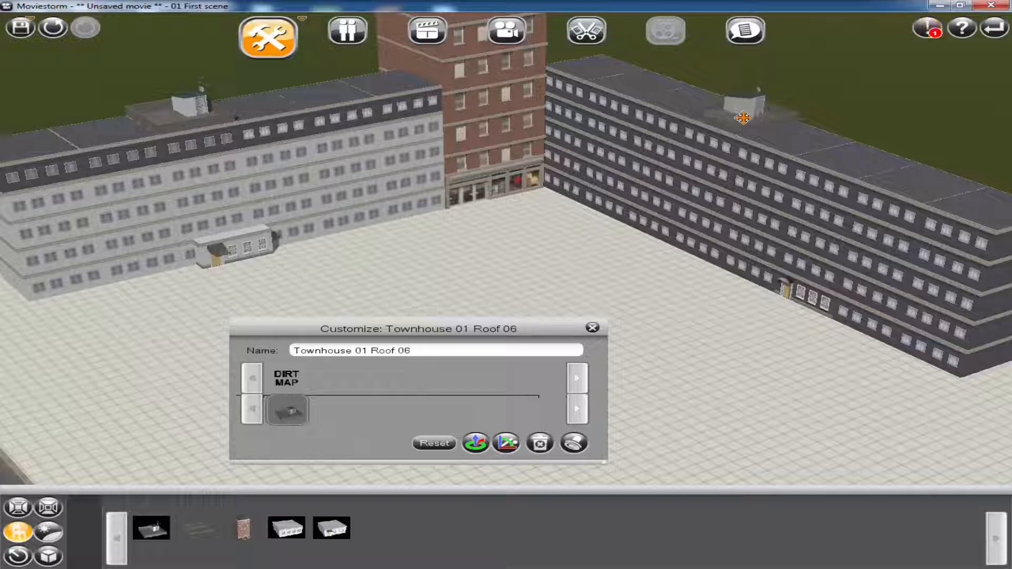
pyautogui.click(858, 158)
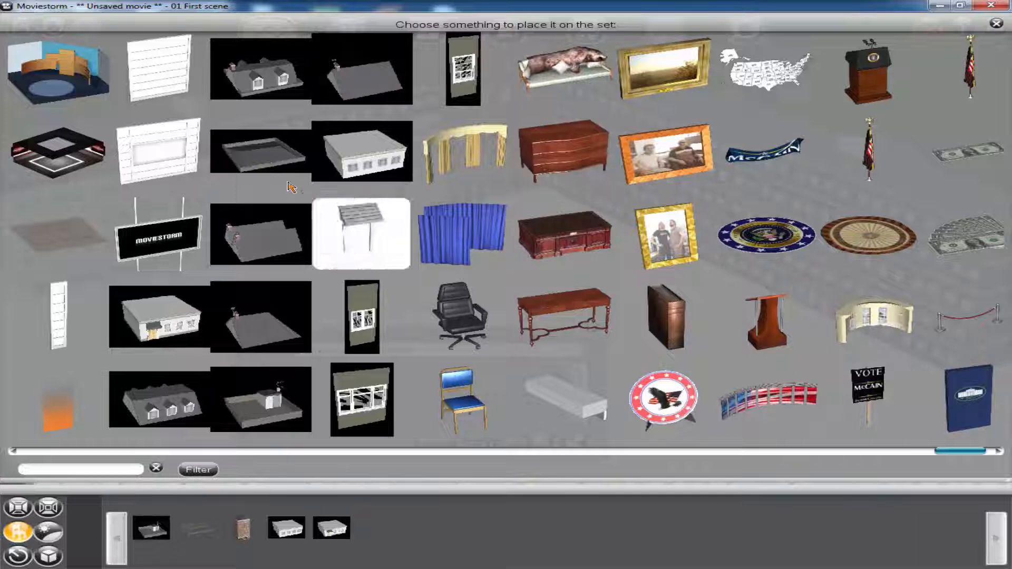
# Add a Townhouse 01 Roof 03 module beside the Roof 06 module on the light grey block and copy it onto the neighbouring roof section
pyautogui.click(261, 152)
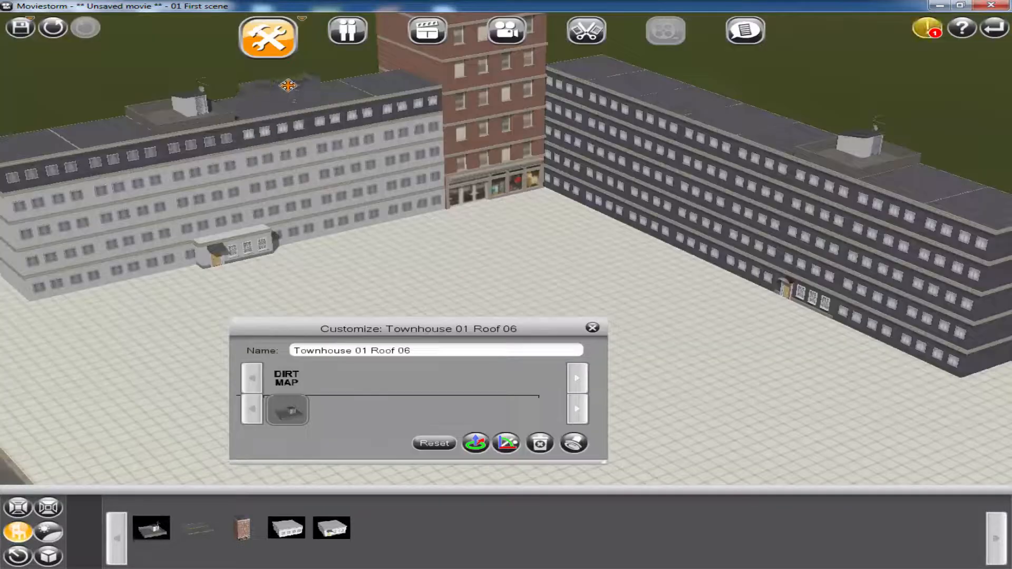
pyautogui.click(255, 103)
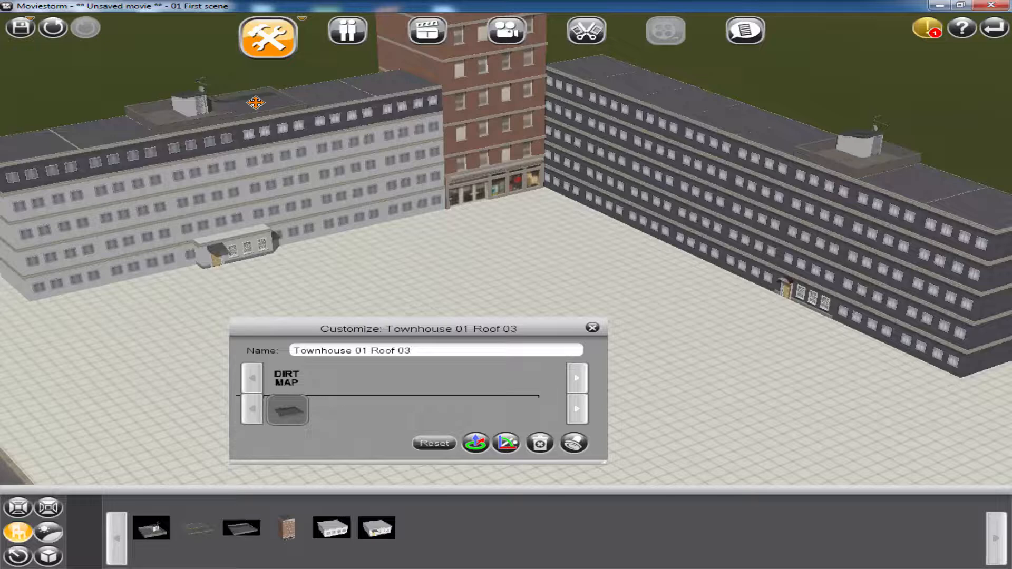
pyautogui.click(573, 445)
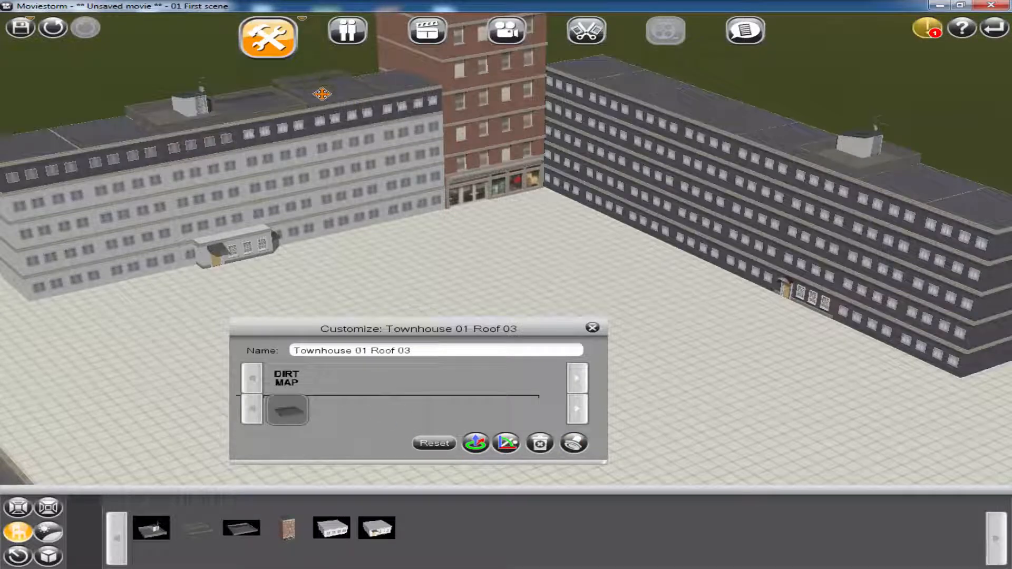
pyautogui.click(368, 138)
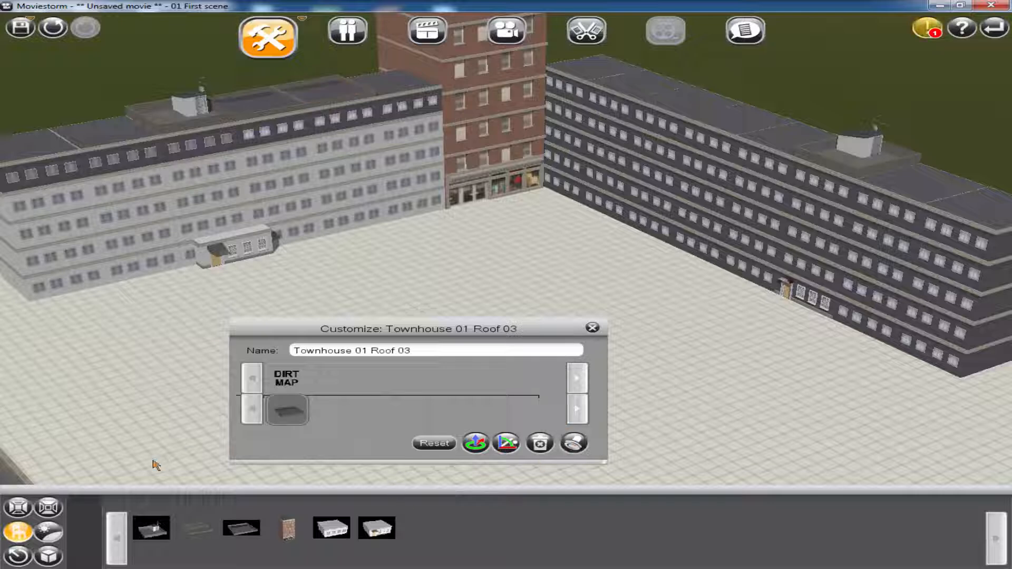
# Place a Townhouse 01 Roof 02 module on the light grey block's end section next to the brick building
pyautogui.click(19, 534)
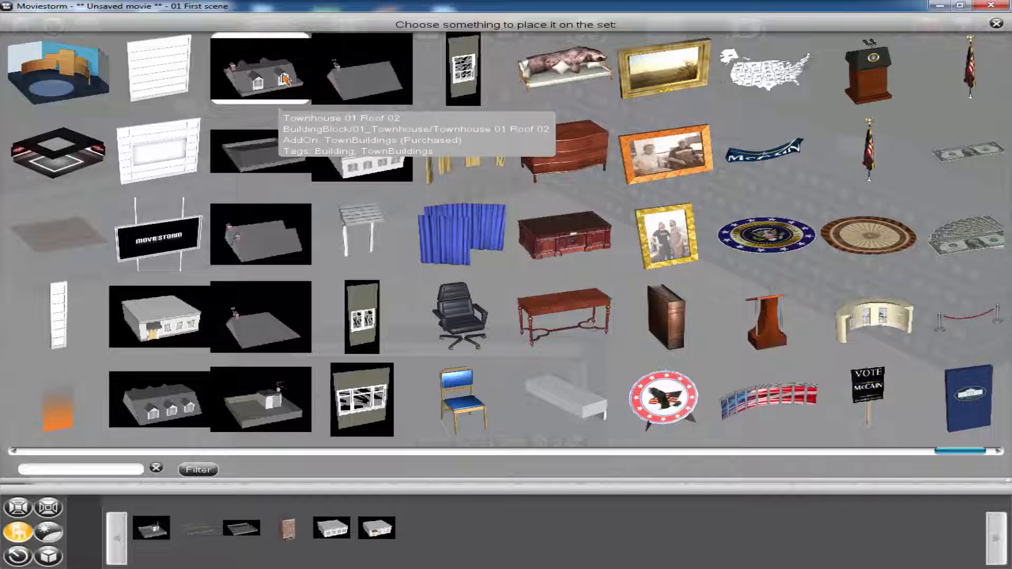
pyautogui.click(284, 79)
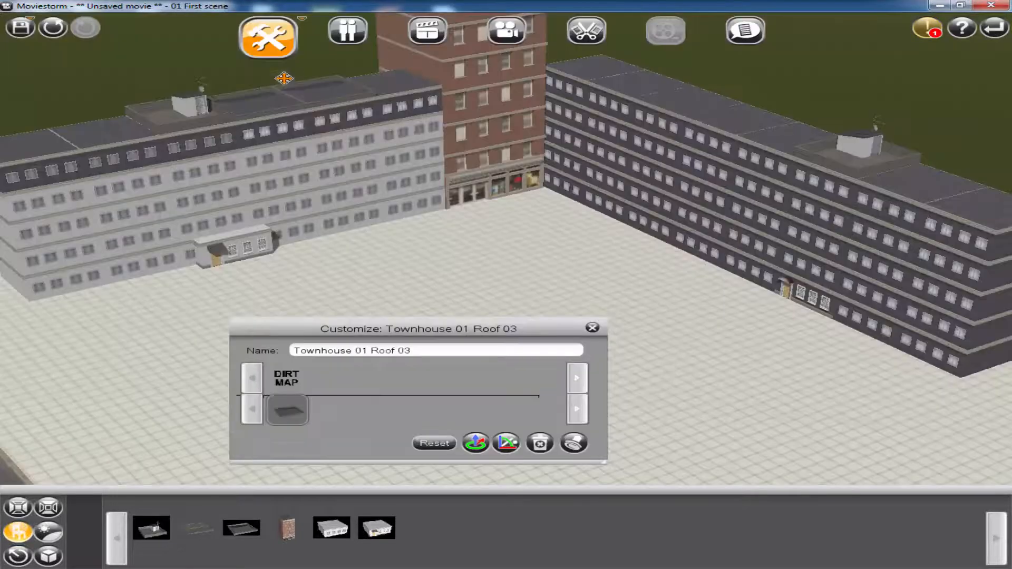
pyautogui.moveTo(376, 76); pyautogui.dragTo(391, 79)
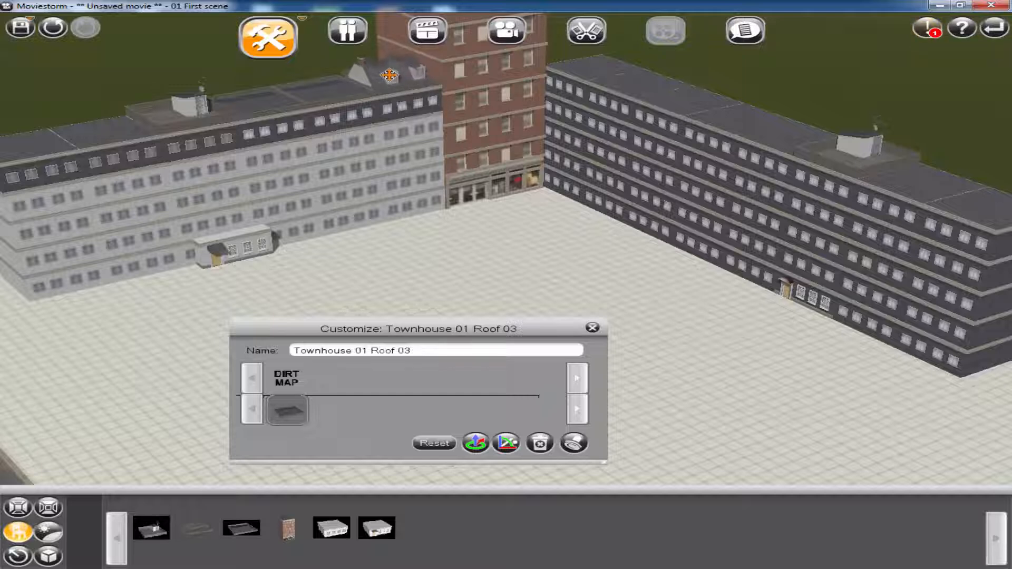
pyautogui.click(389, 77)
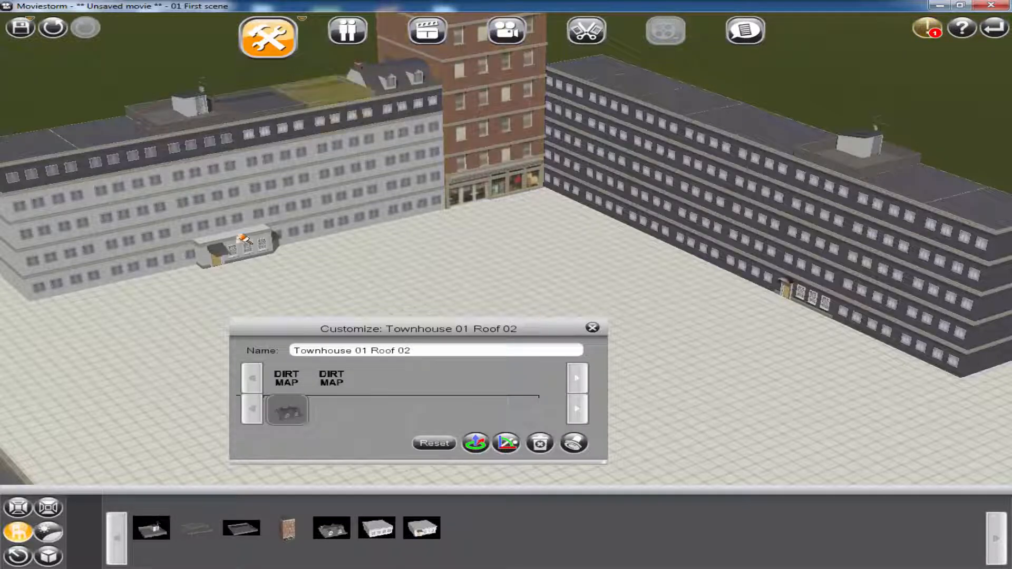
# Copy the Townhouse 01 Roof 02 module onto the dark grey block's end beside the brick building and adjust its placement
pyautogui.click(575, 443)
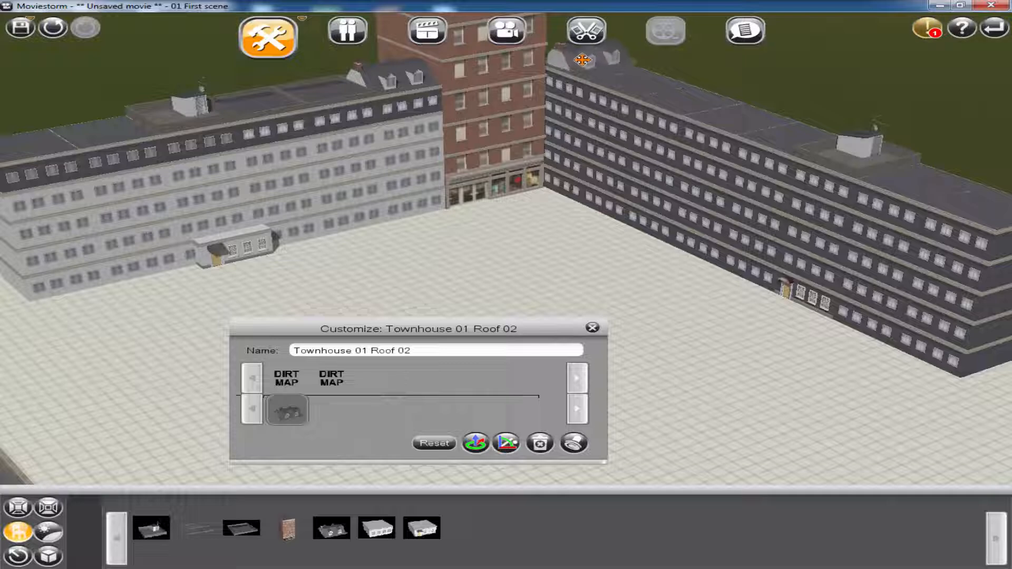
pyautogui.click(582, 60)
pyautogui.moveTo(680, 113); pyautogui.dragTo(706, 182, button='right')
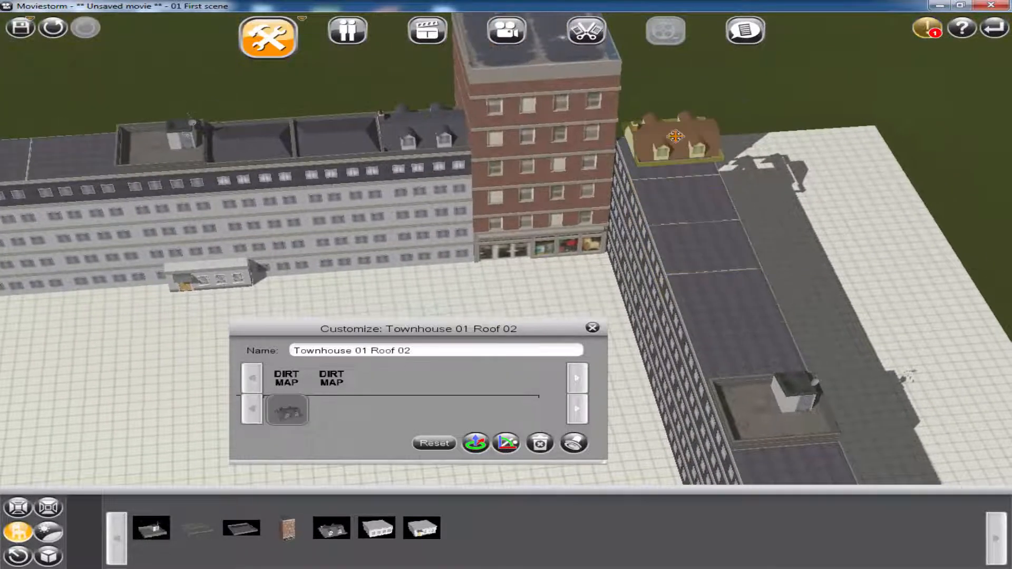
pyautogui.scroll(5, 675, 136)
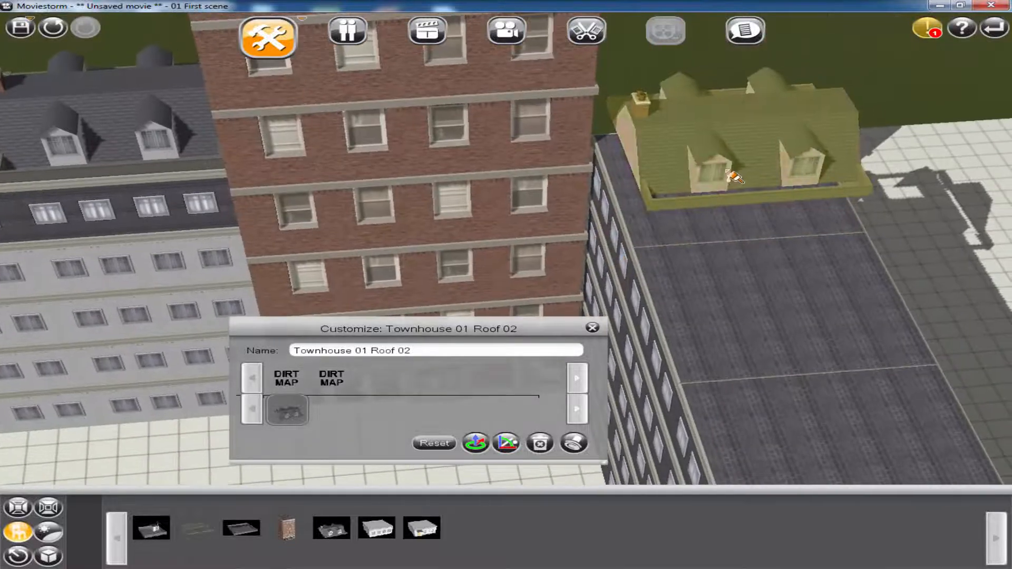
pyautogui.moveTo(747, 159); pyautogui.dragTo(746, 168)
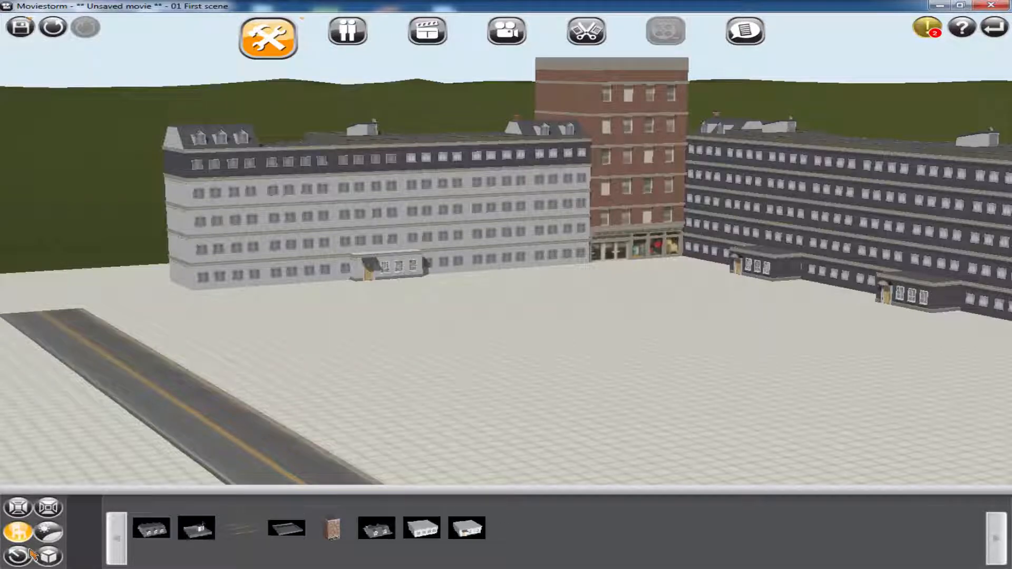
# Paint a Ground_Tarmac_03 floor strip along the courtyard side of both apartment blocks, extending past the light grey block's end towards the road
pyautogui.click(47, 509)
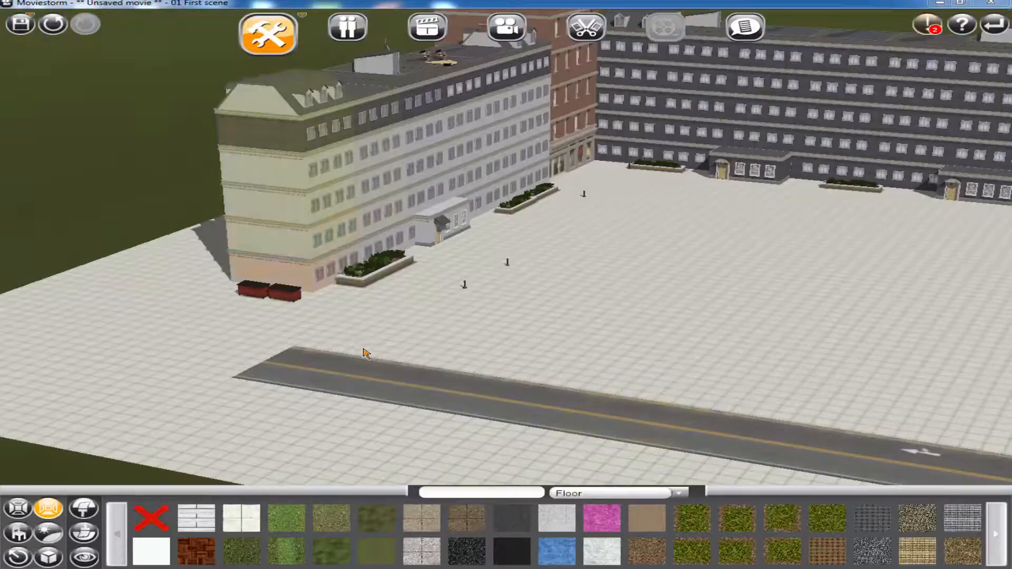
pyautogui.moveTo(514, 554)
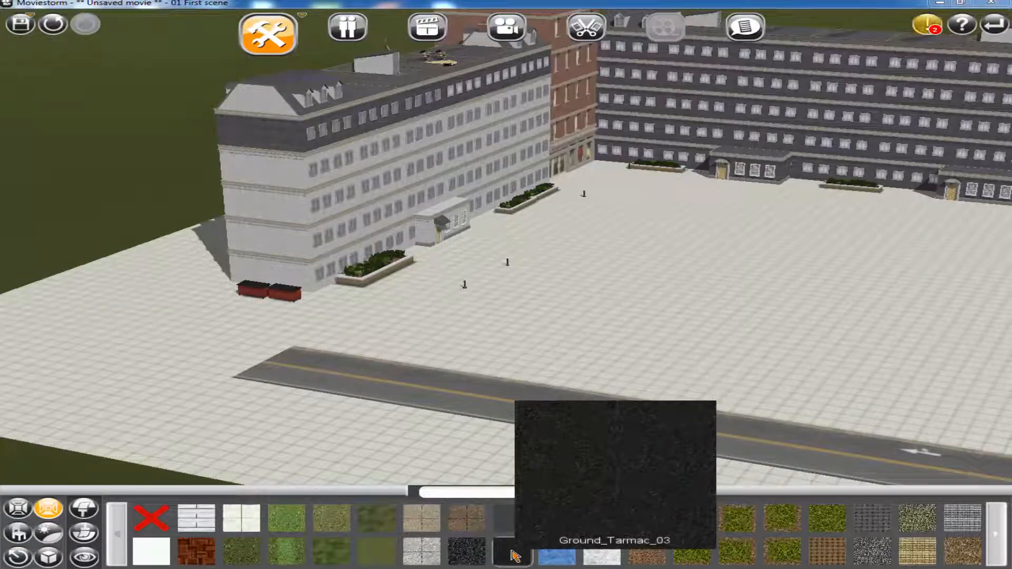
pyautogui.click(514, 554)
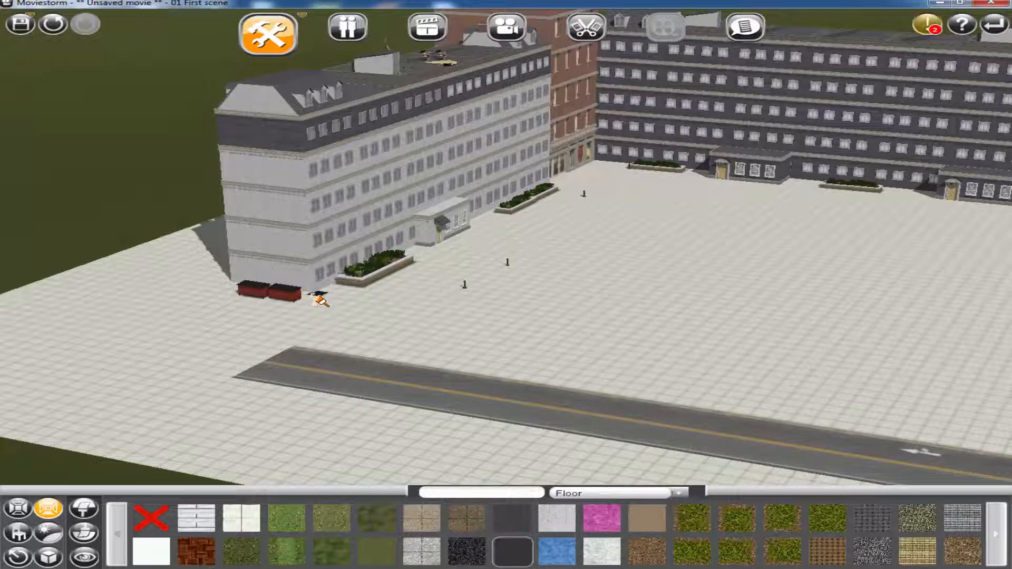
pyautogui.moveTo(339, 299); pyautogui.dragTo(393, 308)
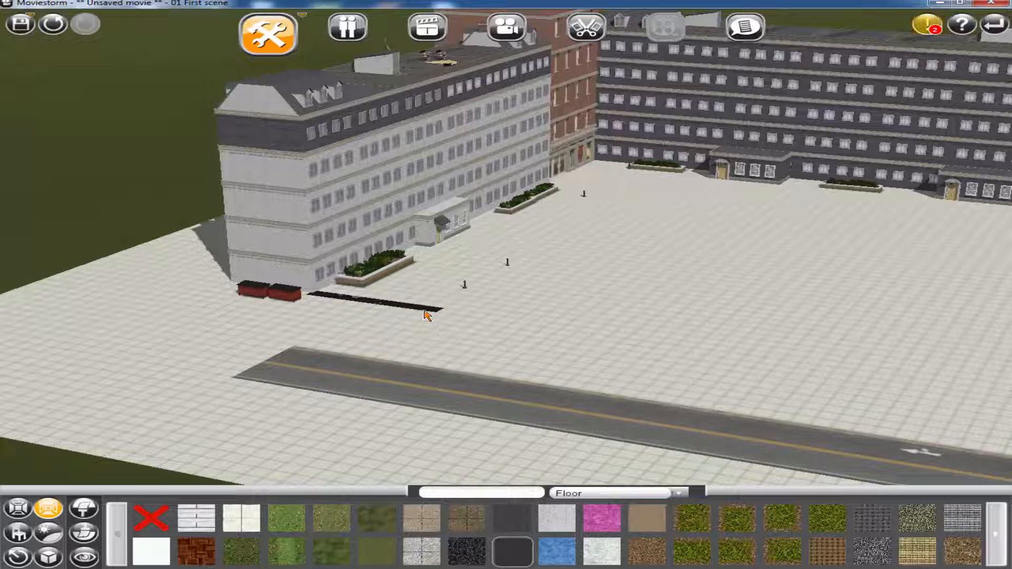
pyautogui.moveTo(433, 304); pyautogui.dragTo(657, 174)
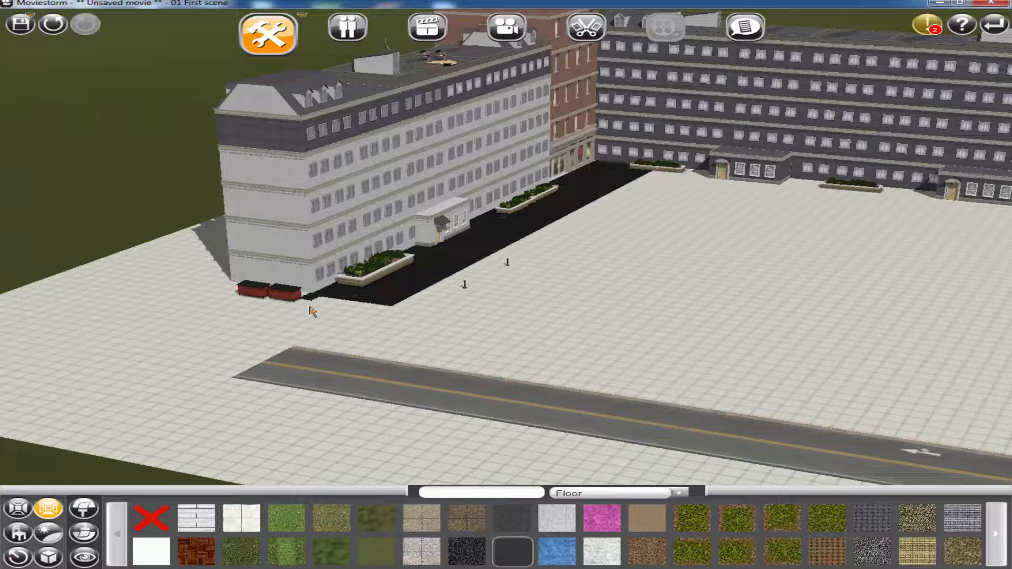
pyautogui.moveTo(310, 311); pyautogui.dragTo(318, 346)
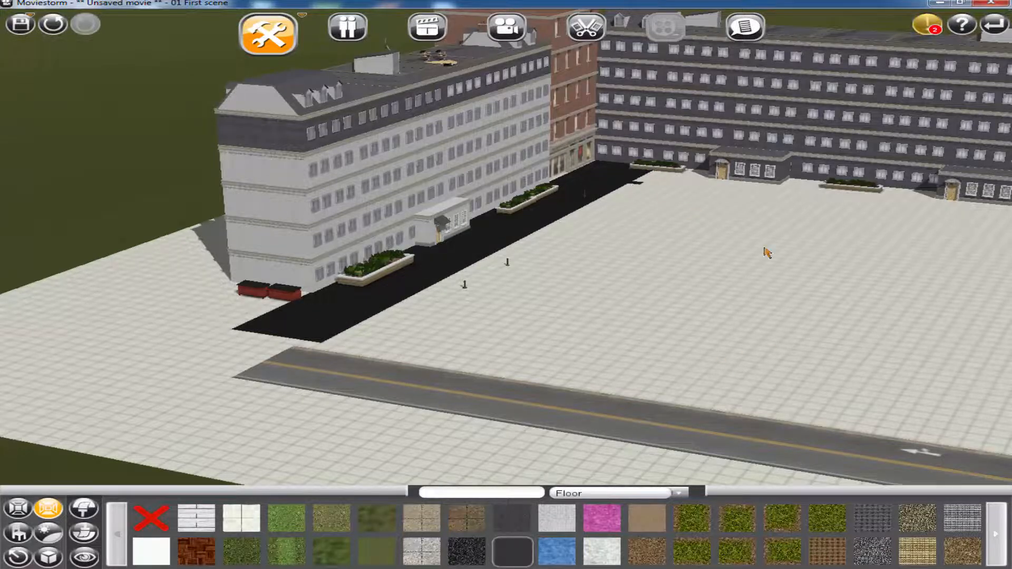
pyautogui.moveTo(764, 247); pyautogui.dragTo(390, 161, button='right')
pyautogui.moveTo(338, 177); pyautogui.dragTo(843, 221)
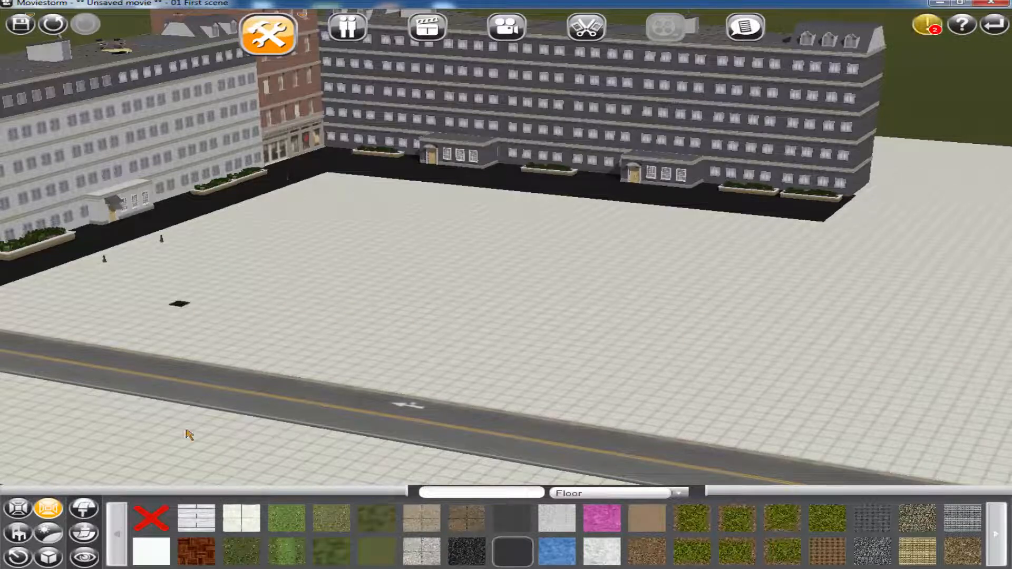
# Cover the courtyard floor between the tarmac strips and the road with a green grass texture
pyautogui.click(292, 522)
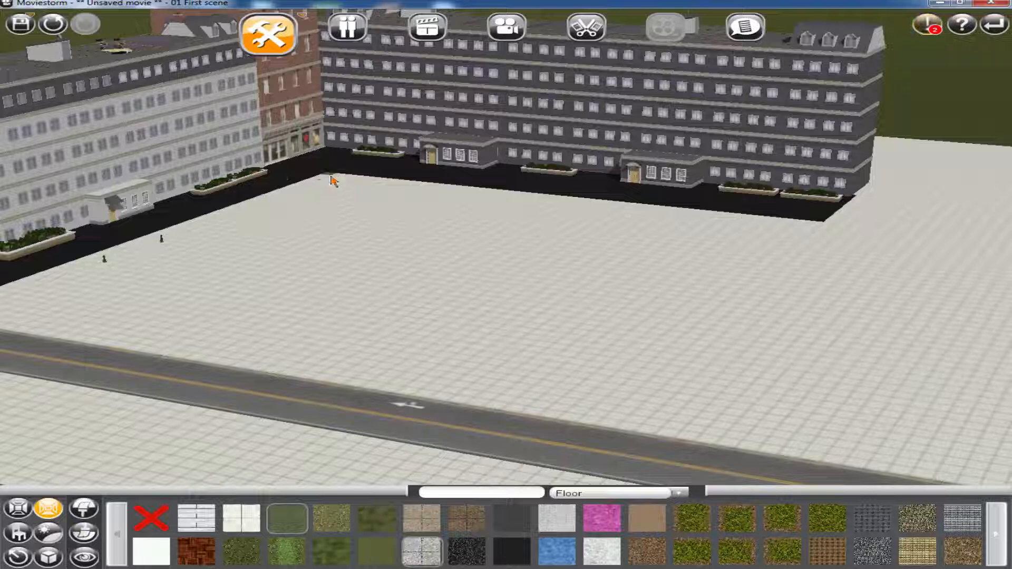
pyautogui.moveTo(332, 180)
pyautogui.mouseDown()
pyautogui.moveTo(847, 244)
pyautogui.moveTo(836, 255)
pyautogui.moveTo(843, 288)
pyautogui.mouseUp()
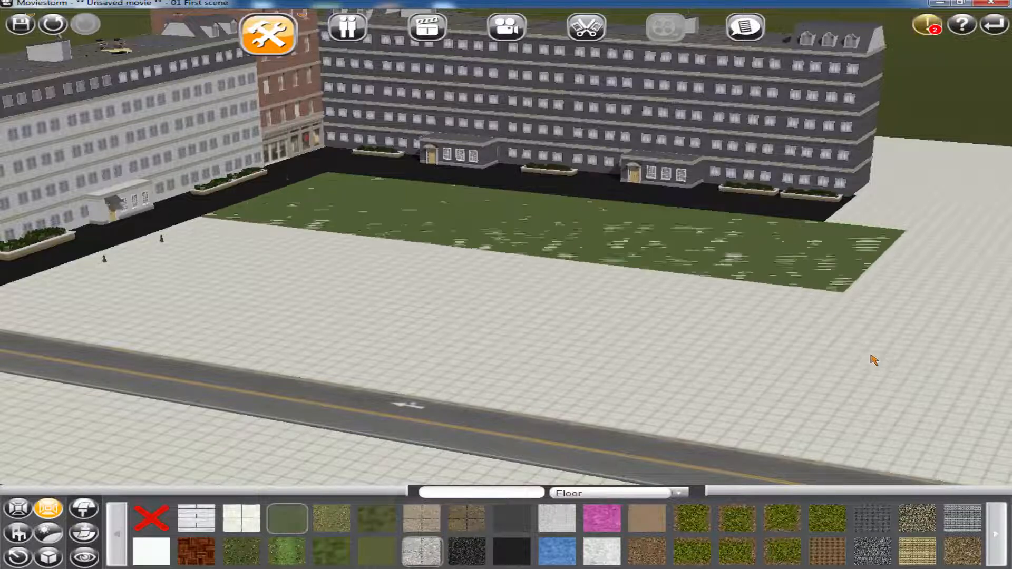
pyautogui.moveTo(871, 355); pyautogui.dragTo(1011, 489)
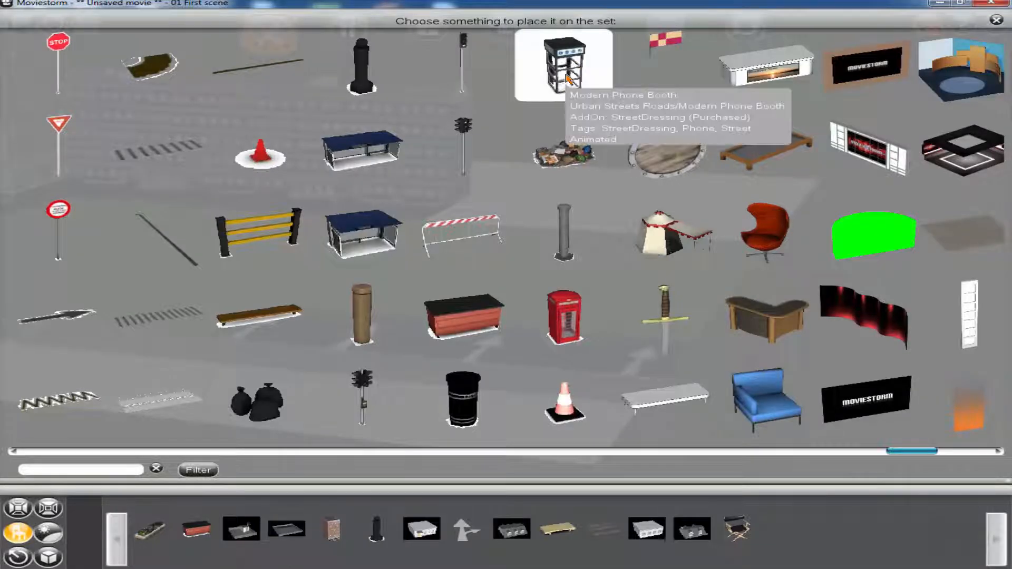
# Place a Modern Phone Booth on the edge of the grass beside the road, near the light grey block
pyautogui.click(567, 79)
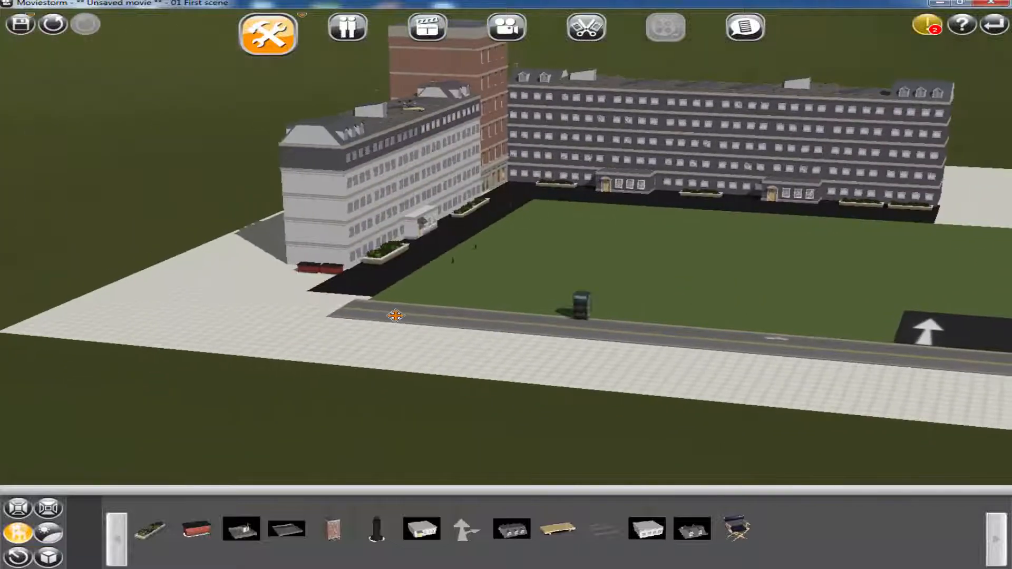
pyautogui.click(422, 299)
pyautogui.moveTo(421, 299); pyautogui.dragTo(422, 270, button='right')
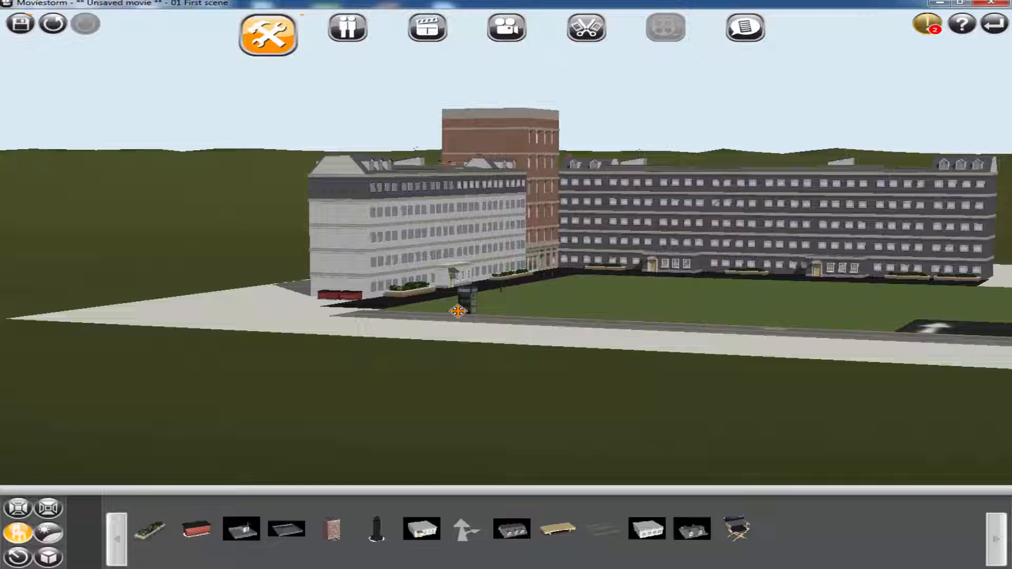
pyautogui.click(458, 311)
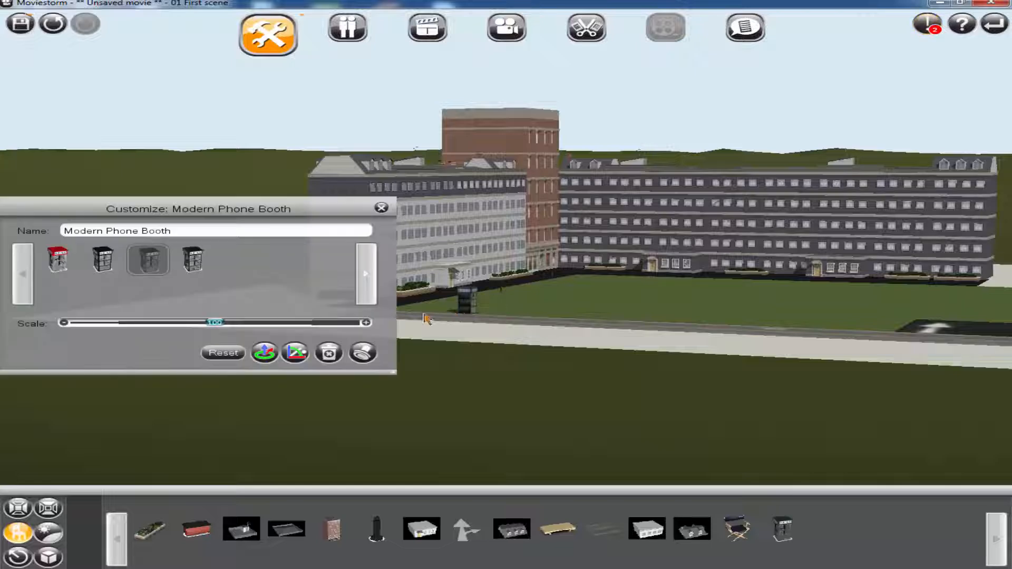
# Duplicate the phone booth directly beside the first one and give the copy the red-topped variant
pyautogui.click(332, 356)
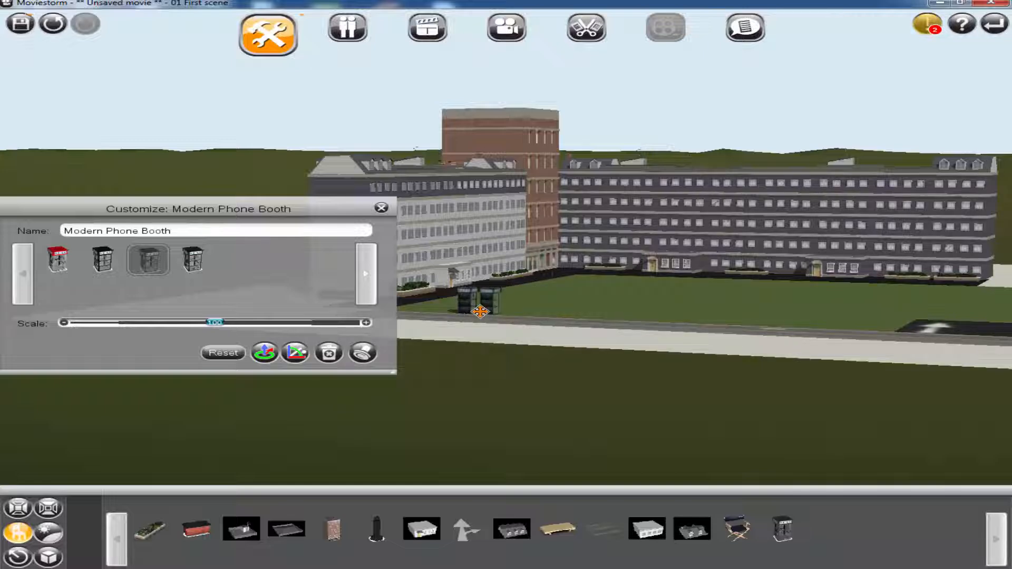
pyautogui.click(56, 258)
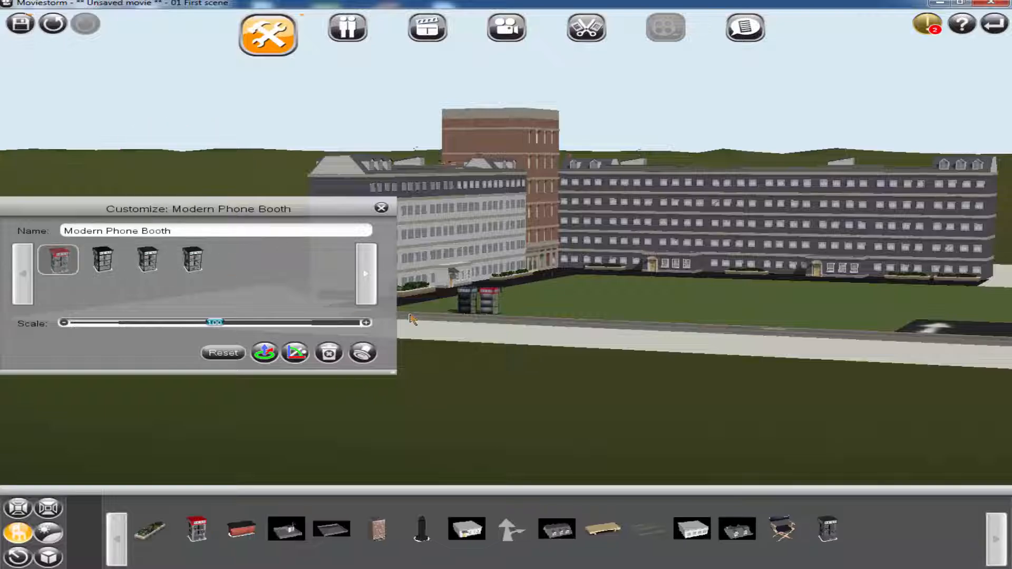
pyautogui.click(381, 209)
pyautogui.scroll(5, 519, 391)
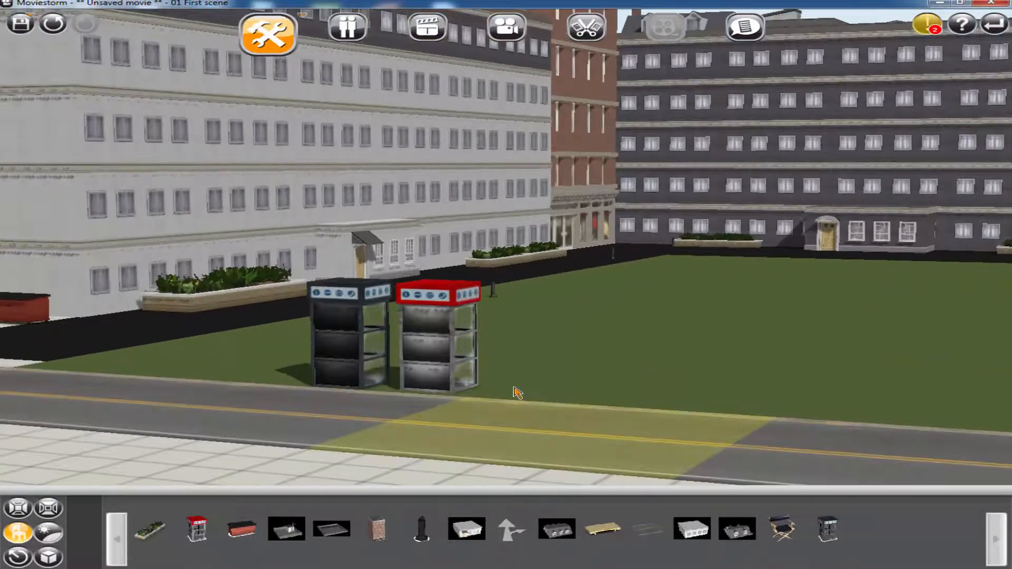
pyautogui.scroll(2, 518, 392)
pyautogui.moveTo(594, 408); pyautogui.dragTo(770, 395)
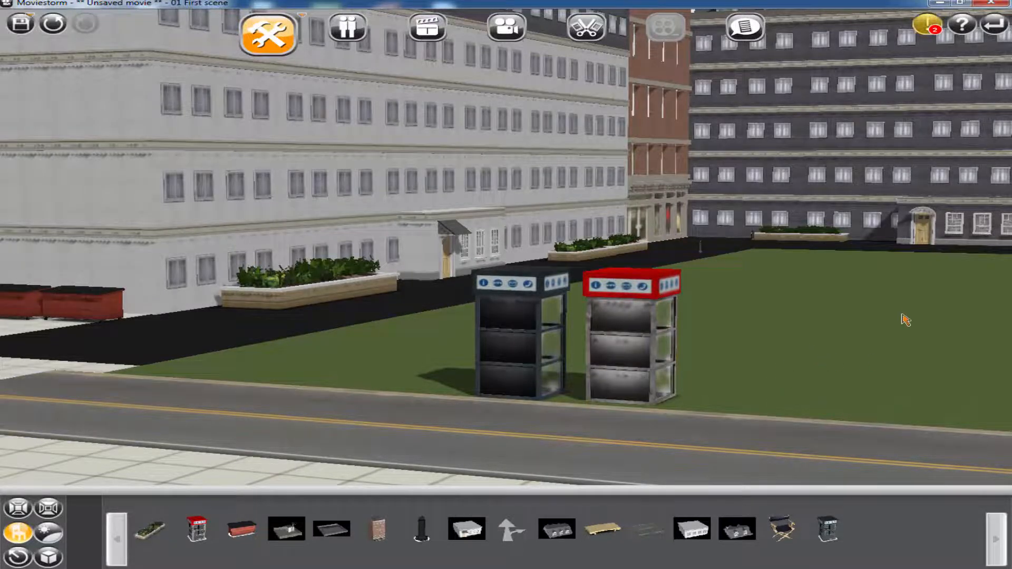
# Place three Detailed Tree - Oak - Summer trees in a row across the courtyard grass in front of the dark grey block
pyautogui.moveTo(905, 320); pyautogui.dragTo(511, 295)
pyautogui.scroll(-1, 650, 323)
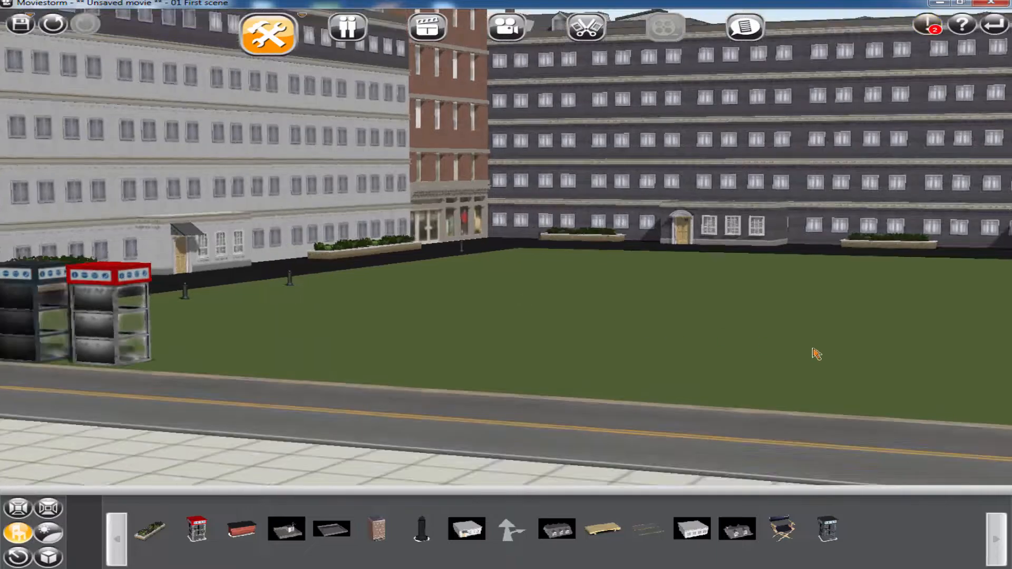
pyautogui.scroll(-1, 810, 347)
pyautogui.moveTo(849, 351); pyautogui.dragTo(406, 309)
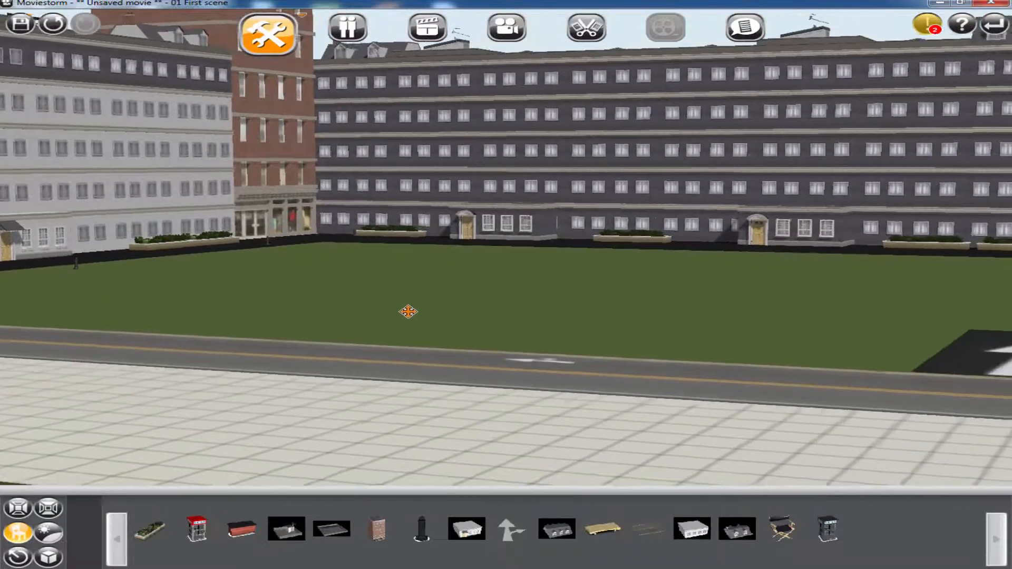
pyautogui.click(29, 533)
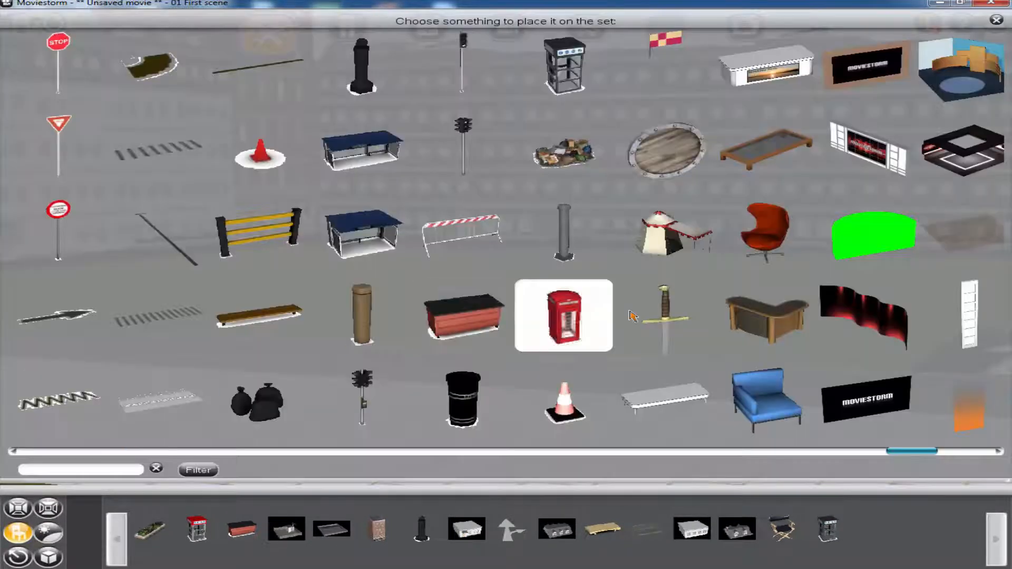
pyautogui.scroll(-6, 563, 316)
pyautogui.scroll(-6, 706, 167)
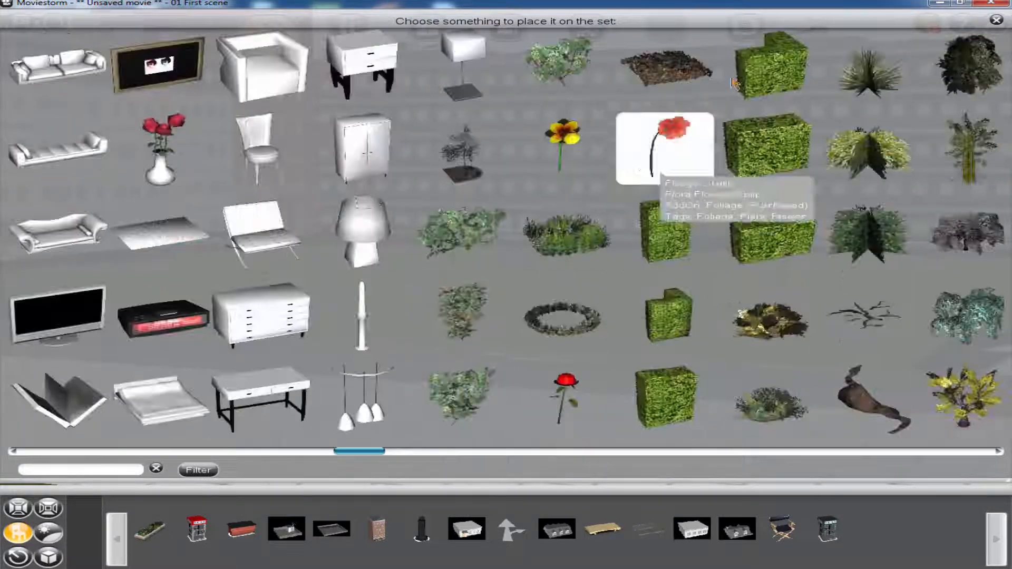
pyautogui.scroll(-2, 752, 244)
pyautogui.click(815, 205)
pyautogui.click(420, 259)
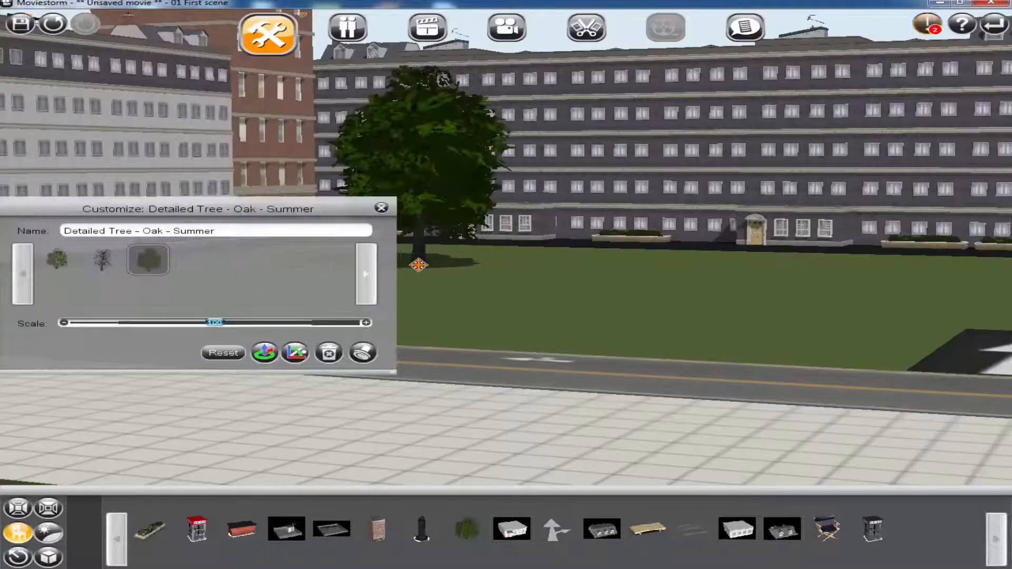
pyautogui.click(599, 261)
pyautogui.click(854, 278)
# Extend the row of summer oaks with three more copies on the grass behind the parking area
pyautogui.moveTo(875, 278); pyautogui.dragTo(472, 240)
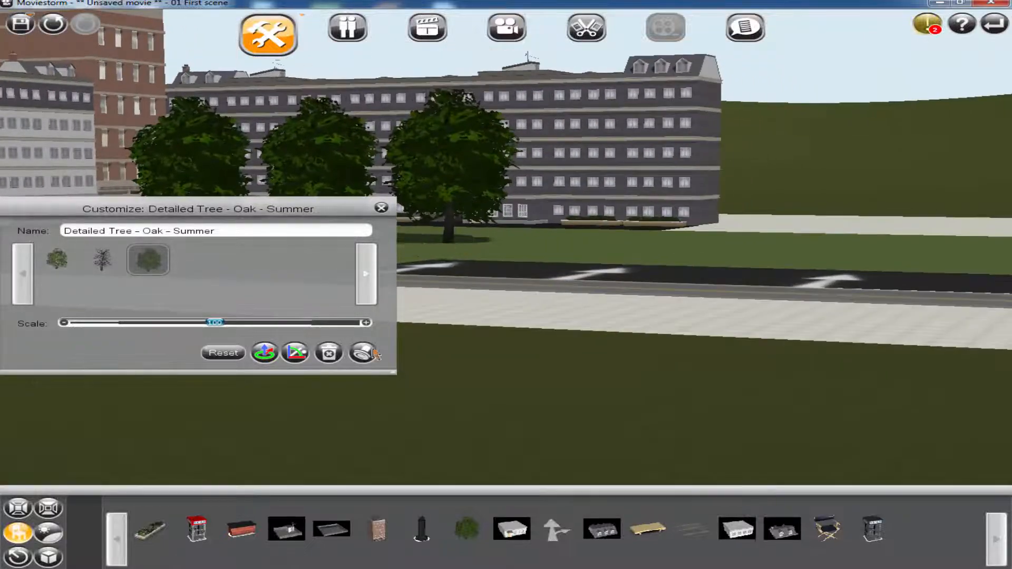
pyautogui.click(364, 352)
pyautogui.click(595, 245)
pyautogui.click(364, 352)
pyautogui.click(790, 250)
pyautogui.click(369, 353)
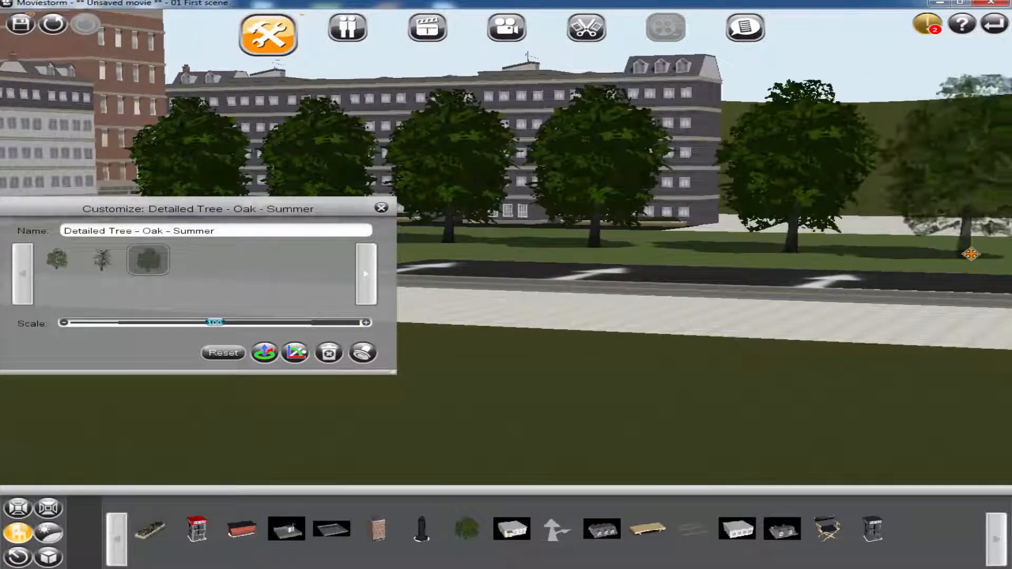
pyautogui.click(981, 257)
# Add a front row of three oak copies nearer the road, using the lighter-leaved oak variant
pyautogui.moveTo(262, 209); pyautogui.dragTo(766, 317)
pyautogui.click(868, 460)
pyautogui.click(241, 250)
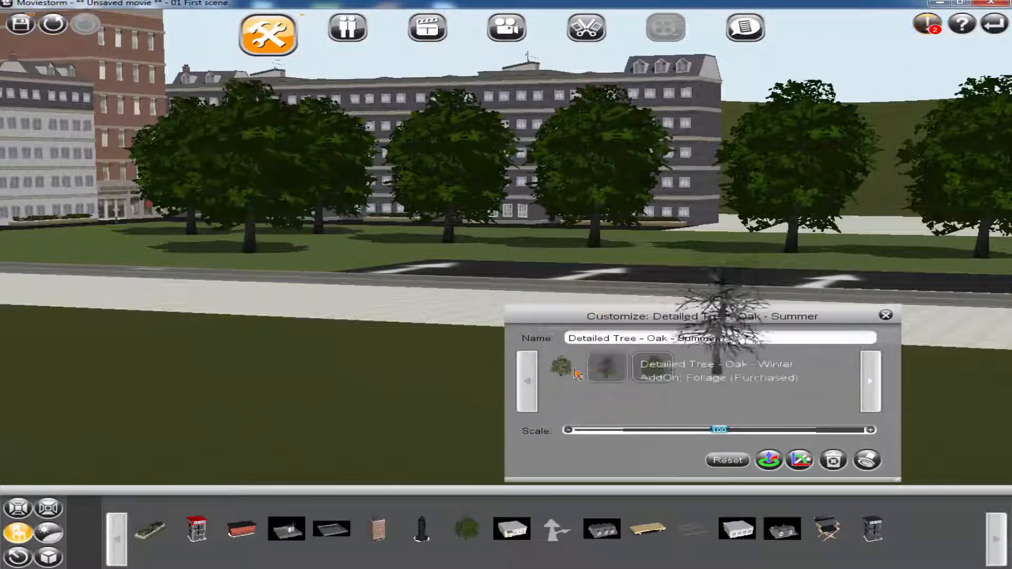
pyautogui.click(562, 367)
pyautogui.click(550, 259)
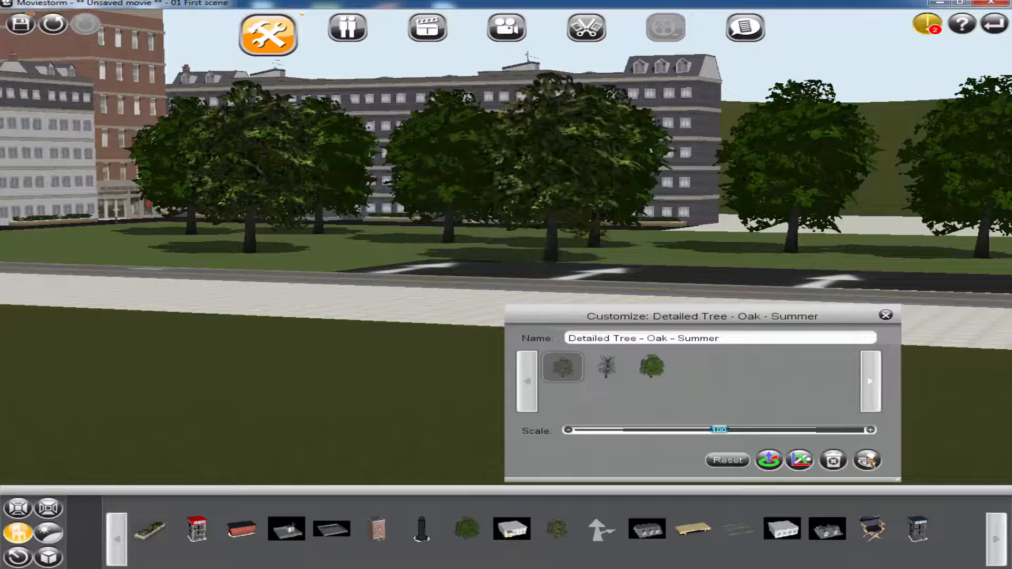
pyautogui.click(858, 266)
# Add a slightly enlarged Detailed Tree - Cherry - Summer and a red-leaved, enlarged Chinese Elm between the oaks
pyautogui.click(19, 533)
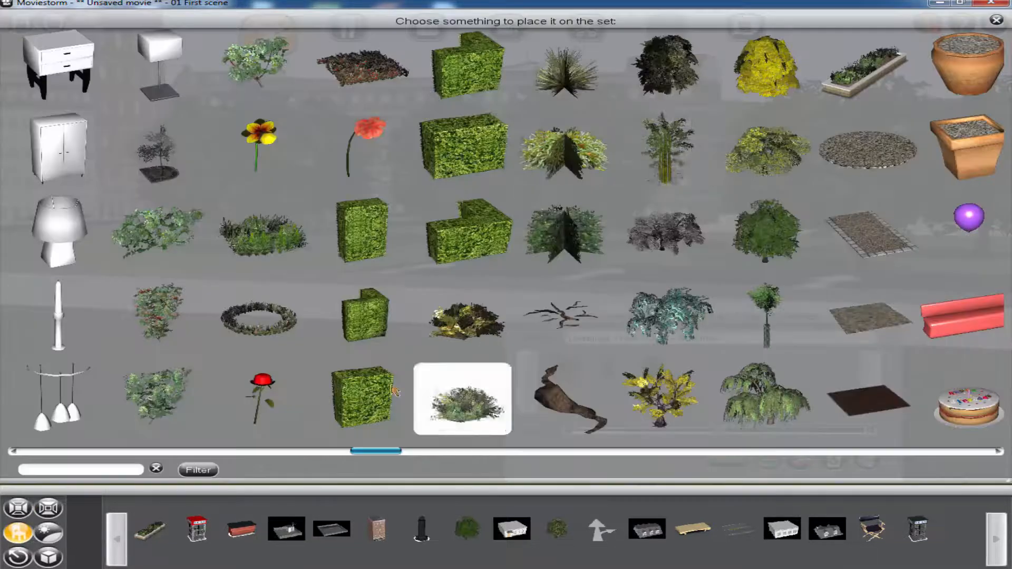
pyautogui.click(668, 236)
pyautogui.click(686, 253)
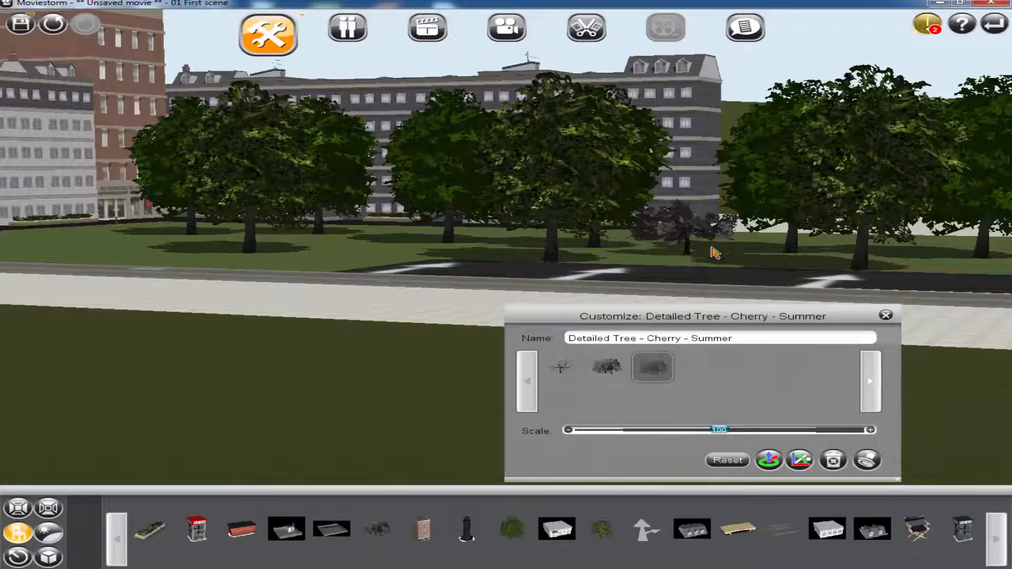
pyautogui.moveTo(718, 429); pyautogui.dragTo(734, 429)
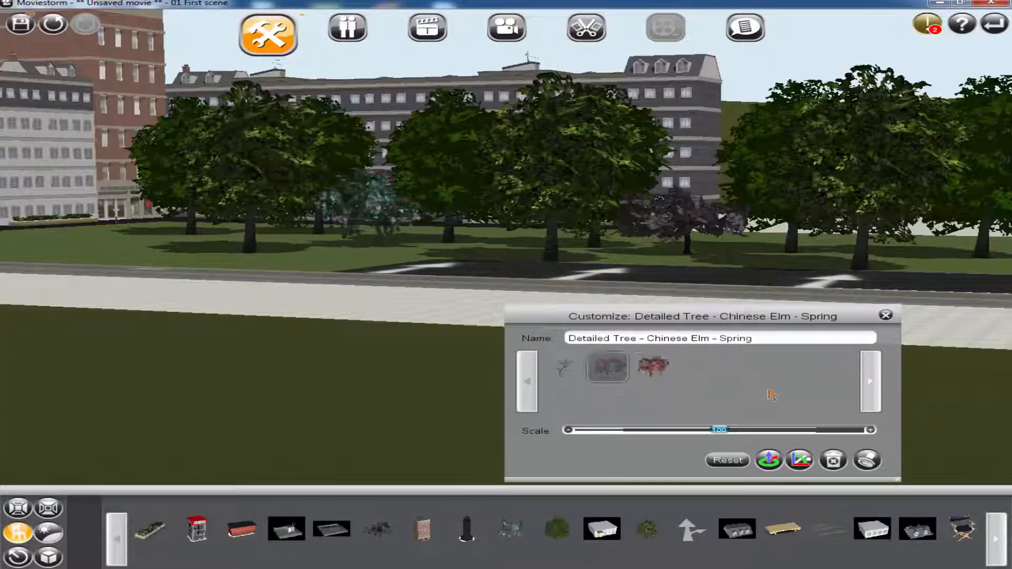
pyautogui.moveTo(720, 429); pyautogui.dragTo(737, 430)
pyautogui.click(887, 316)
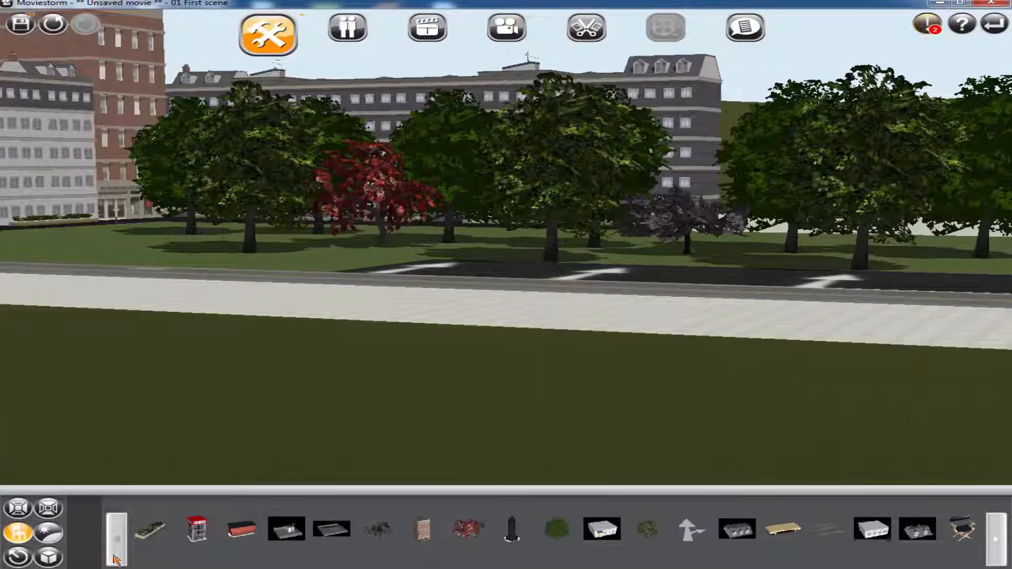
# Place a white Car_Family_Saloon_Tintable in the parking area and rotate it to face into the bay
pyautogui.click(19, 532)
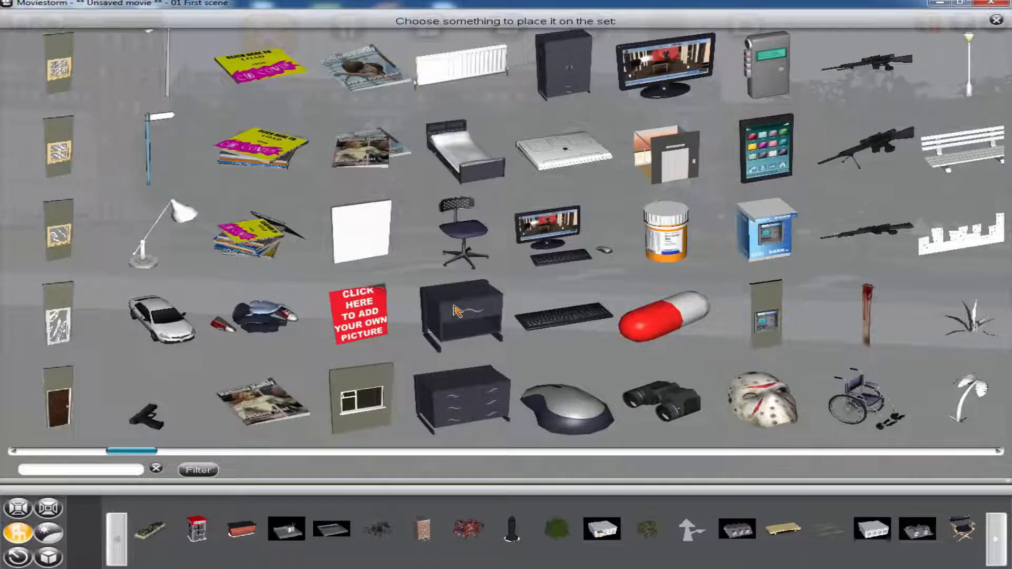
pyautogui.click(166, 330)
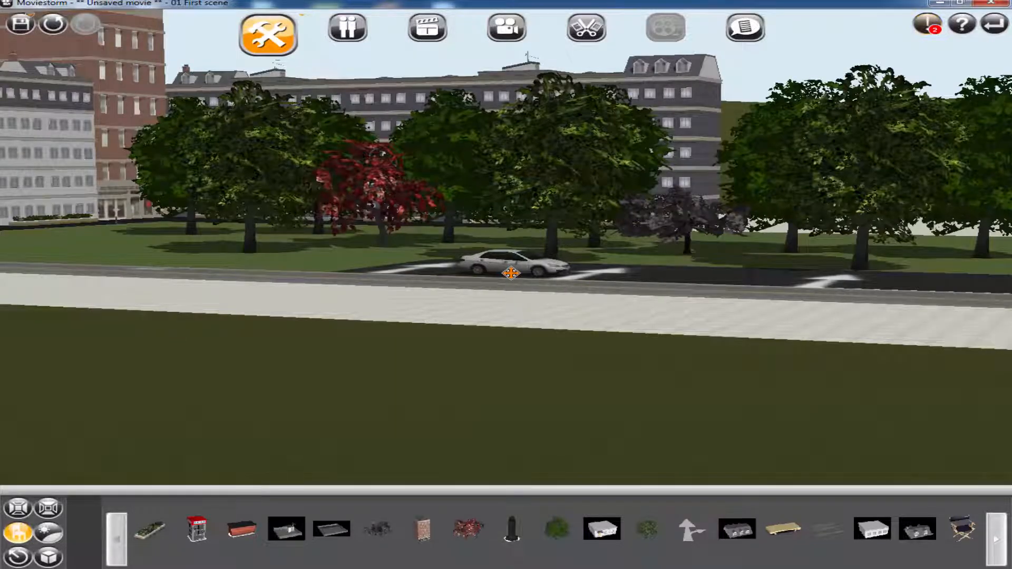
pyautogui.click(511, 273)
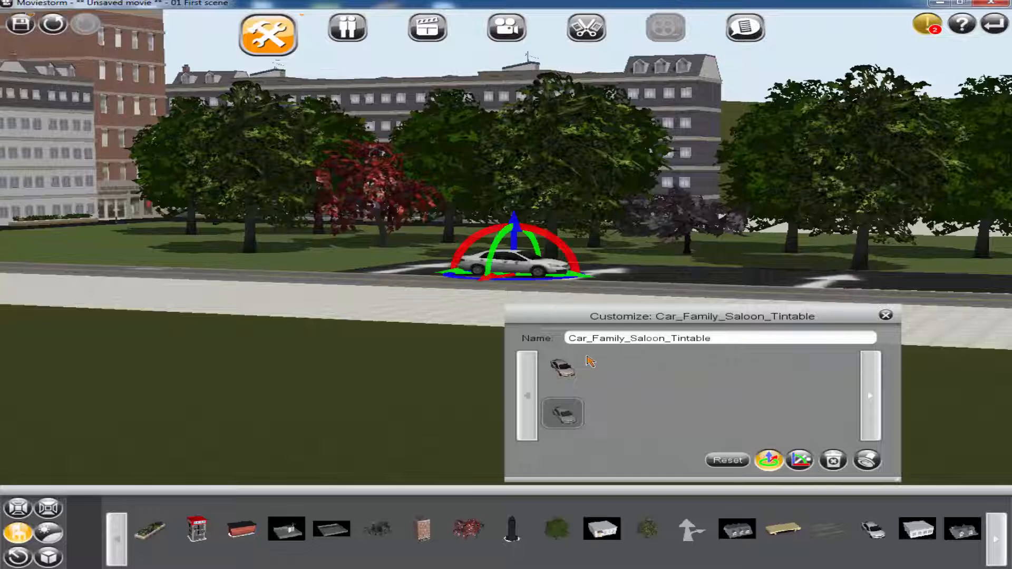
pyautogui.click(525, 287)
pyautogui.click(513, 271)
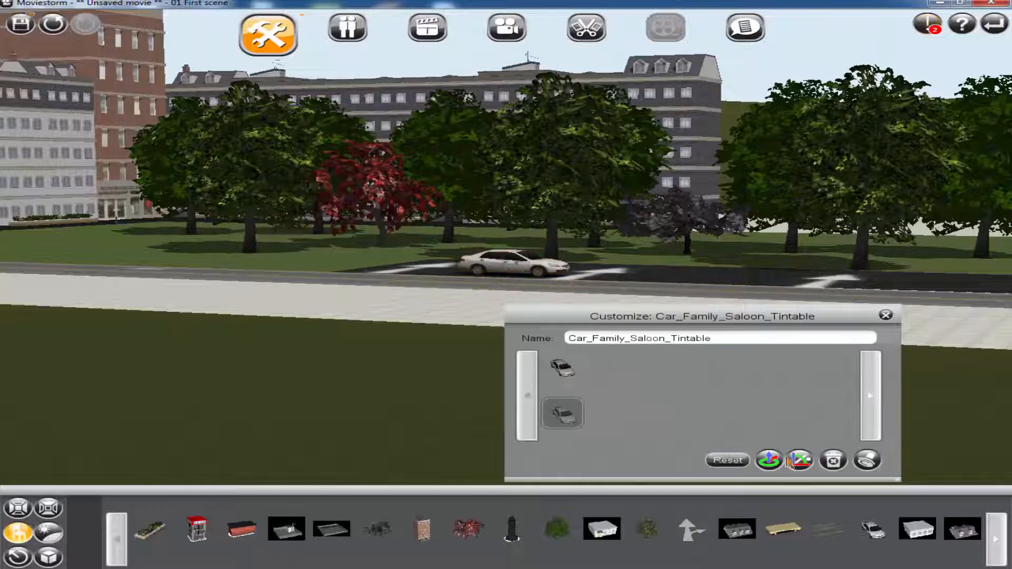
pyautogui.click(768, 463)
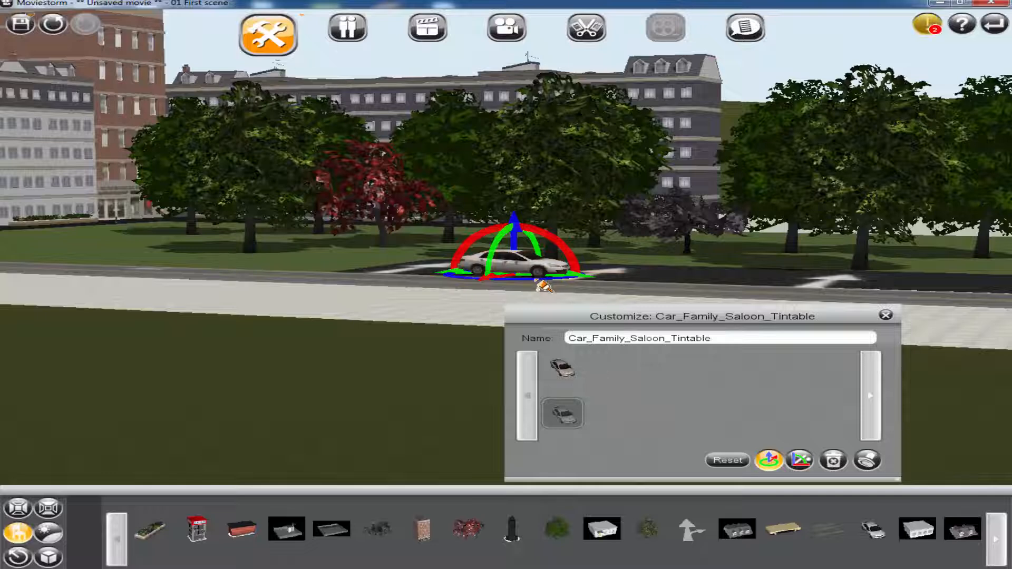
pyautogui.moveTo(560, 278); pyautogui.dragTo(526, 275)
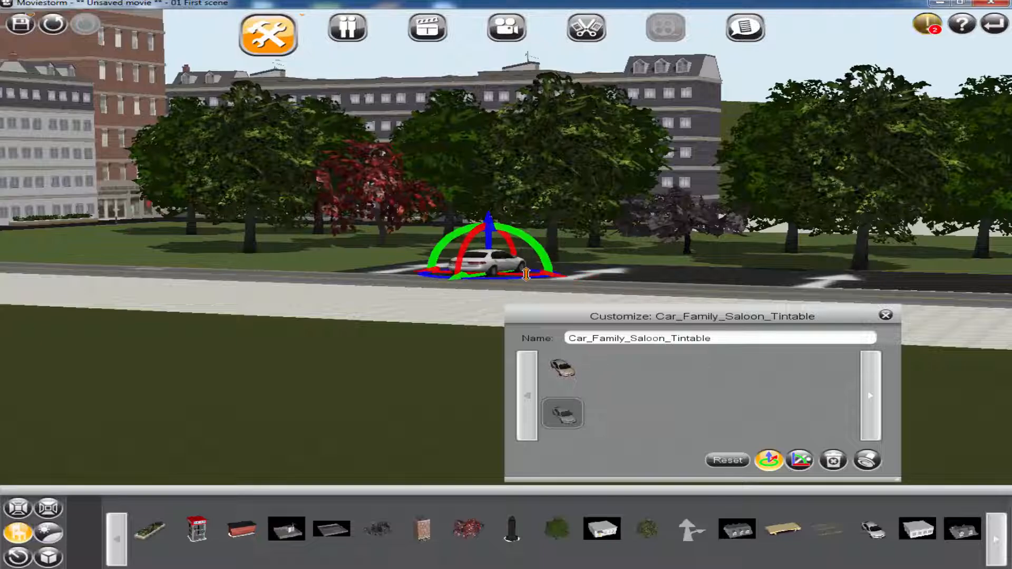
# Duplicate the saloon car into the next parking bay and switch the copy to the beige variant
pyautogui.click(861, 461)
pyautogui.click(698, 279)
pyautogui.click(562, 369)
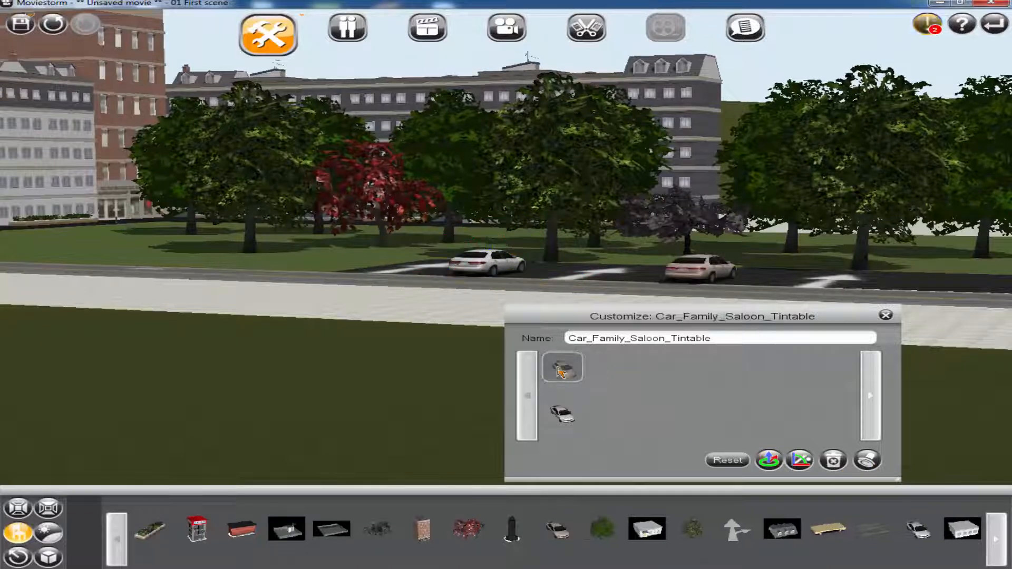
# Place a red Car Euro Small 01 in the bay after the beige saloon and turn it to face inwards
pyautogui.click(19, 533)
pyautogui.scroll(-3, 685, 317)
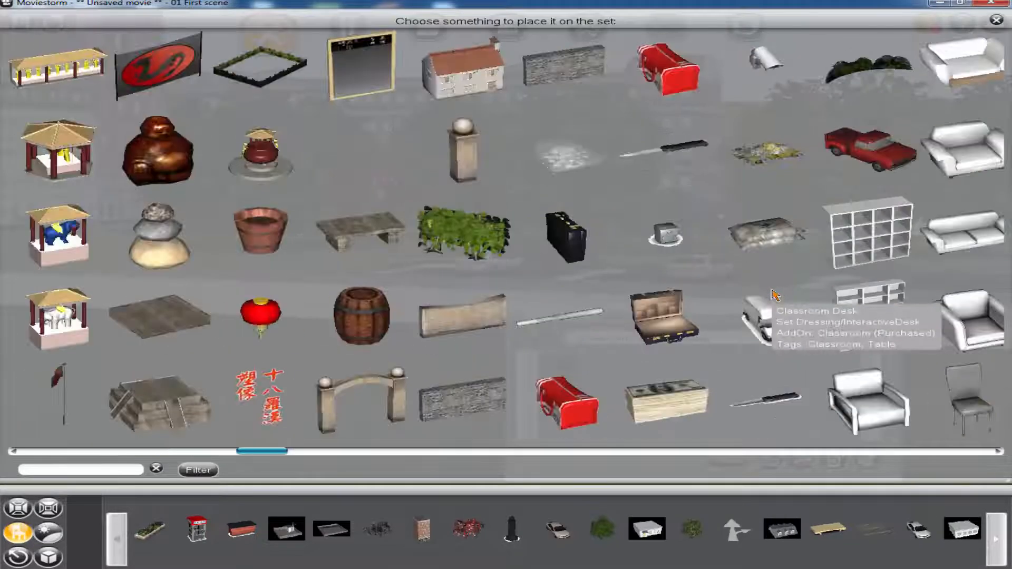
pyautogui.scroll(-3, 773, 294)
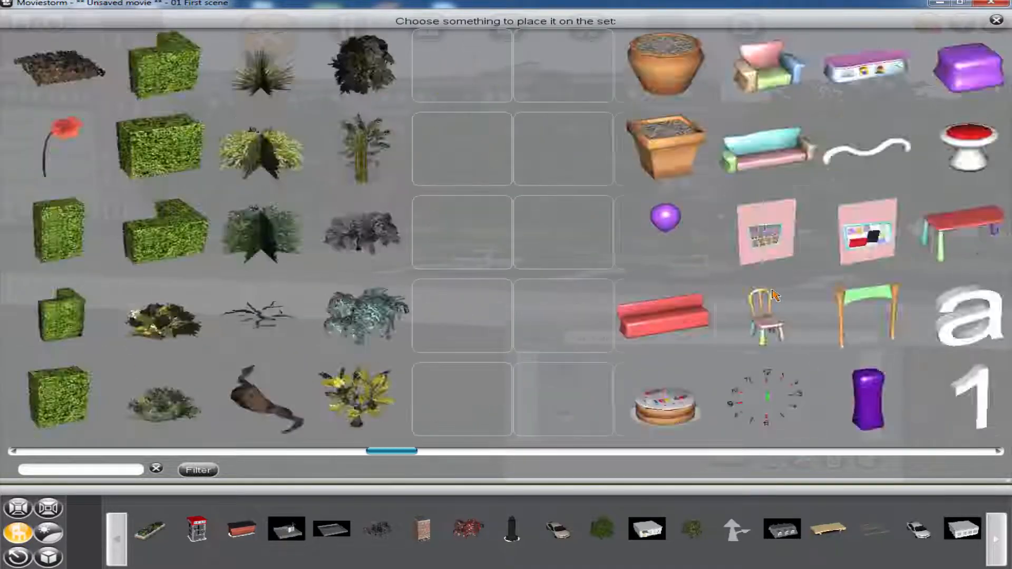
pyautogui.click(258, 150)
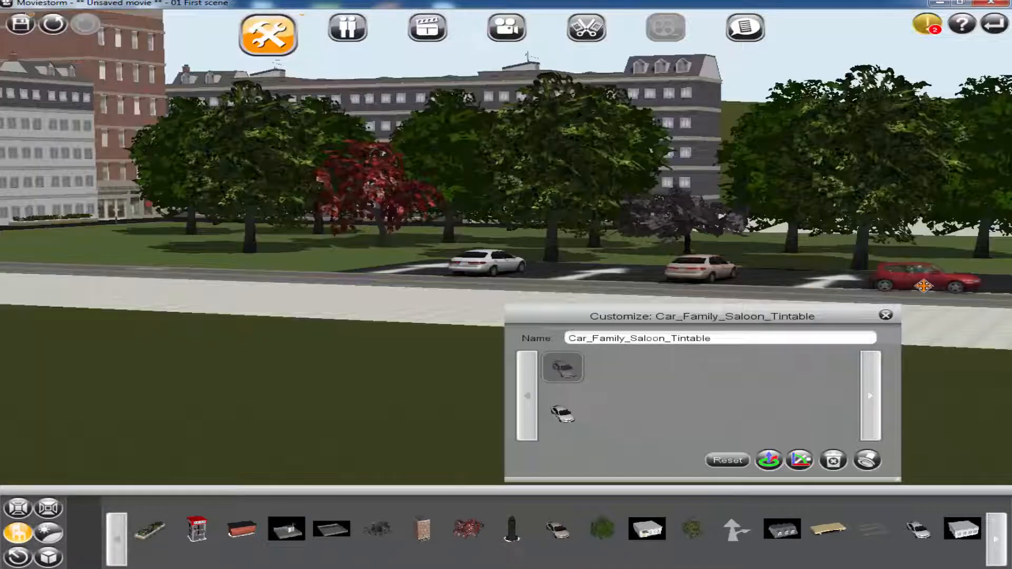
pyautogui.click(930, 271)
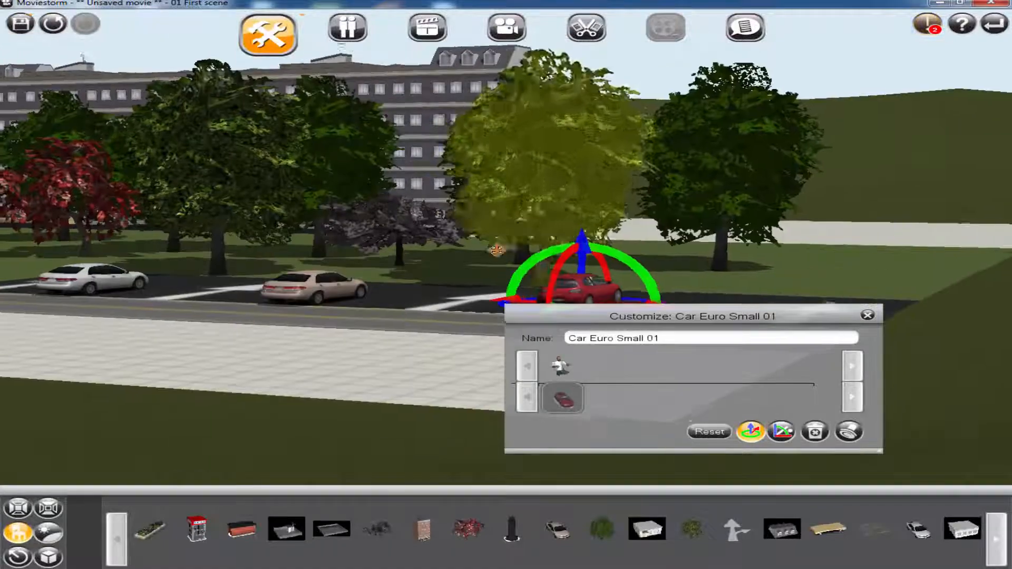
pyautogui.click(867, 315)
# Move the road arrows, beige saloon and red car closer together so the parking bays are more tightly spaced
pyautogui.moveTo(539, 343); pyautogui.dragTo(637, 228, button='right')
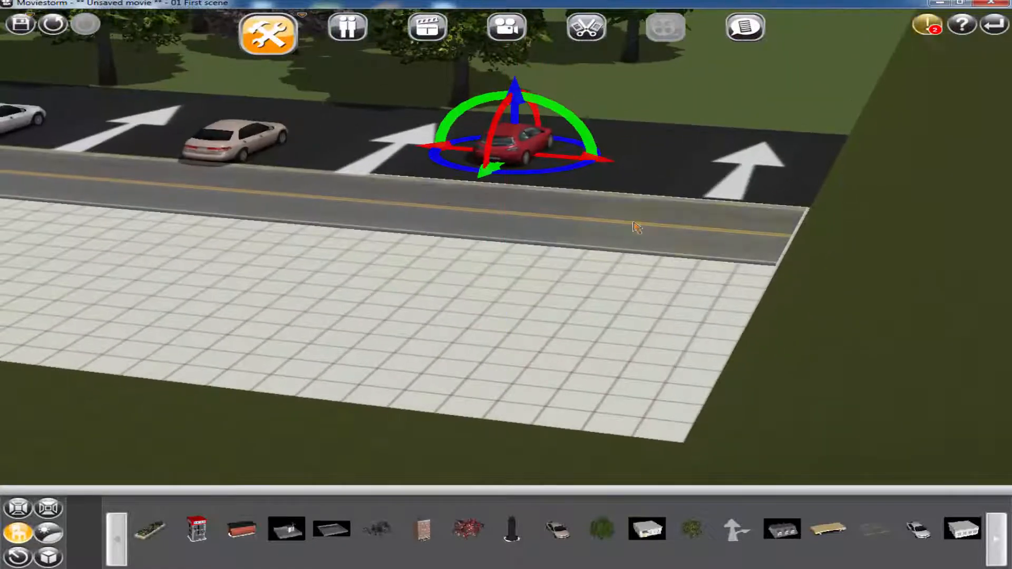
pyautogui.click(637, 227)
pyautogui.click(754, 173)
pyautogui.moveTo(752, 172); pyautogui.dragTo(589, 159)
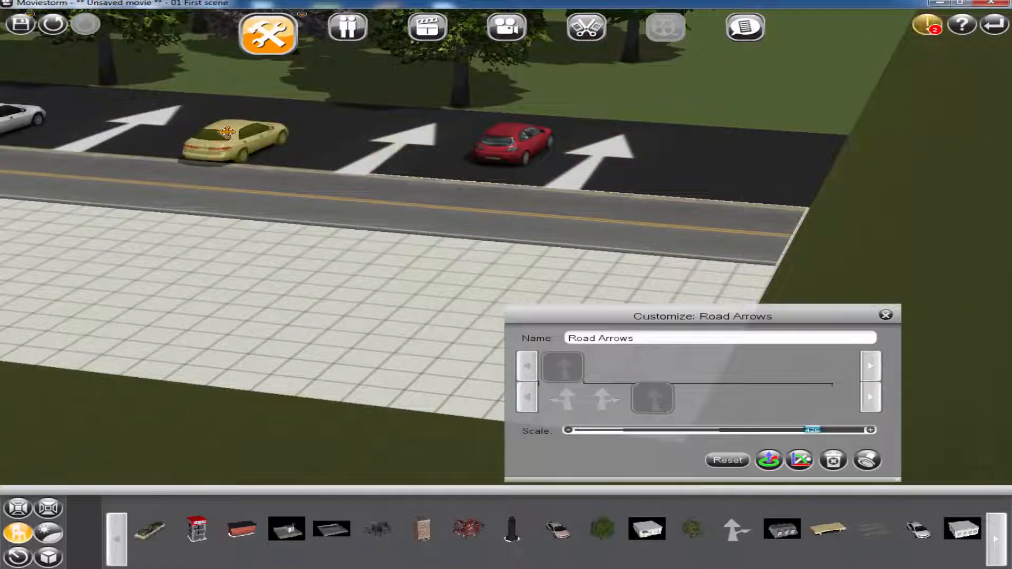
pyautogui.moveTo(238, 142); pyautogui.dragTo(257, 130)
pyautogui.moveTo(391, 141); pyautogui.dragTo(331, 137)
pyautogui.moveTo(524, 146); pyautogui.dragTo(434, 141)
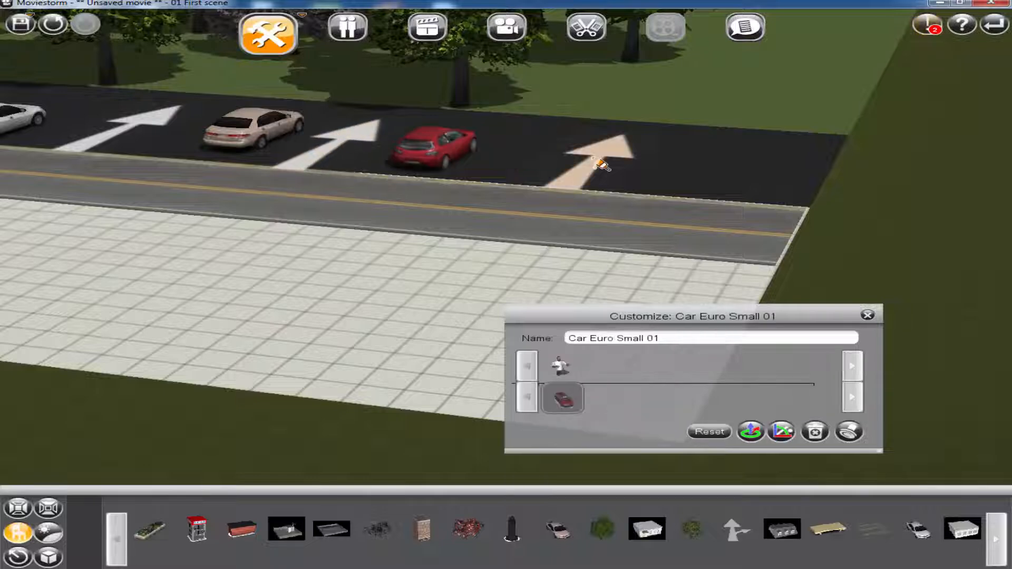
pyautogui.moveTo(595, 157); pyautogui.dragTo(538, 154)
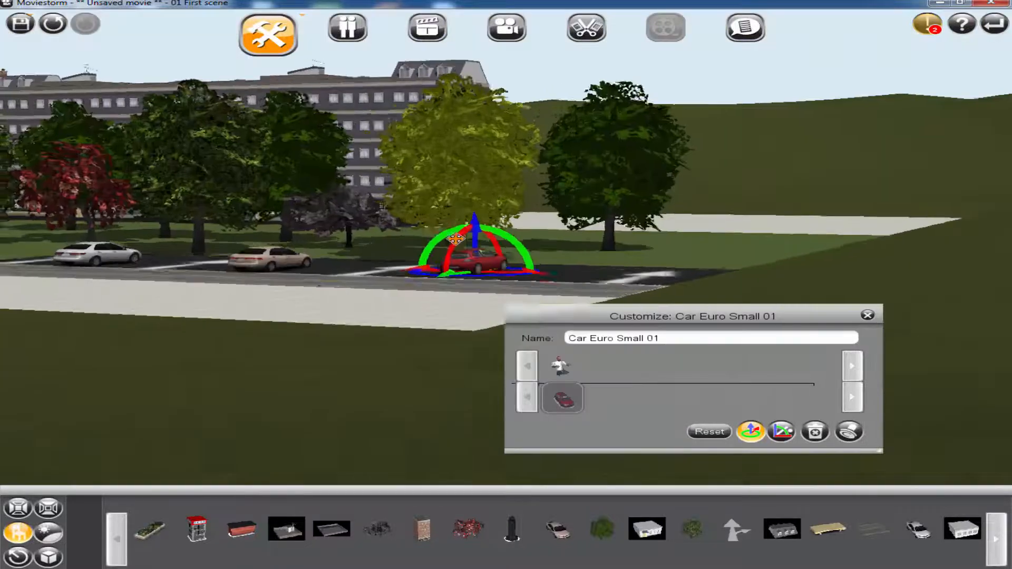
pyautogui.moveTo(448, 232); pyautogui.dragTo(499, 253, button='right')
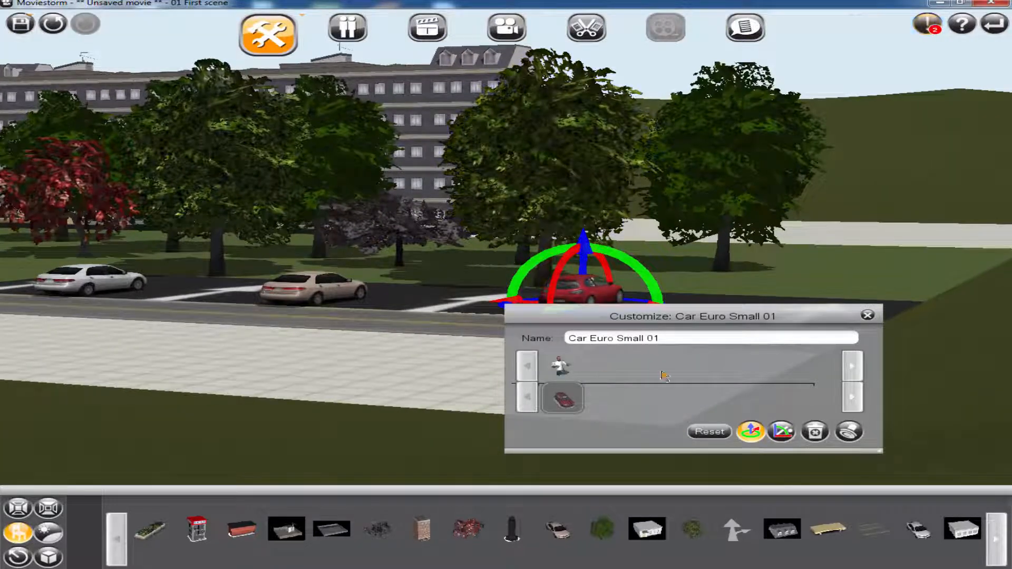
# Find the Street_Light ON - Pristine prop and place it beside the road at the near corner of the parking area
pyautogui.click(867, 315)
pyautogui.moveTo(409, 362); pyautogui.dragTo(462, 406, button='right')
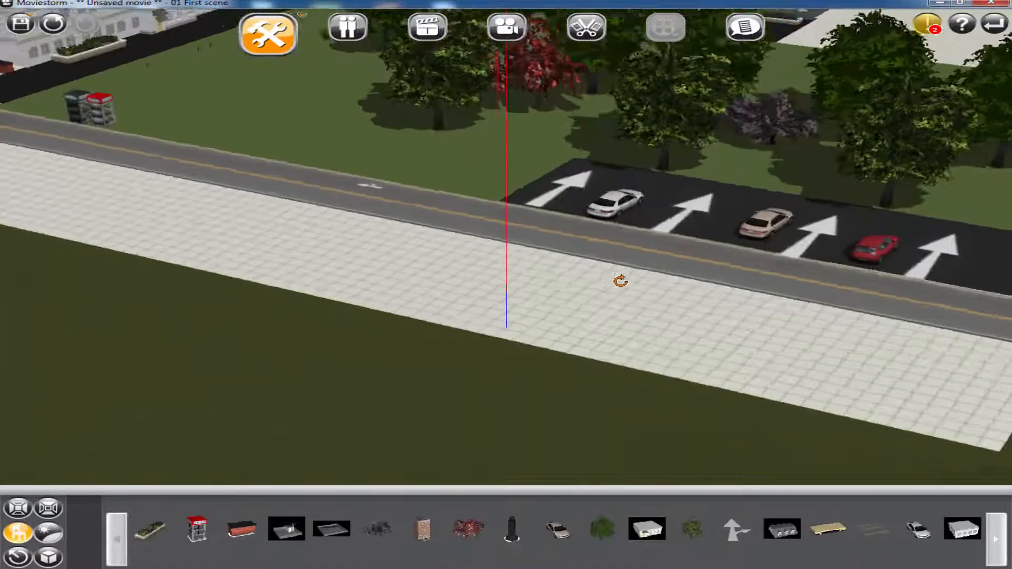
pyautogui.moveTo(622, 283); pyautogui.dragTo(684, 262, button='right')
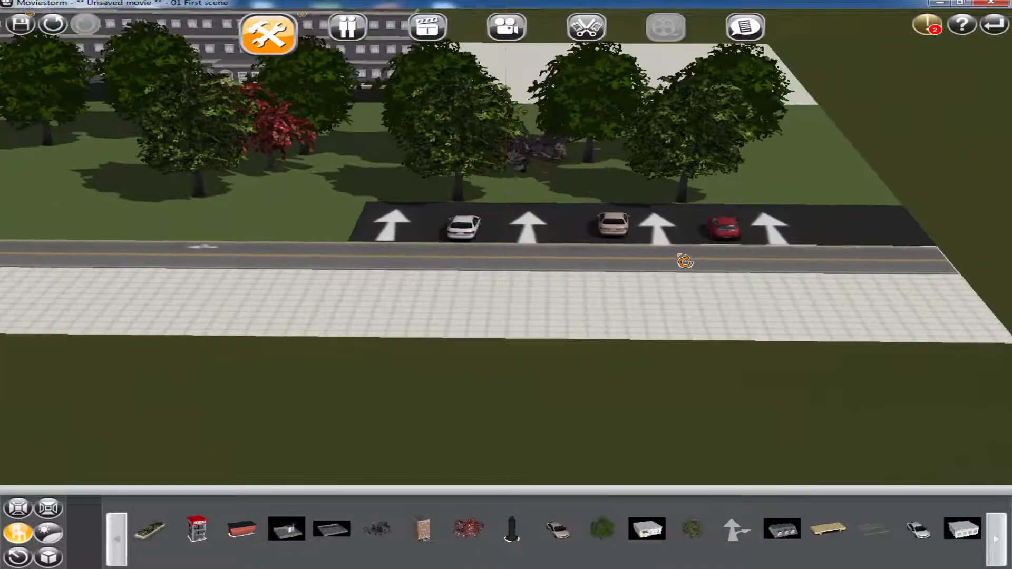
pyautogui.moveTo(349, 258); pyautogui.dragTo(728, 287)
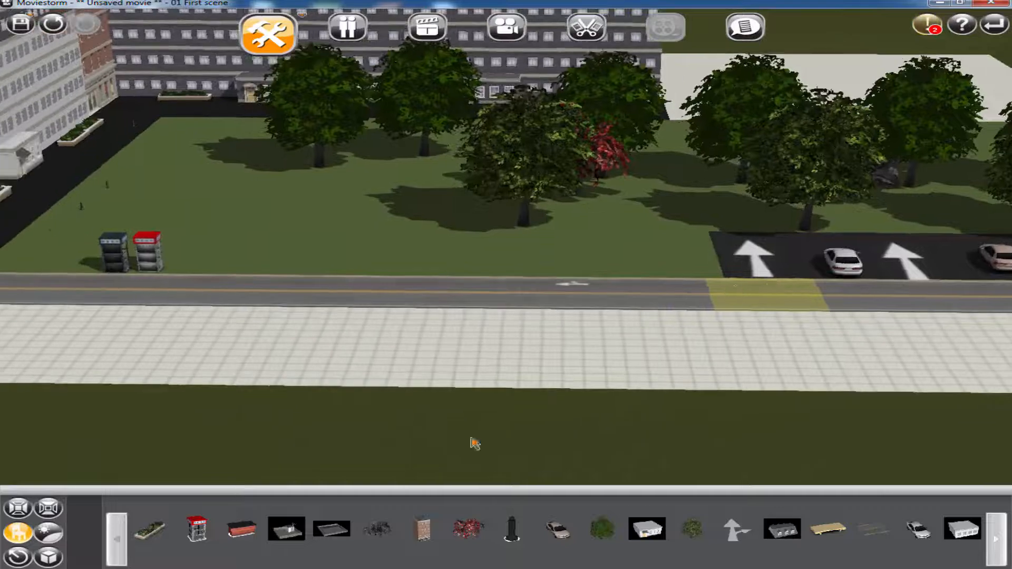
pyautogui.click(20, 533)
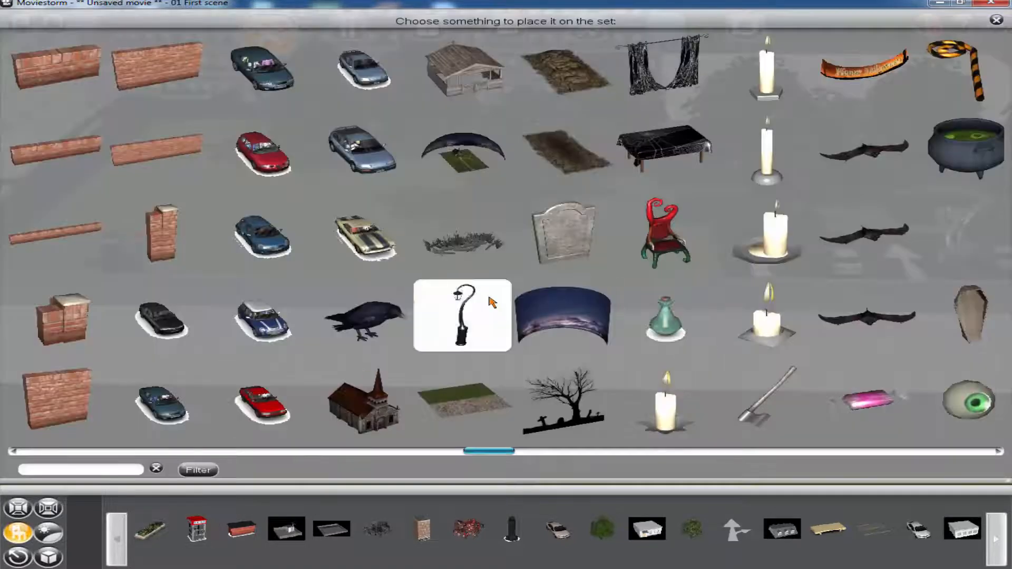
pyautogui.scroll(2, 384, 299)
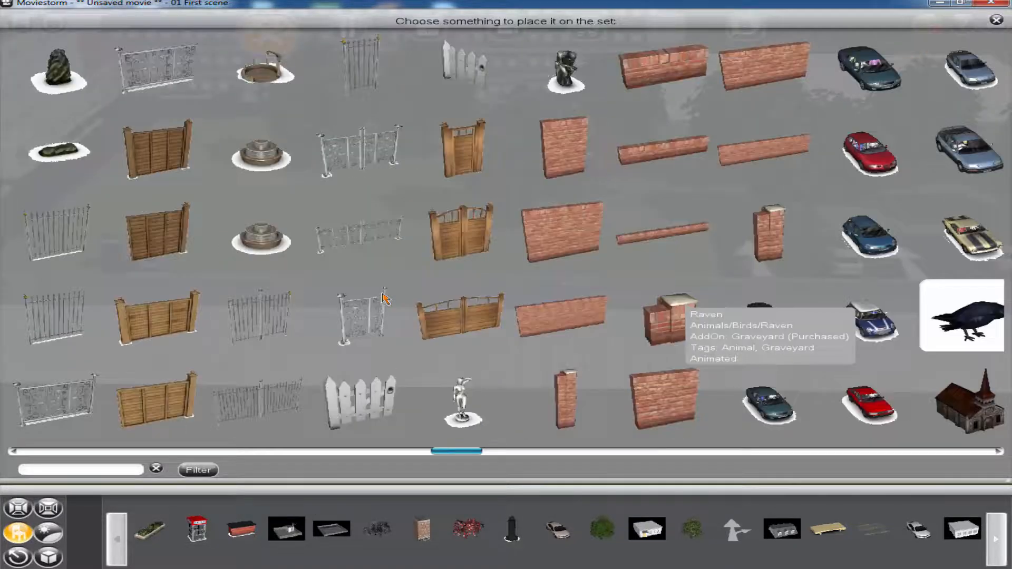
pyautogui.scroll(2, 384, 299)
pyautogui.scroll(-4, 385, 299)
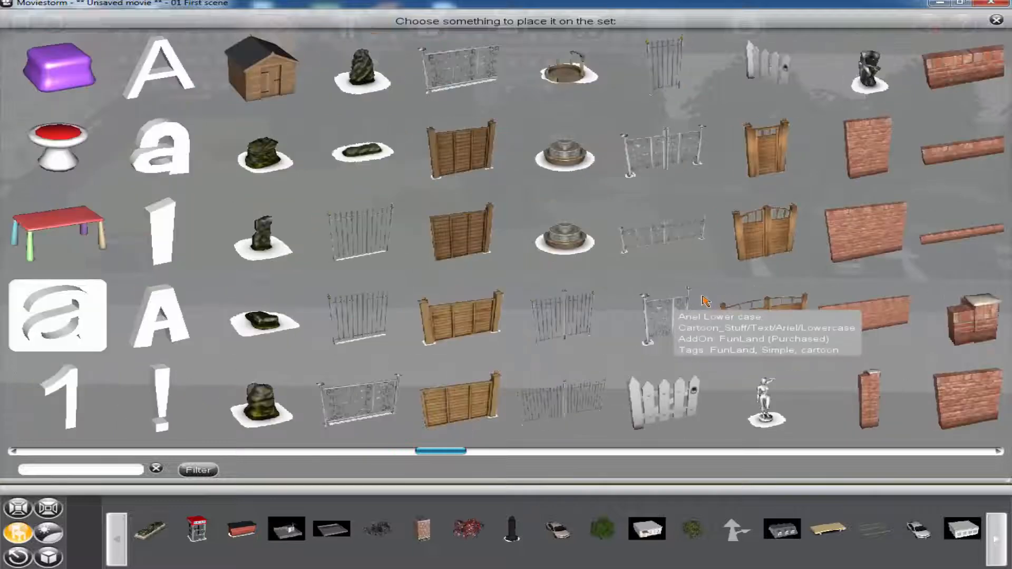
pyautogui.scroll(5, 402, 298)
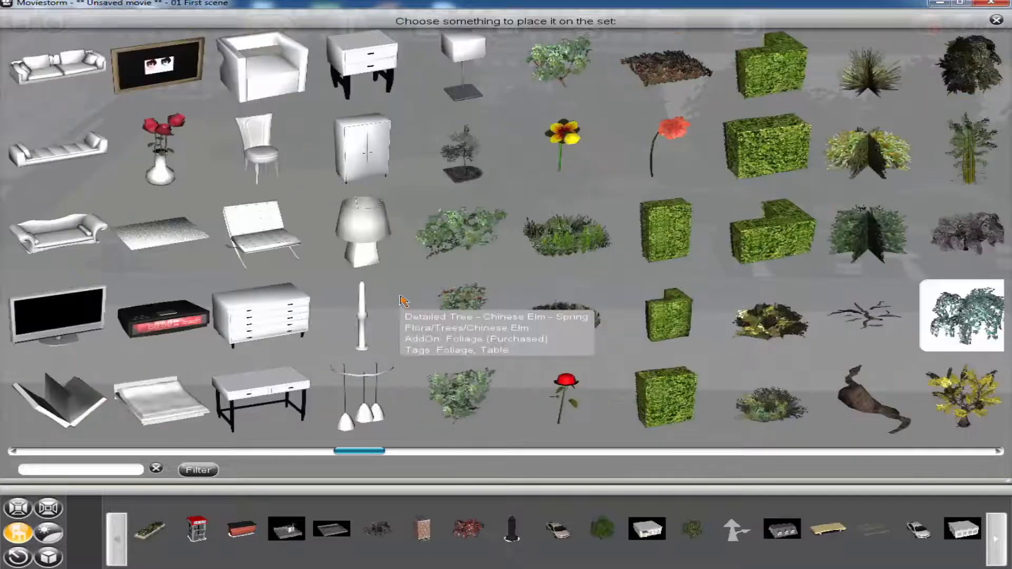
pyautogui.scroll(3, 282, 311)
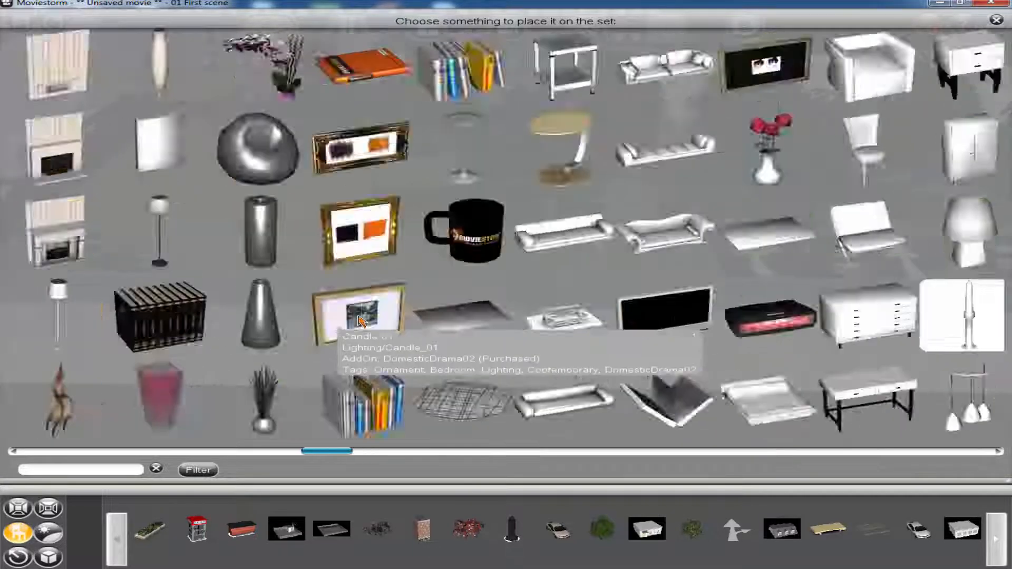
pyautogui.scroll(5, 432, 308)
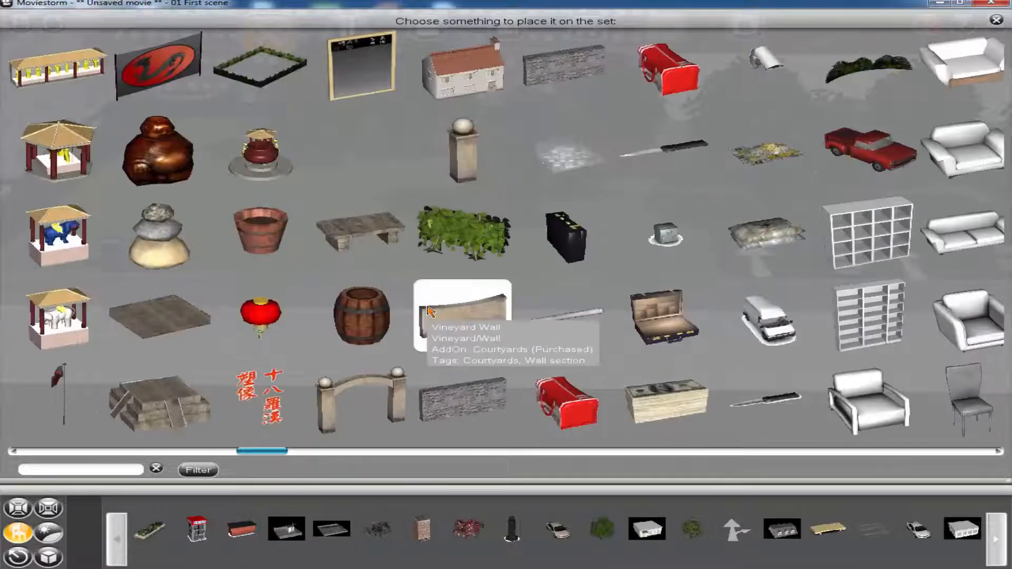
pyautogui.scroll(10, 431, 308)
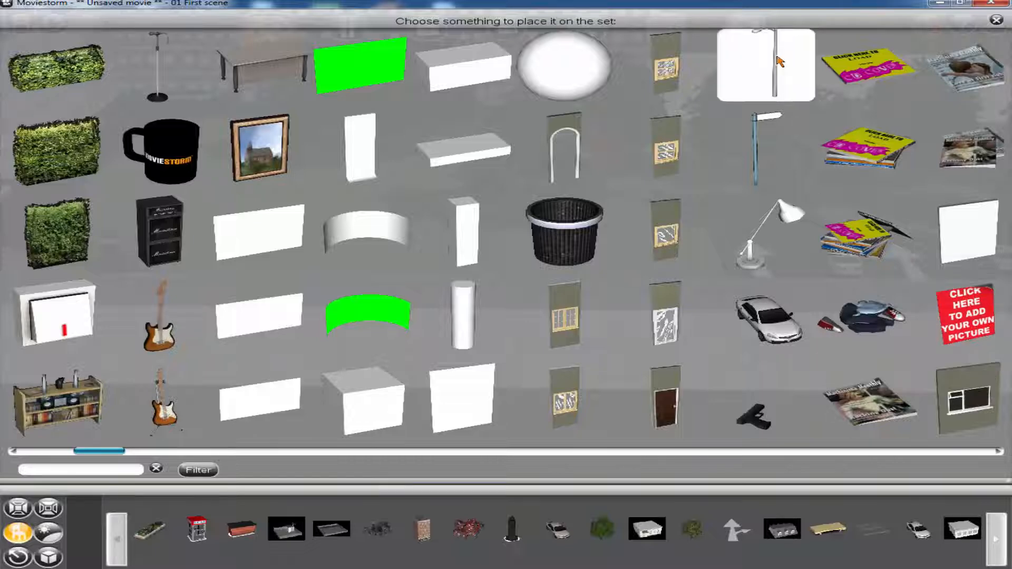
pyautogui.click(769, 63)
pyautogui.click(719, 278)
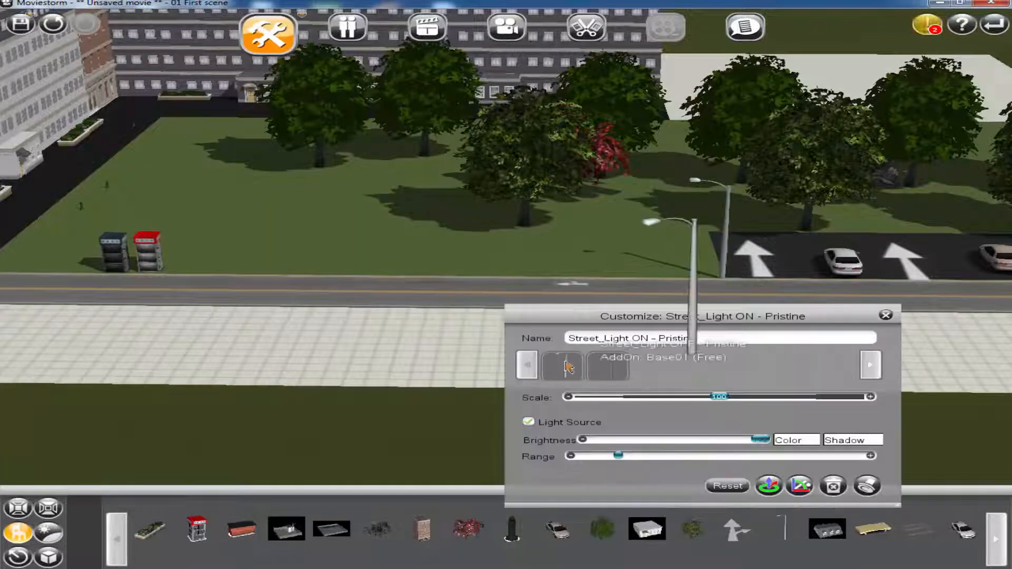
# Duplicate the street light beside the phone booths and again at the far roadside corner of the parking area
pyautogui.click(769, 486)
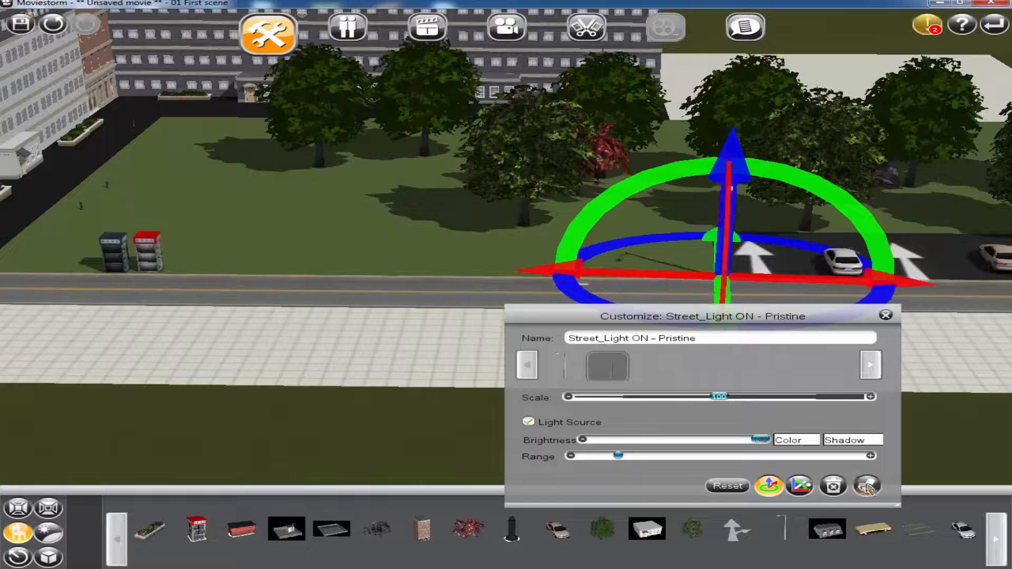
pyautogui.click(867, 485)
pyautogui.click(182, 271)
pyautogui.click(886, 315)
pyautogui.moveTo(885, 315); pyautogui.dragTo(429, 313)
pyautogui.click(265, 226)
pyautogui.click(867, 485)
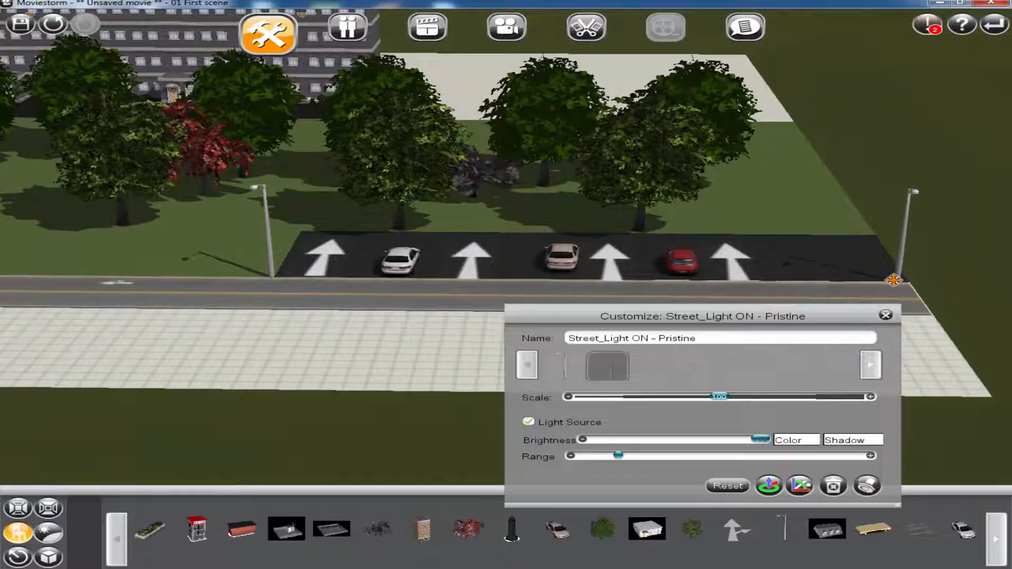
pyautogui.click(885, 316)
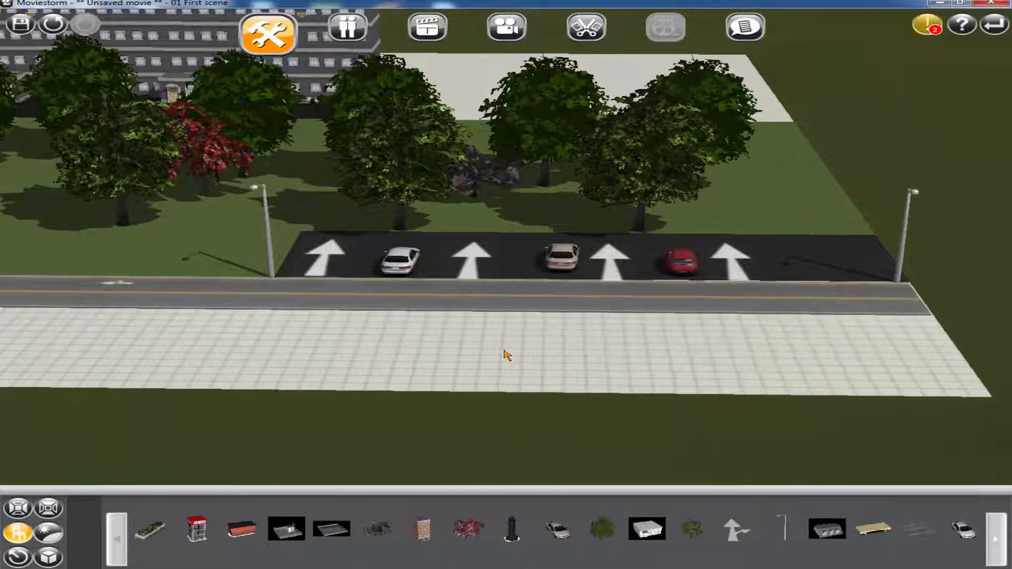
# Examine the street lights, park trees and parking area from several angles and distances
pyautogui.scroll(-5, 274, 316)
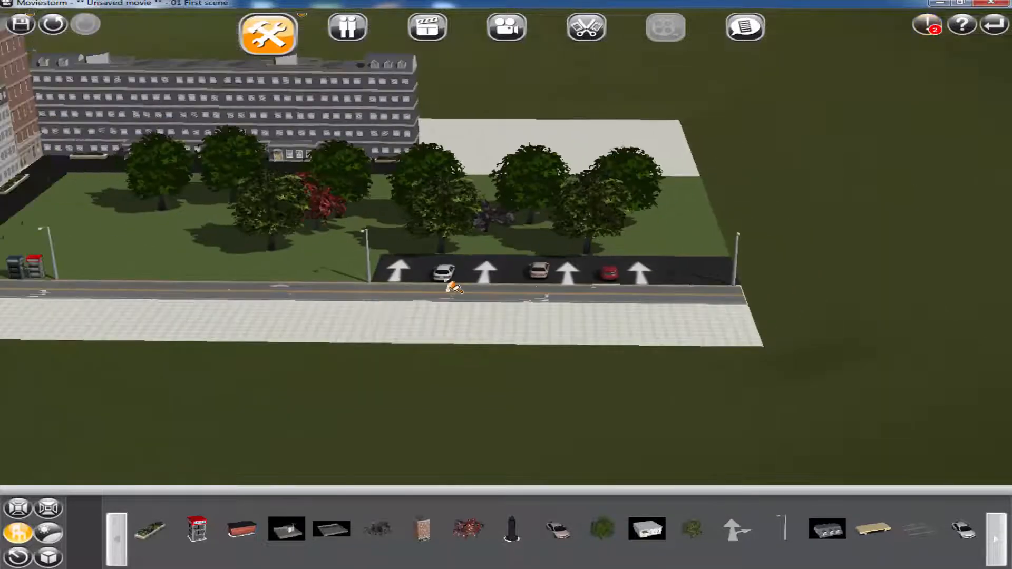
pyautogui.moveTo(447, 282); pyautogui.dragTo(241, 333, button='right')
pyautogui.moveTo(883, 137); pyautogui.dragTo(671, 211)
pyautogui.scroll(4, 671, 210)
pyautogui.moveTo(558, 287); pyautogui.dragTo(395, 291, button='right')
pyautogui.scroll(2, 467, 340)
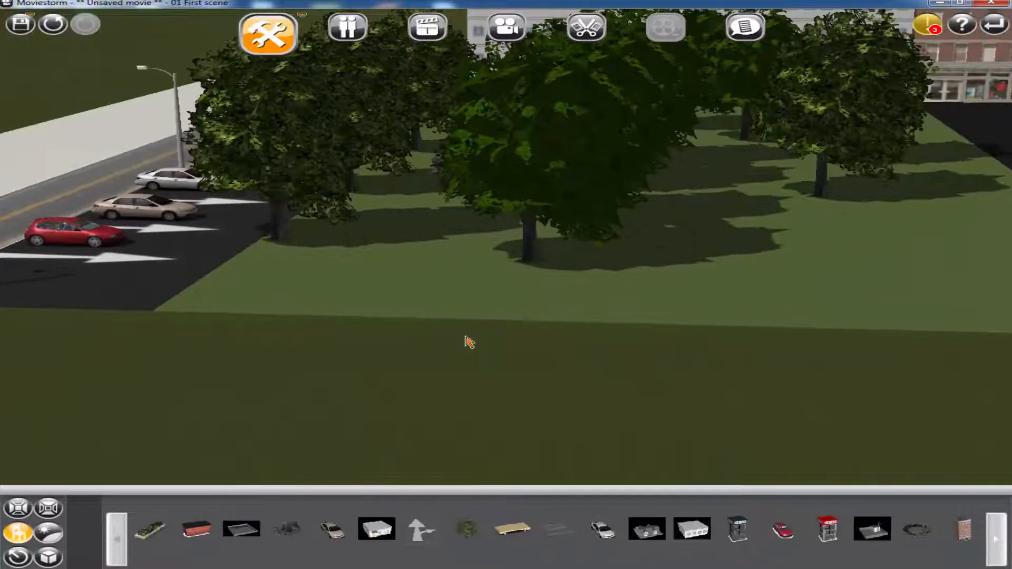
pyautogui.moveTo(430, 311); pyautogui.dragTo(624, 347)
pyautogui.moveTo(477, 368); pyautogui.dragTo(542, 369, button='right')
pyautogui.scroll(-3, 385, 316)
pyautogui.moveTo(514, 295); pyautogui.dragTo(621, 471)
pyautogui.moveTo(453, 426); pyautogui.dragTo(498, 366, button='right')
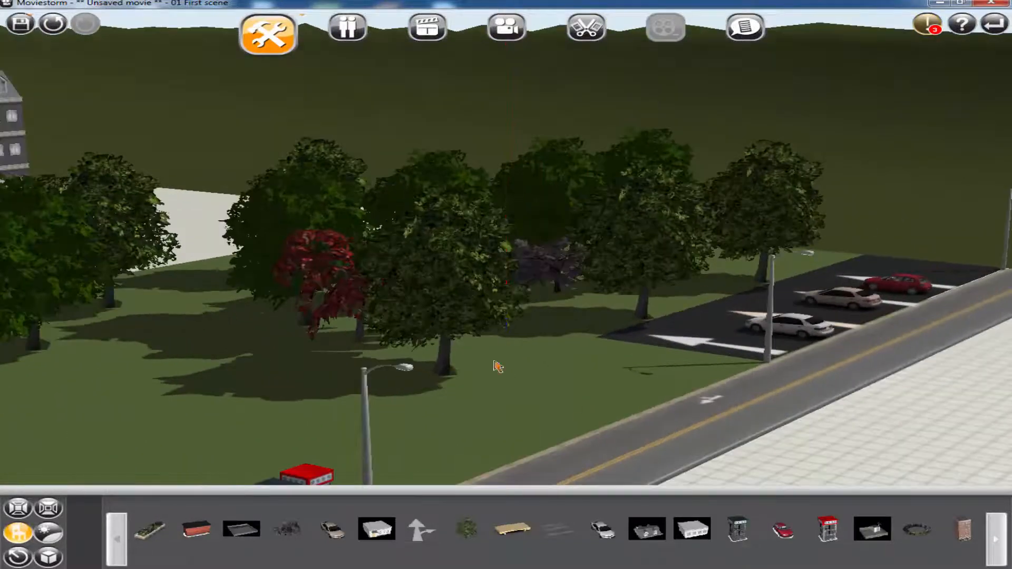
# Duplicate the Detailed Tree - Oak - Summer onto the open lawn near the phone booths
pyautogui.click(451, 313)
pyautogui.click(867, 431)
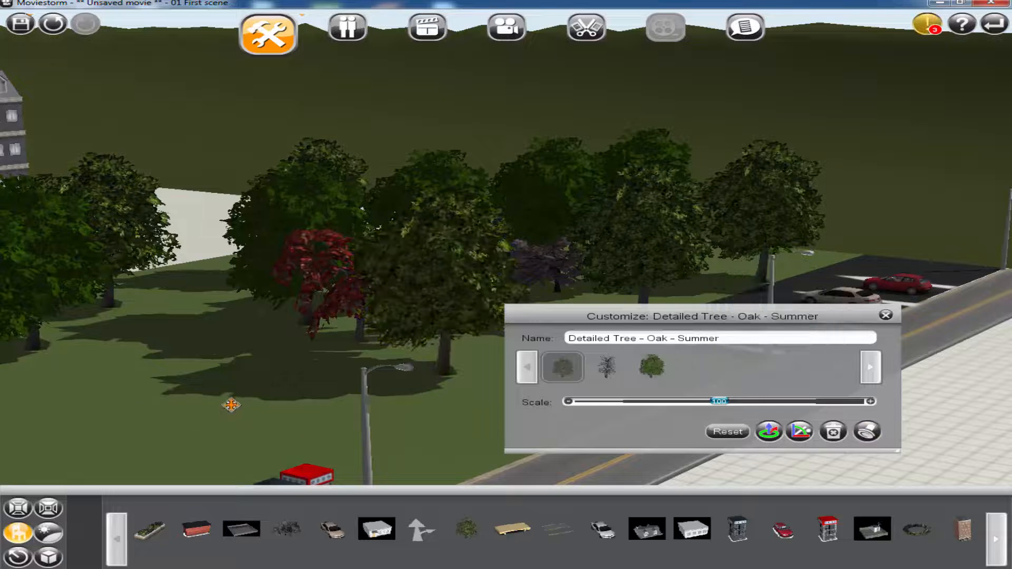
pyautogui.click(158, 415)
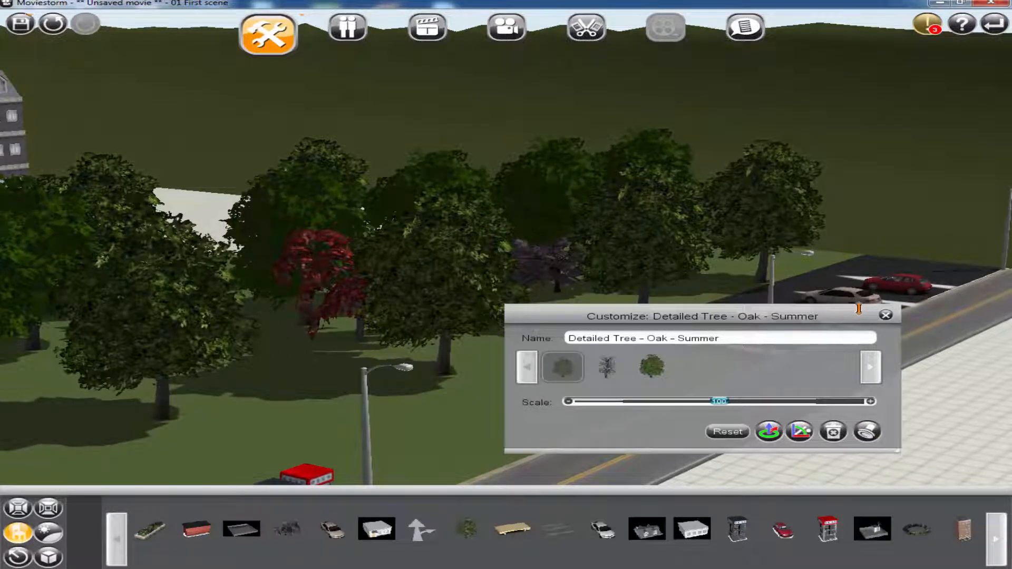
pyautogui.click(886, 315)
# Review the set from the road side and try the Night_01 sky backdrop
pyautogui.scroll(-3, 304, 368)
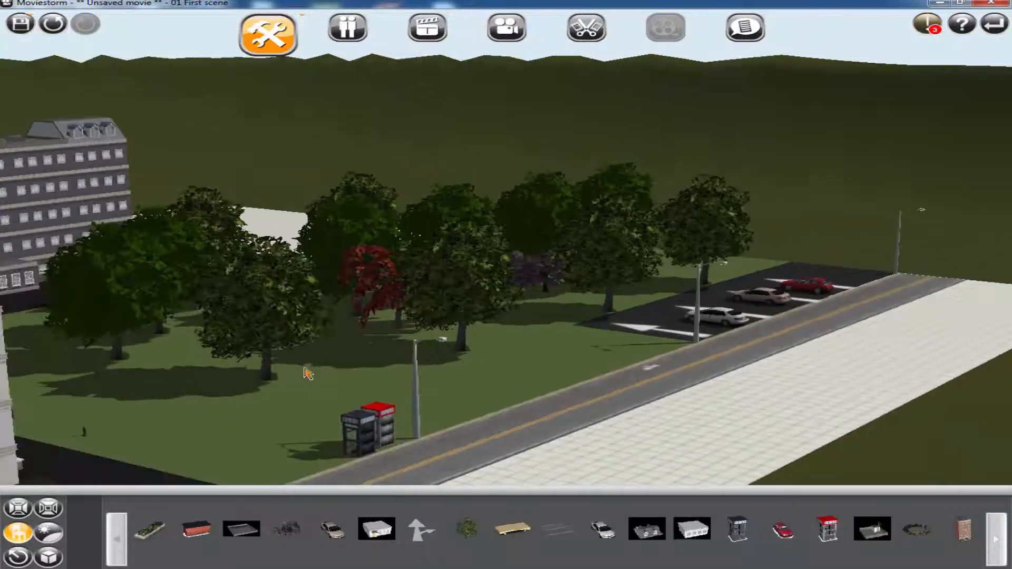
pyautogui.moveTo(503, 361); pyautogui.dragTo(324, 391, button='right')
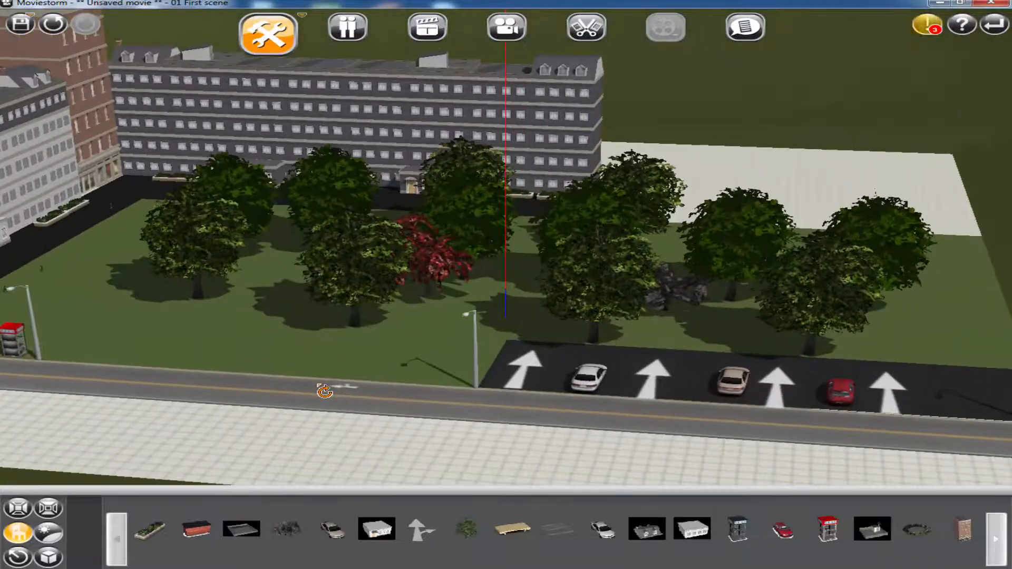
pyautogui.moveTo(327, 325); pyautogui.dragTo(520, 393)
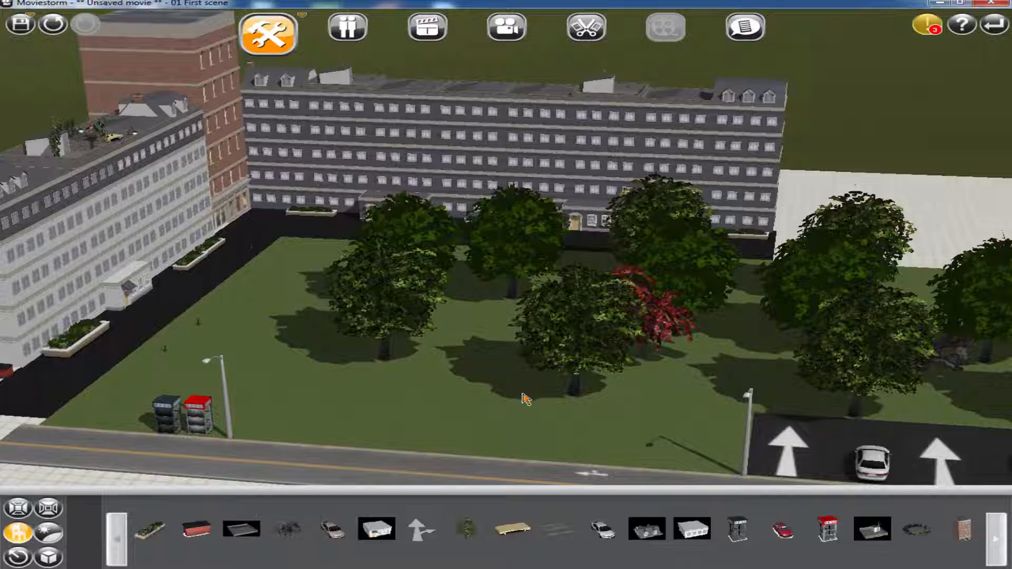
pyautogui.moveTo(565, 416)
pyautogui.mouseDown(button='right')
pyautogui.moveTo(601, 409)
pyautogui.moveTo(569, 401)
pyautogui.mouseUp(button='right')
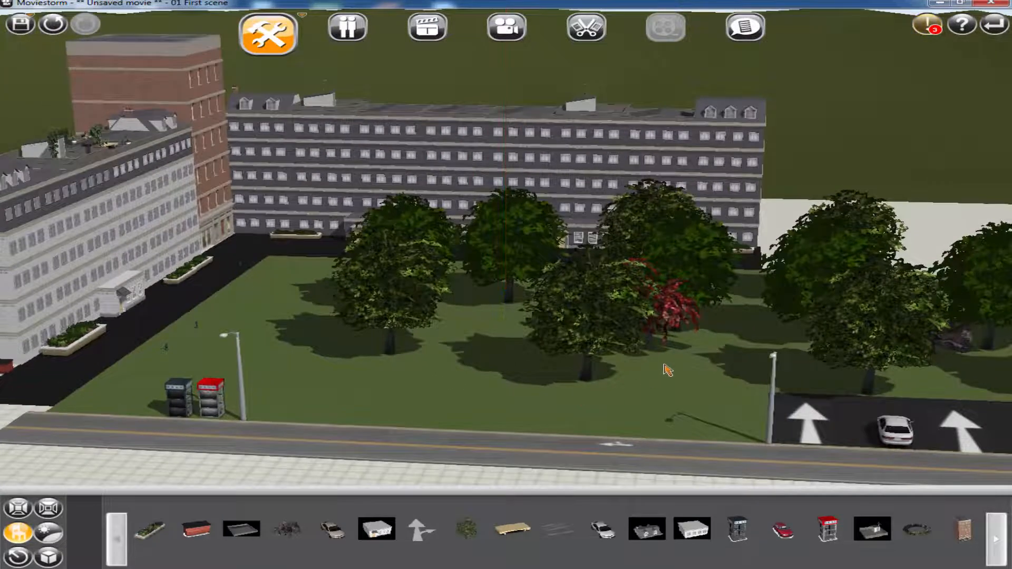
pyautogui.scroll(-5, 688, 358)
pyautogui.moveTo(684, 350); pyautogui.dragTo(601, 320)
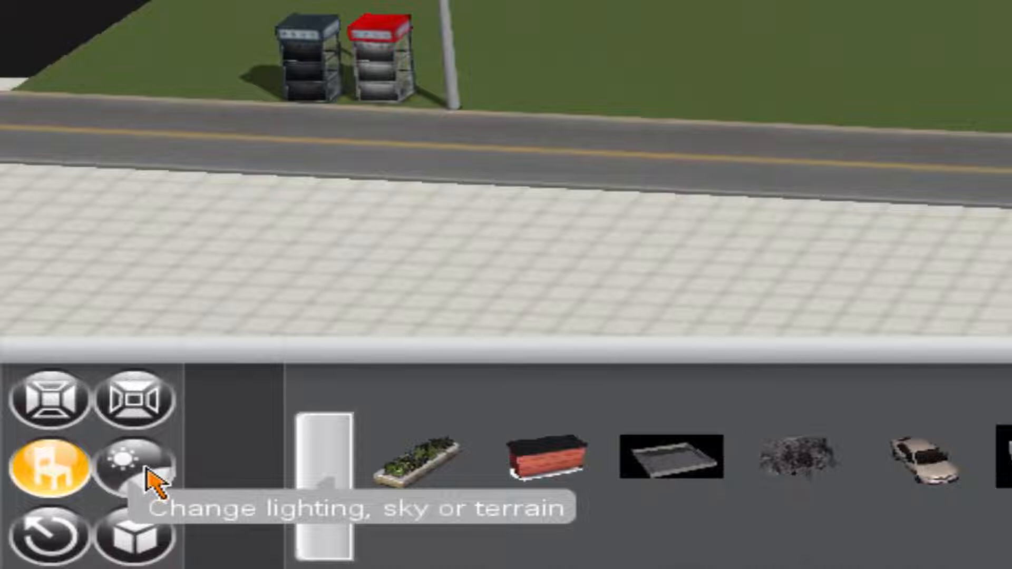
pyautogui.click(149, 471)
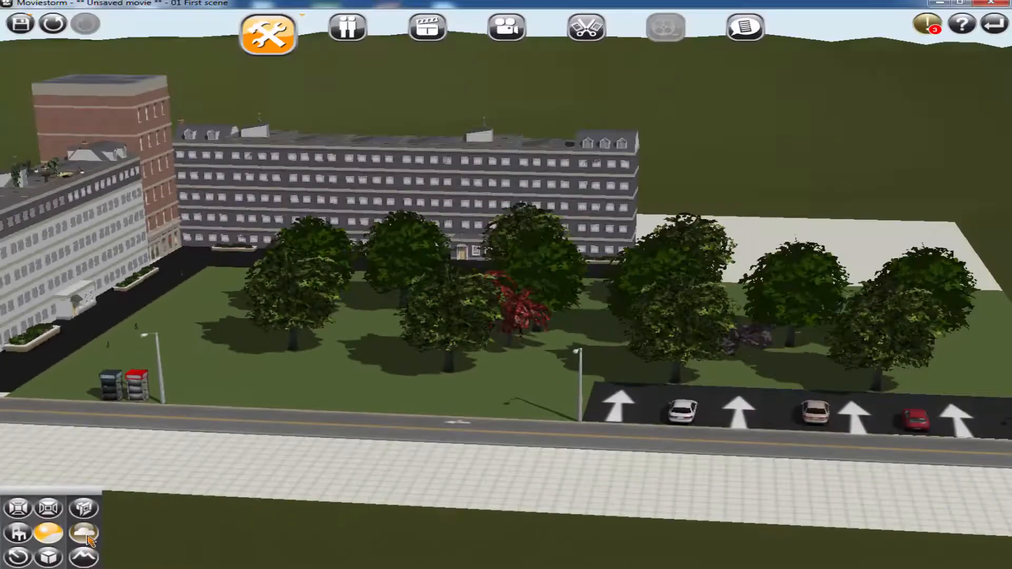
pyautogui.click(138, 516)
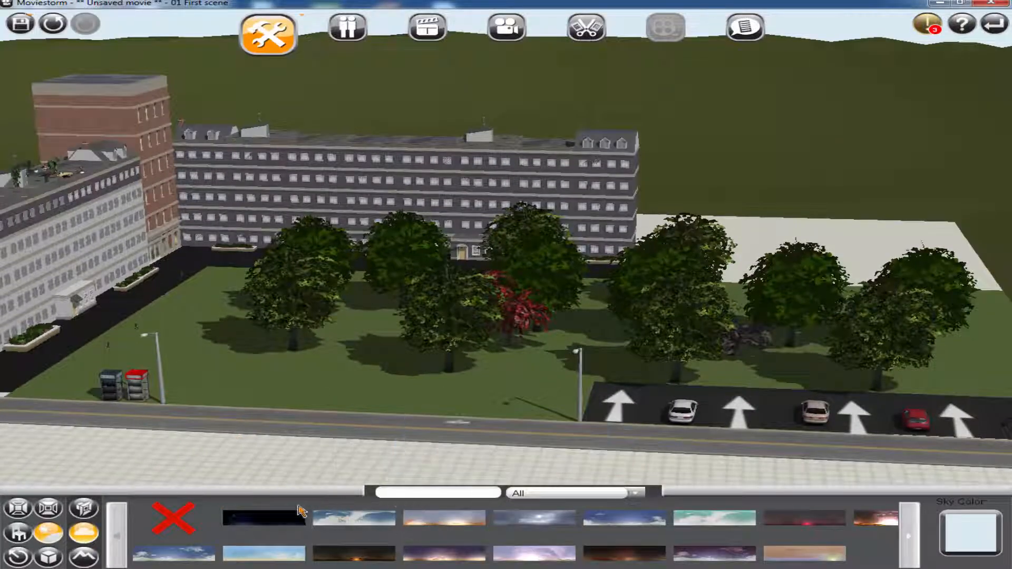
pyautogui.click(266, 521)
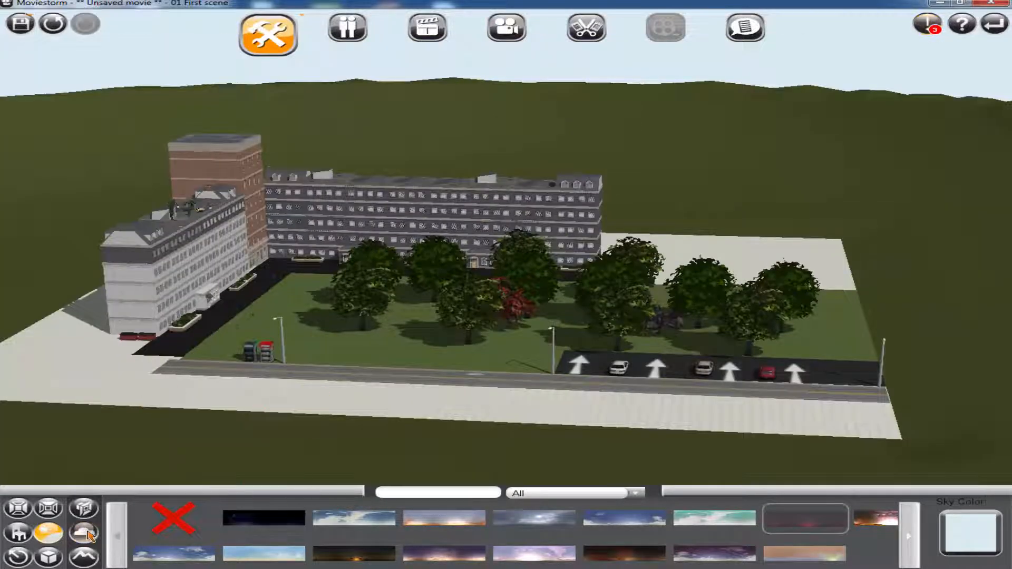
# Lower the global lighting intensity to about half to darken the whole set
pyautogui.click(86, 508)
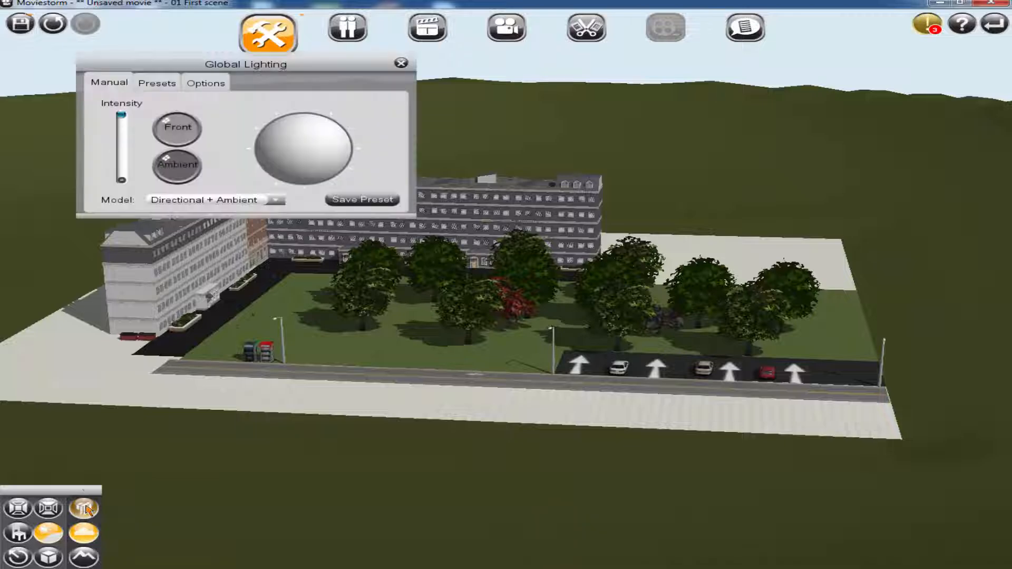
pyautogui.moveTo(123, 117); pyautogui.dragTo(123, 157)
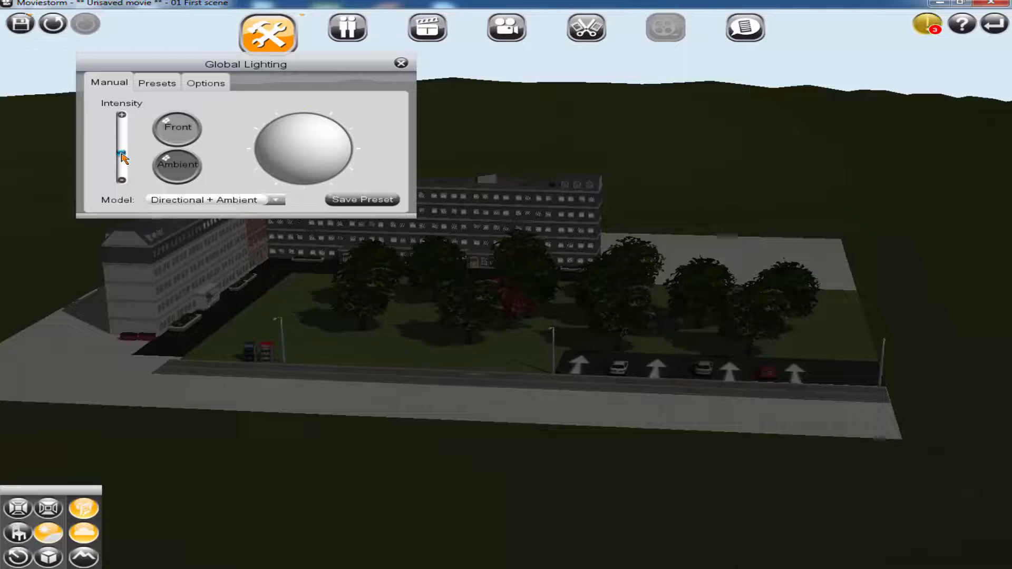
pyautogui.moveTo(123, 158)
pyautogui.mouseDown()
pyautogui.moveTo(130, 144)
pyautogui.moveTo(130, 154)
pyautogui.mouseUp()
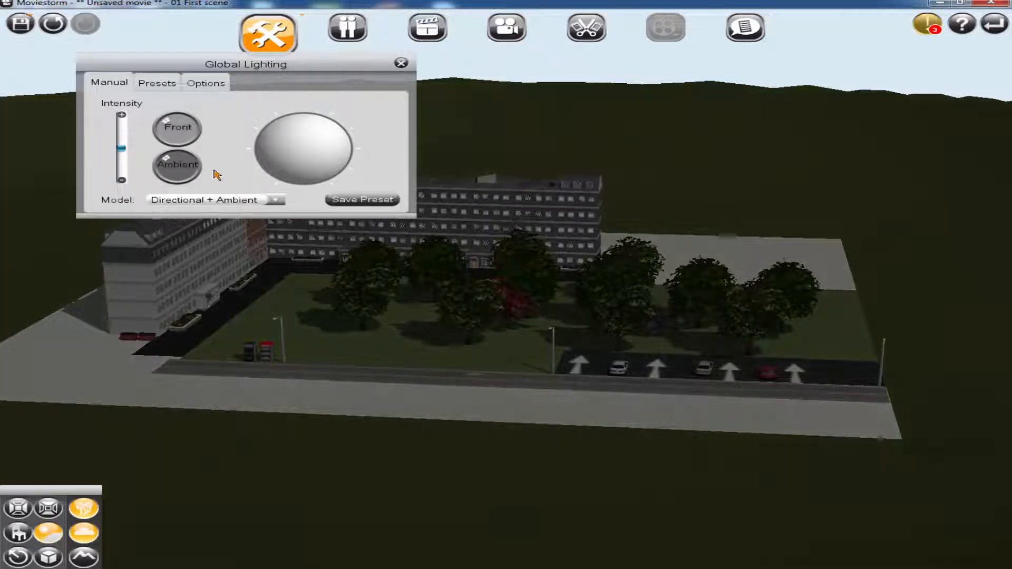
# Set the ambient colour of the global lighting to black
pyautogui.click(191, 167)
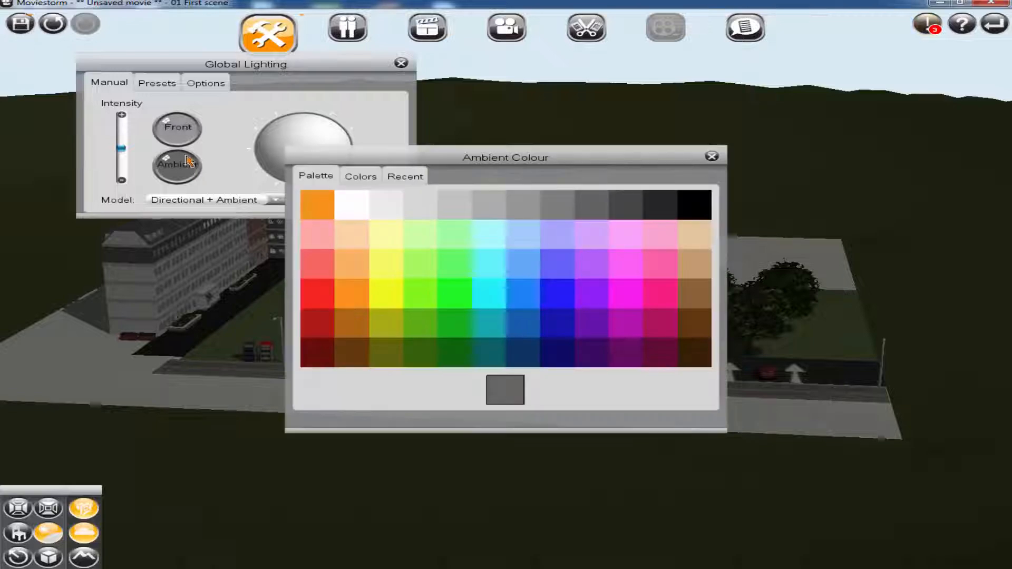
pyautogui.click(694, 207)
pyautogui.click(712, 157)
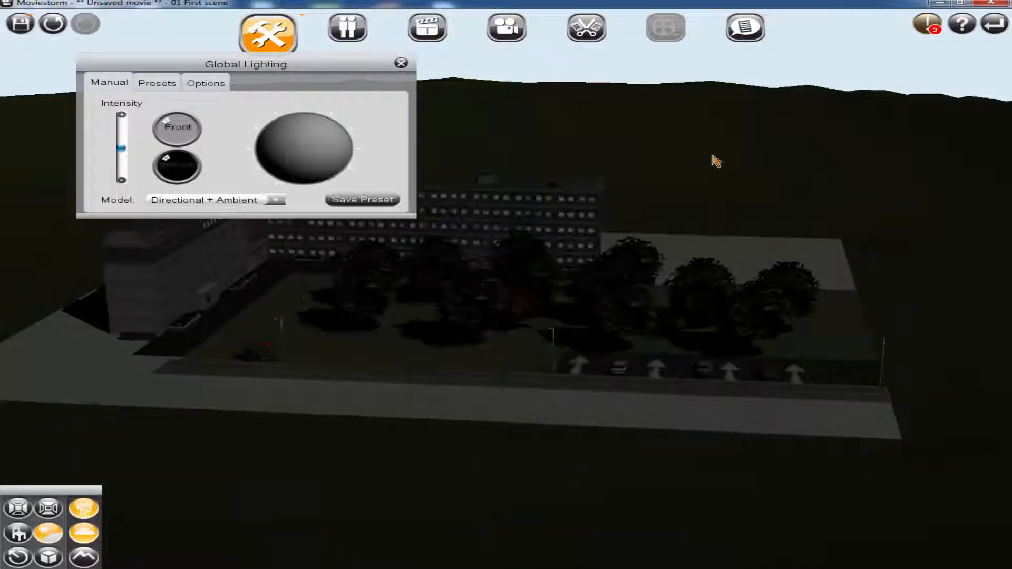
# Reduce the global lighting intensity slightly further and close the lighting settings
pyautogui.click(170, 142)
pyautogui.moveTo(122, 152); pyautogui.dragTo(123, 155)
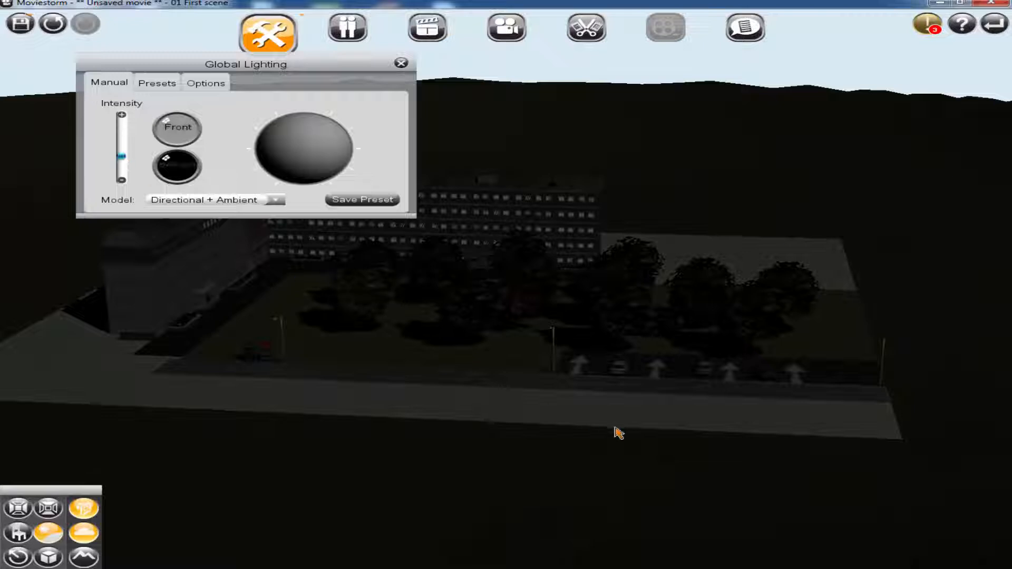
pyautogui.scroll(3, 627, 429)
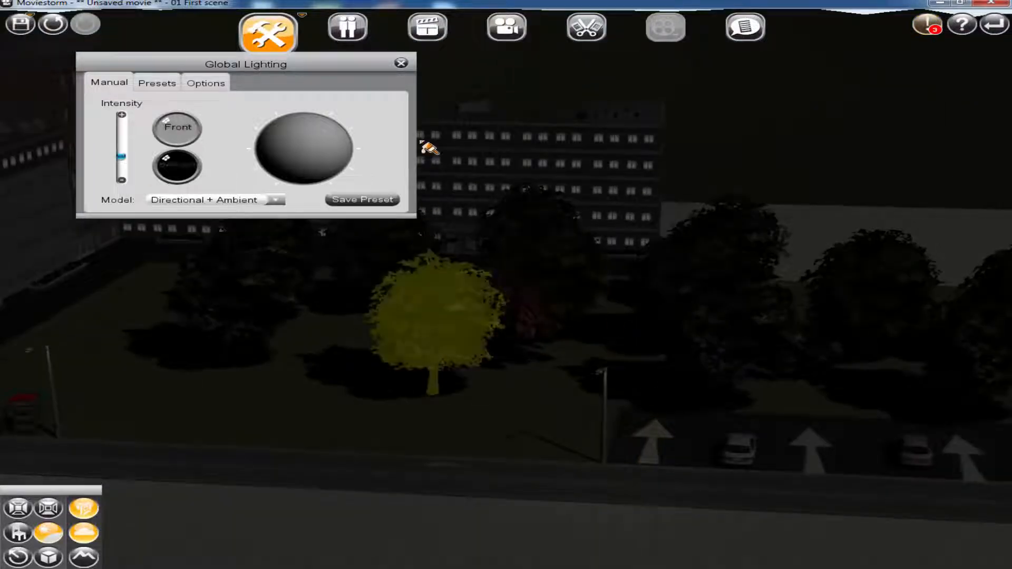
pyautogui.click(401, 63)
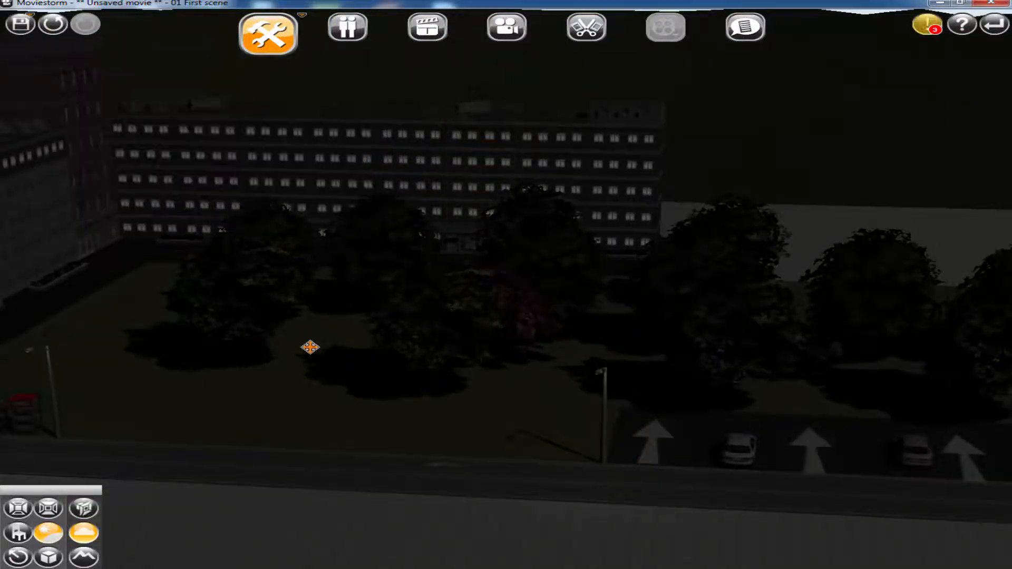
# Increase the light range of the street light beside the phone boxes
pyautogui.moveTo(310, 347); pyautogui.dragTo(481, 341)
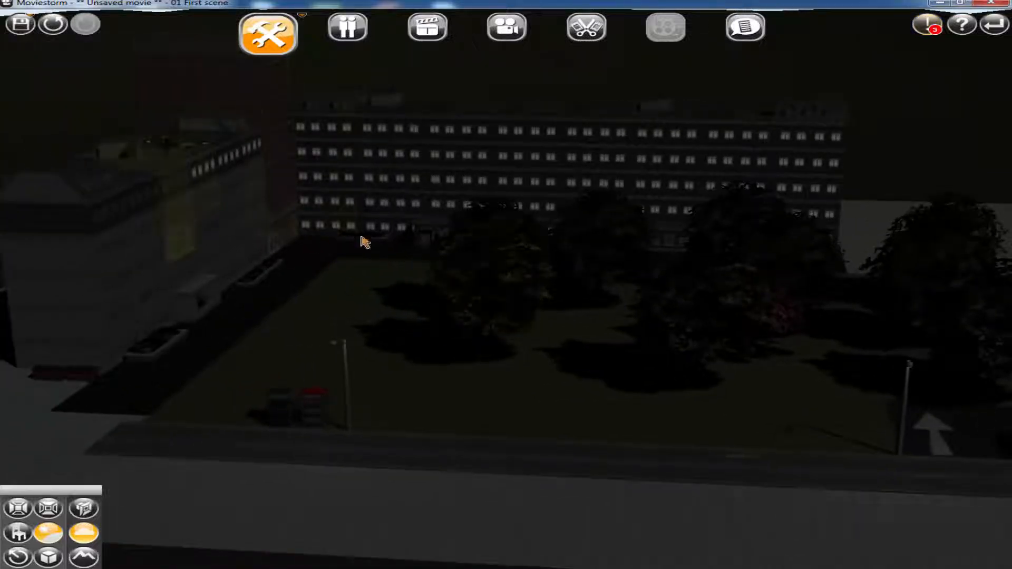
pyautogui.moveTo(418, 231)
pyautogui.mouseDown(button='right')
pyautogui.moveTo(345, 246)
pyautogui.moveTo(195, 248)
pyautogui.moveTo(432, 228)
pyautogui.mouseUp(button='right')
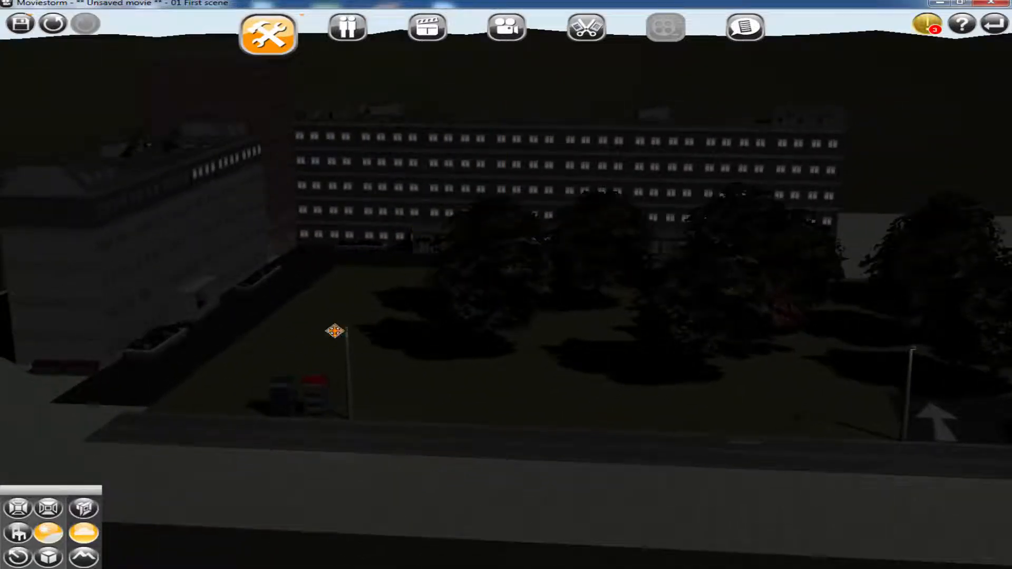
pyautogui.doubleClick(335, 329)
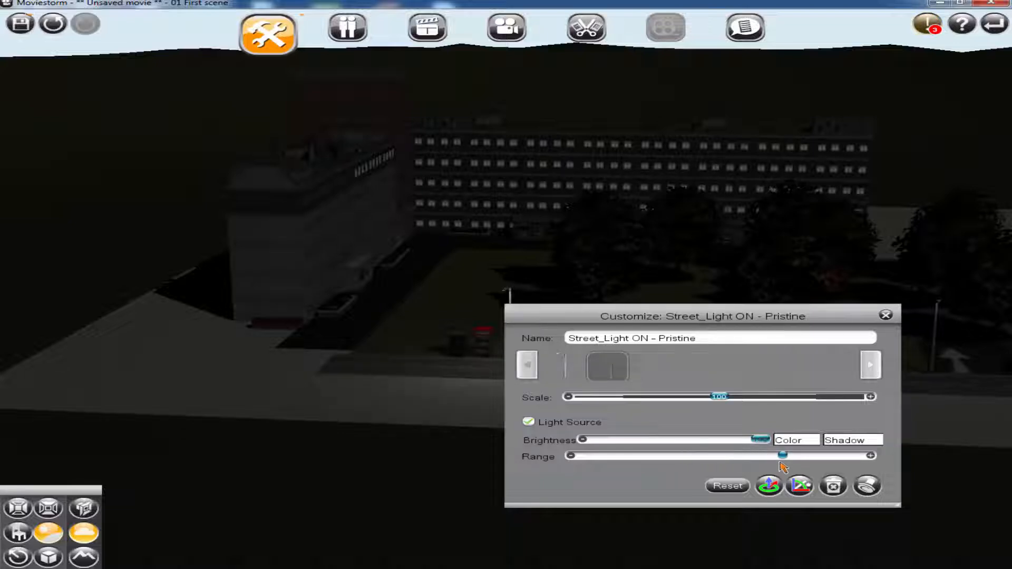
pyautogui.click(887, 316)
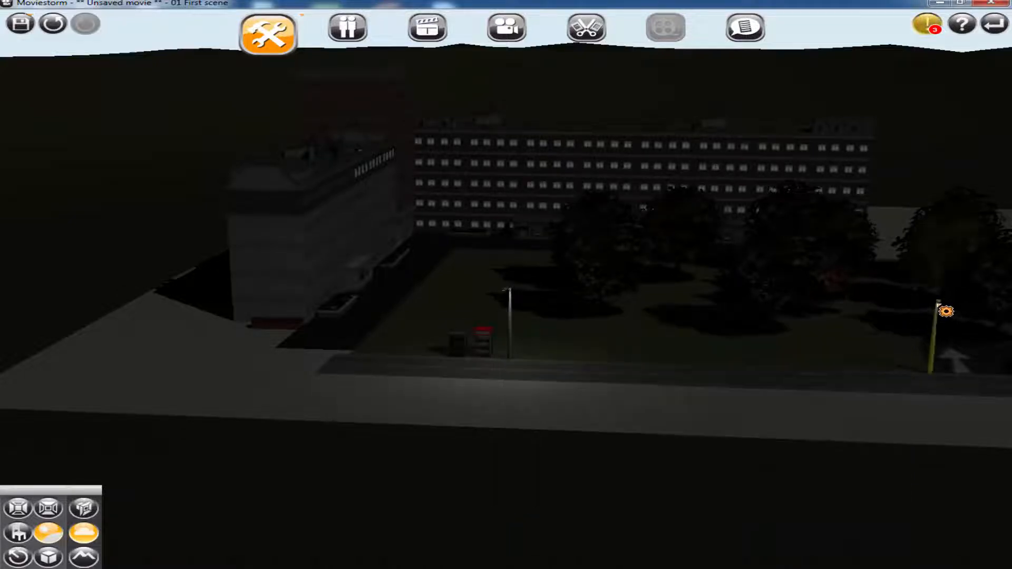
# Increase the light range of the street light at the near corner of the parking area, beside the first arrow
pyautogui.click(933, 298)
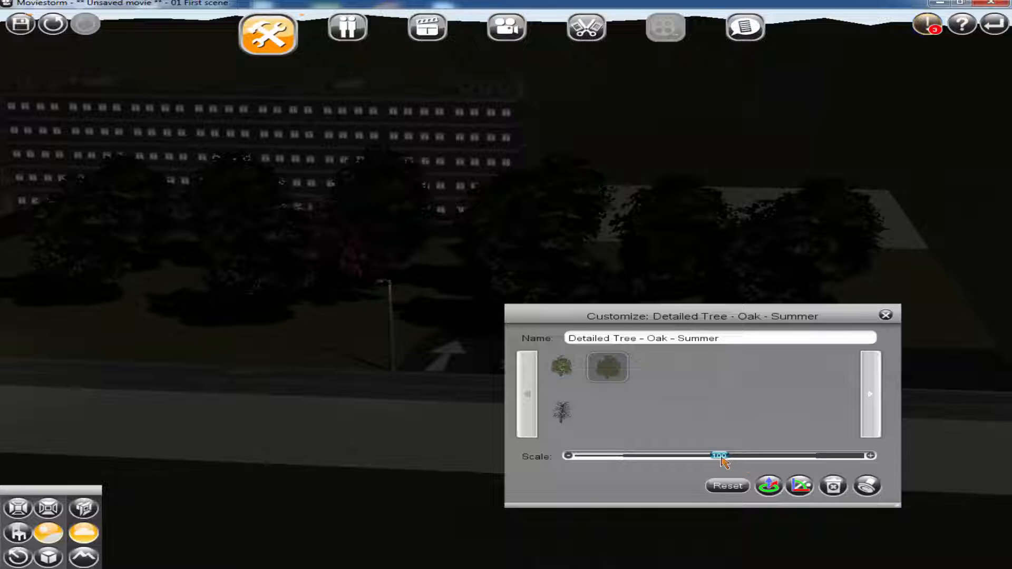
pyautogui.click(395, 348)
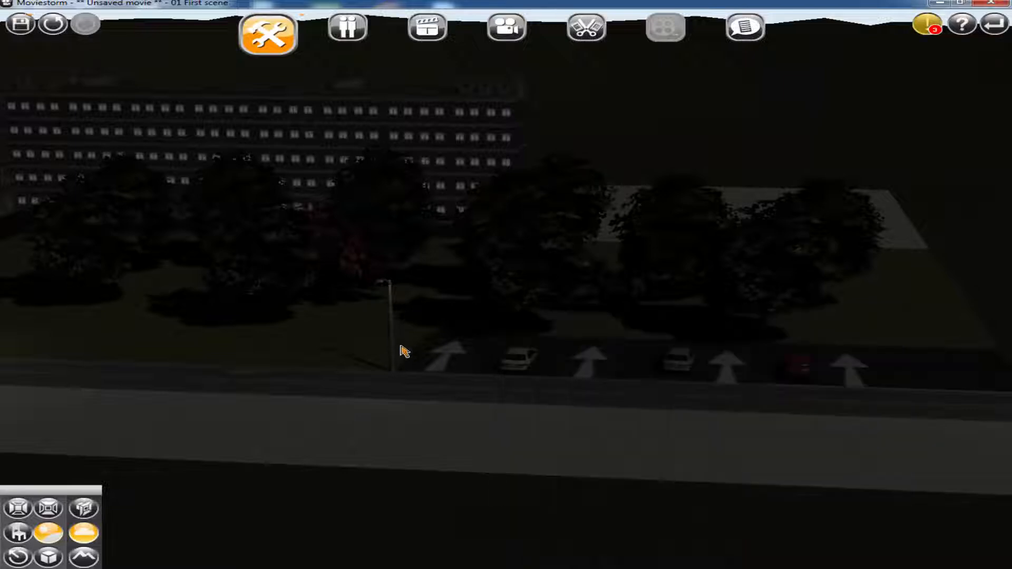
pyautogui.click(386, 337)
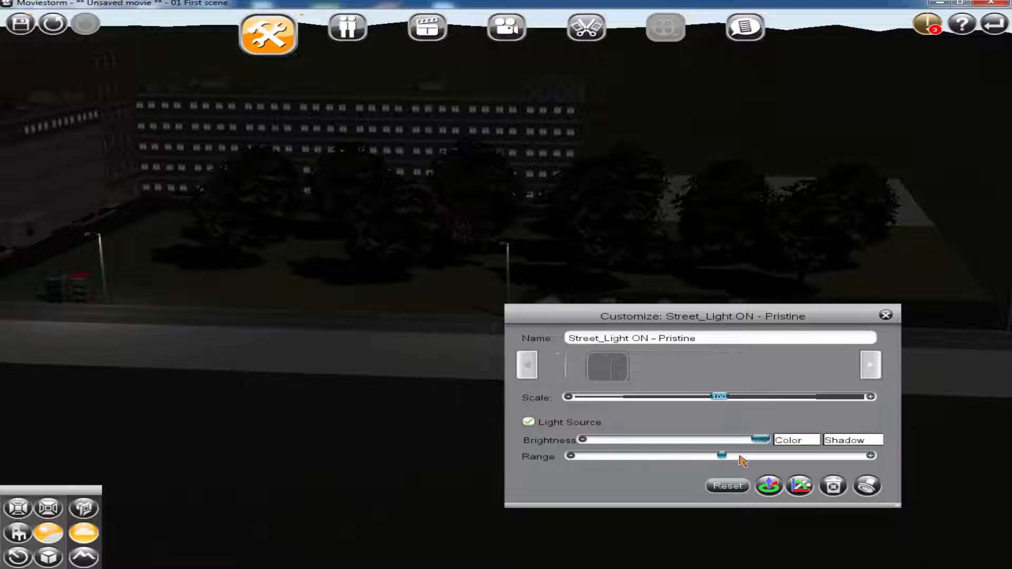
pyautogui.moveTo(739, 456); pyautogui.dragTo(814, 457)
pyautogui.moveTo(816, 458)
pyautogui.mouseDown()
pyautogui.moveTo(876, 461)
pyautogui.moveTo(832, 469)
pyautogui.mouseUp()
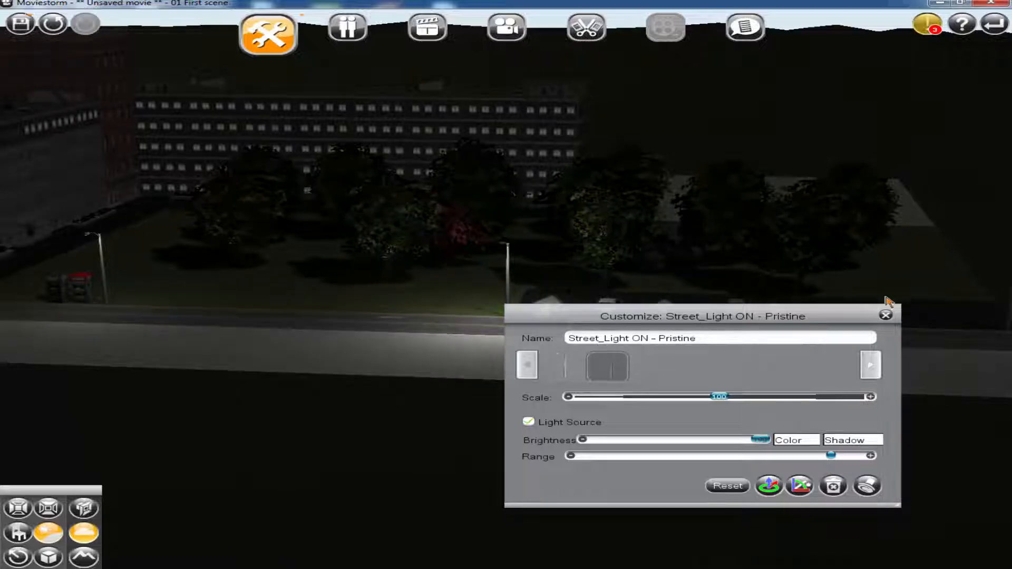
pyautogui.click(889, 318)
# Increase the light range of the street light at the far end of the parking area
pyautogui.moveTo(859, 320); pyautogui.dragTo(734, 330)
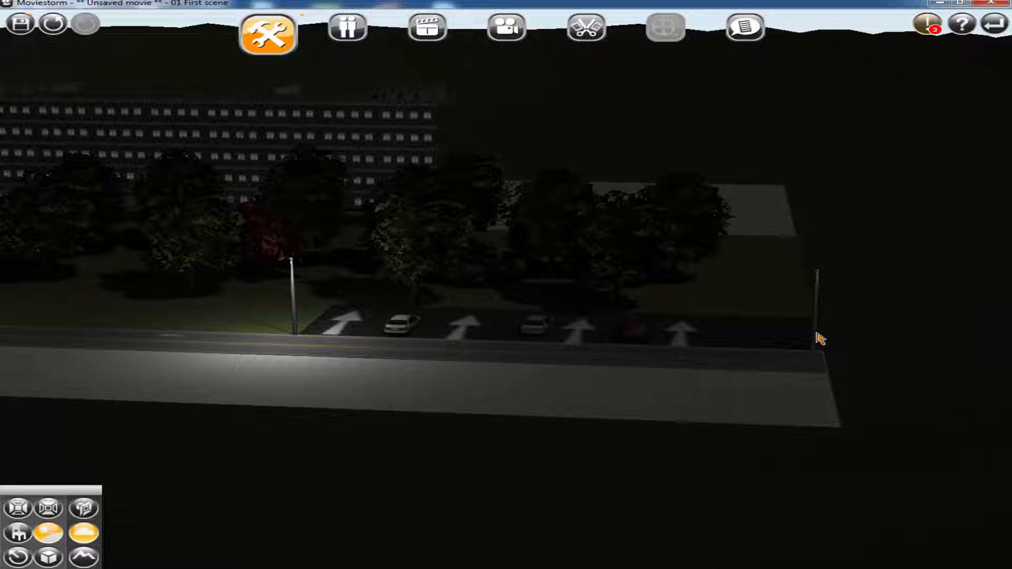
pyautogui.doubleClick(814, 332)
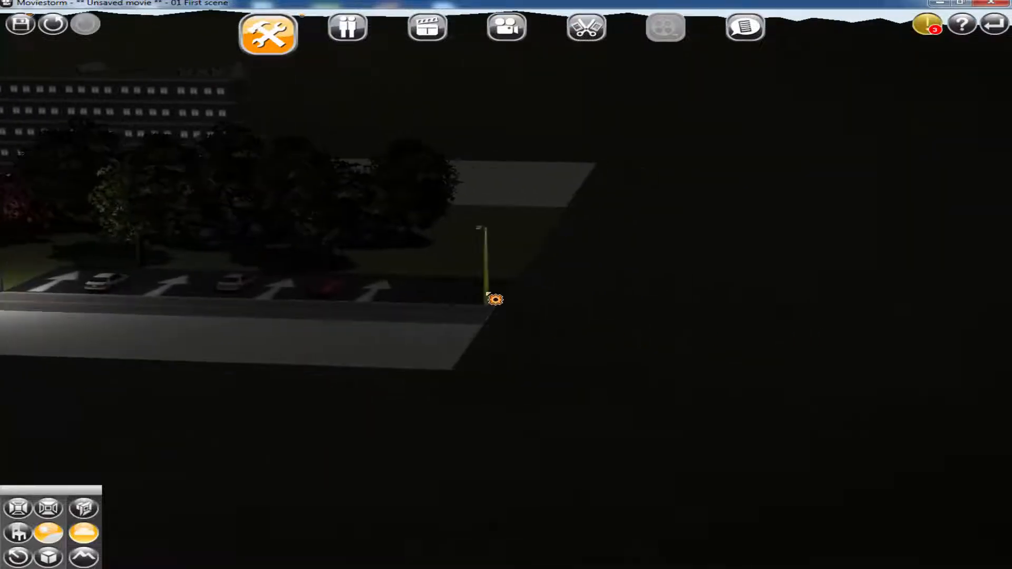
pyautogui.doubleClick(493, 297)
pyautogui.moveTo(618, 456); pyautogui.dragTo(841, 456)
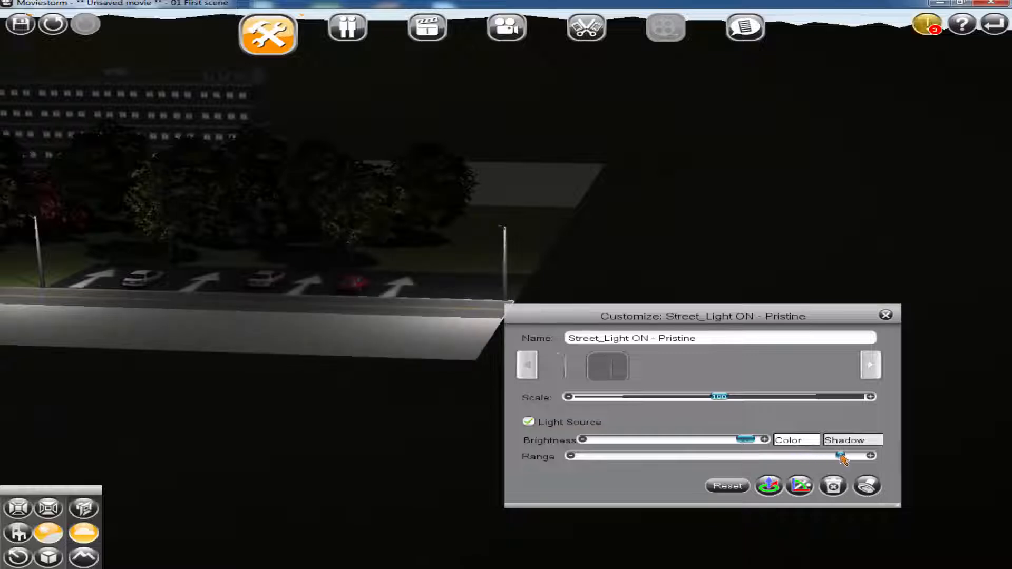
pyautogui.click(885, 315)
# Place a bedside table lamp from the prop library at the entrance of the side apartment building
pyautogui.moveTo(199, 334); pyautogui.dragTo(467, 330)
pyautogui.moveTo(318, 302); pyautogui.dragTo(592, 329)
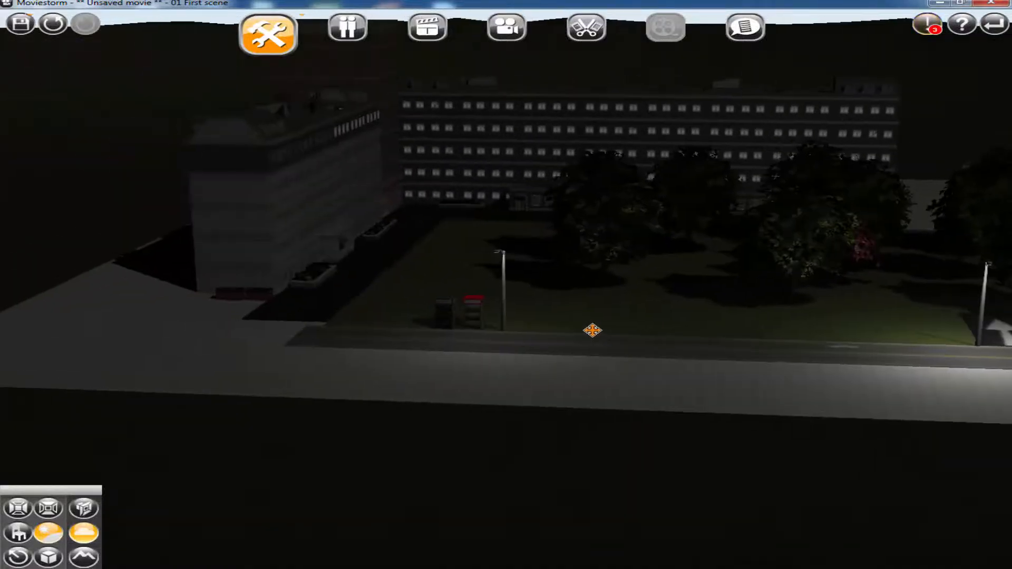
pyautogui.scroll(2, 567, 395)
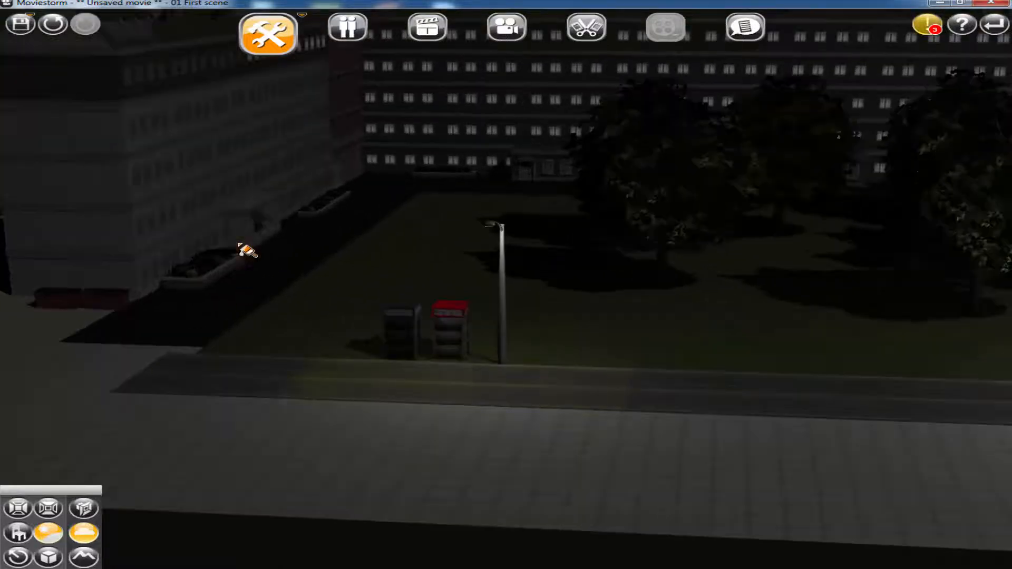
pyautogui.click(21, 534)
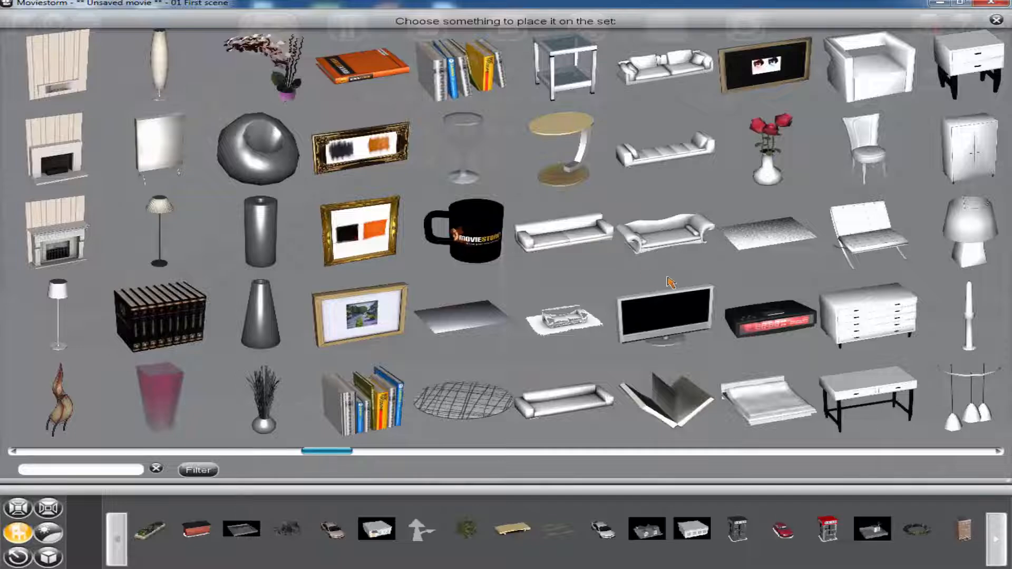
pyautogui.scroll(-6, 653, 287)
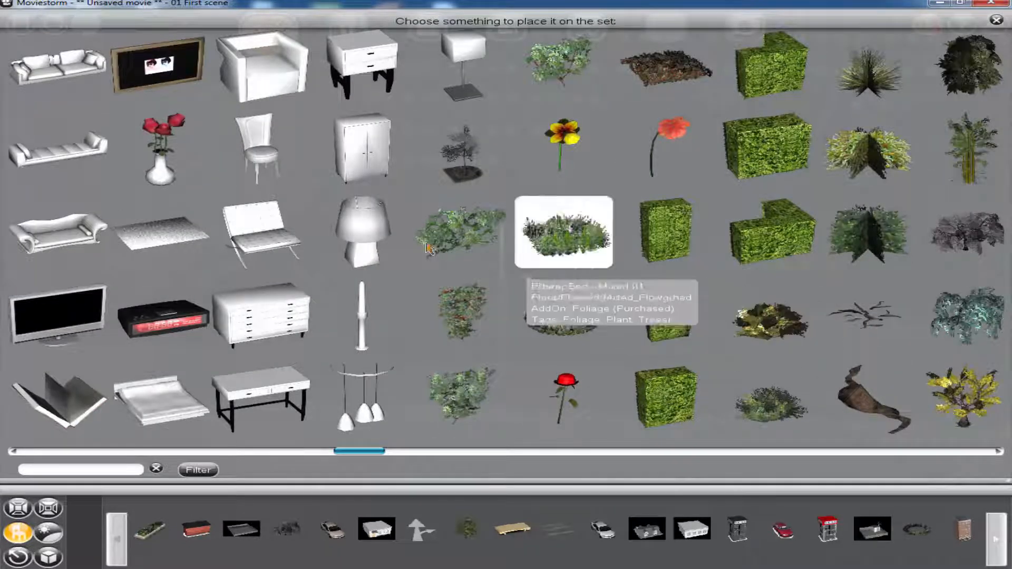
pyautogui.click(365, 231)
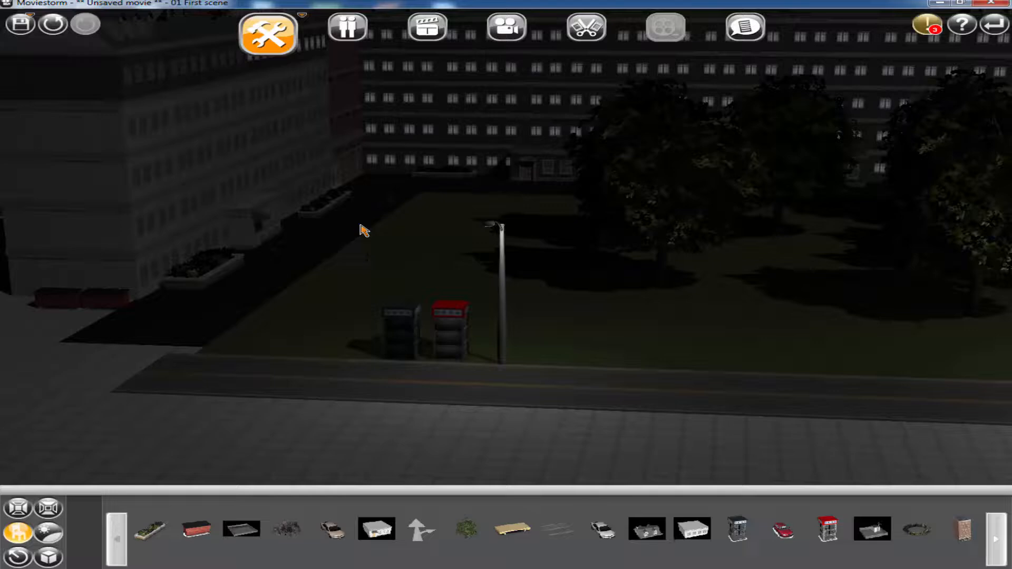
pyautogui.click(259, 219)
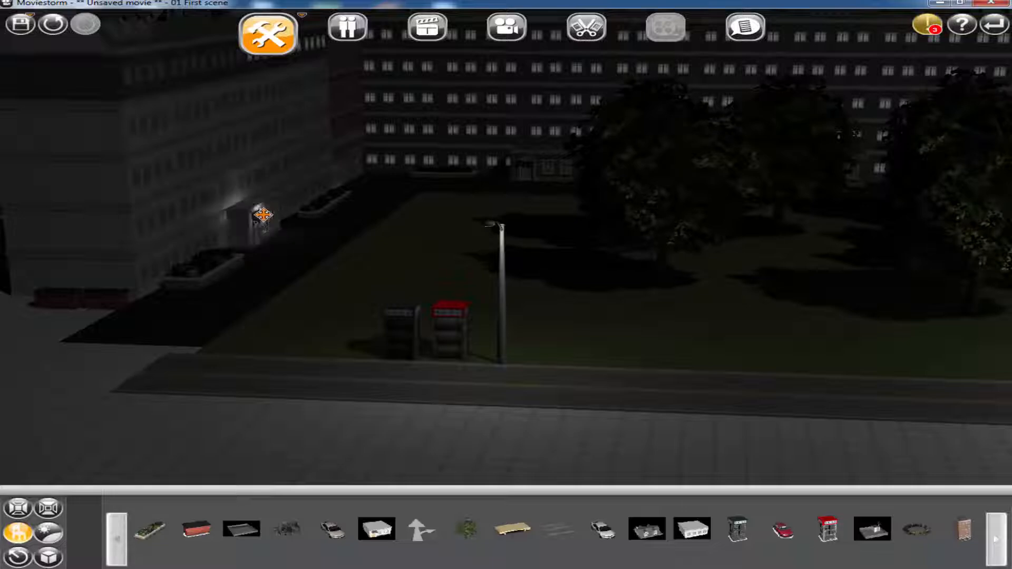
# Set the entrance lamp's scale to 77 and increase its light range to just over half
pyautogui.click(262, 215)
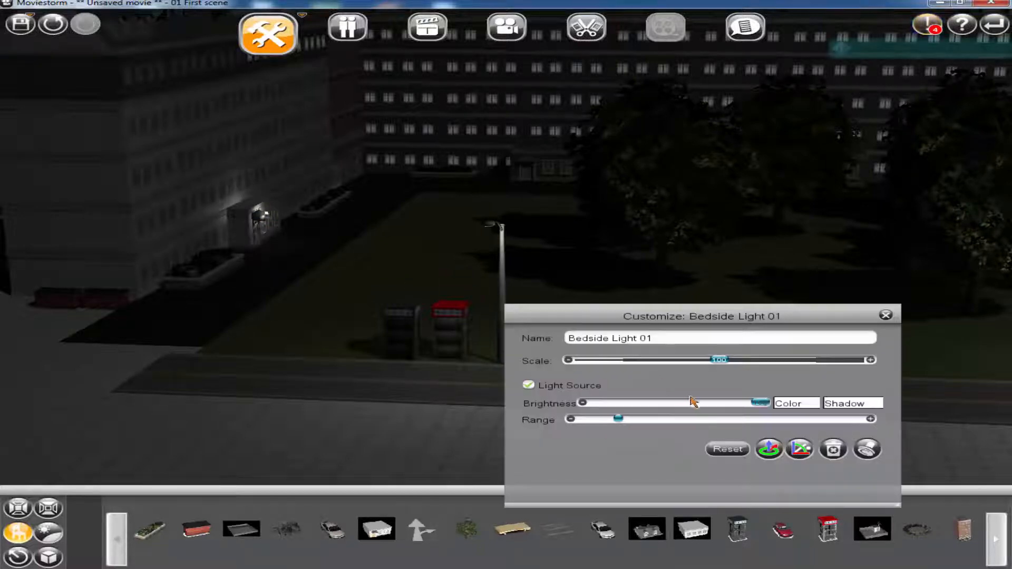
pyautogui.moveTo(731, 363); pyautogui.dragTo(704, 371)
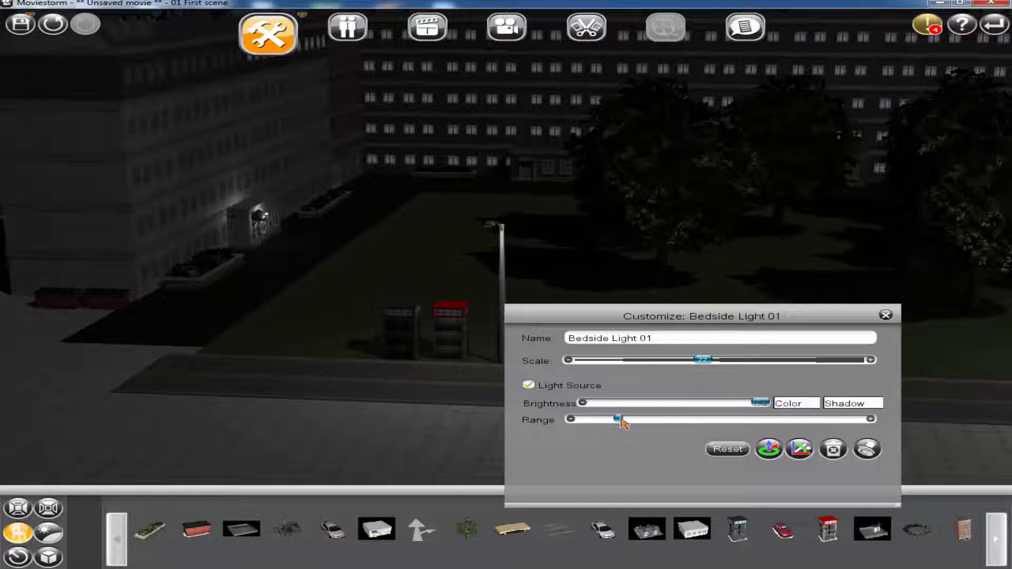
pyautogui.moveTo(622, 421); pyautogui.dragTo(746, 426)
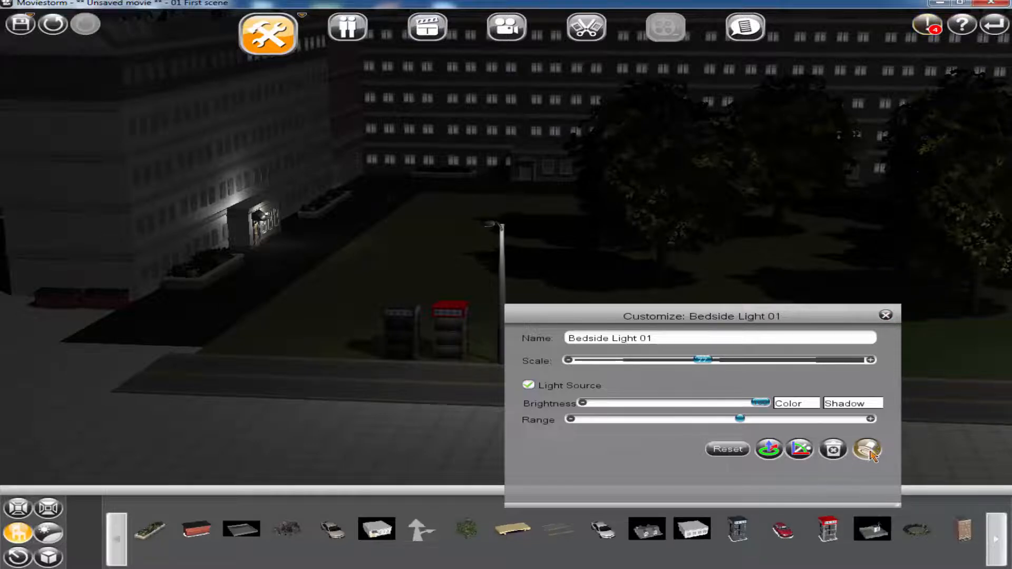
# Place a copy of the entrance lamp at the doorway of the long rear building
pyautogui.moveTo(360, 192); pyautogui.dragTo(526, 156)
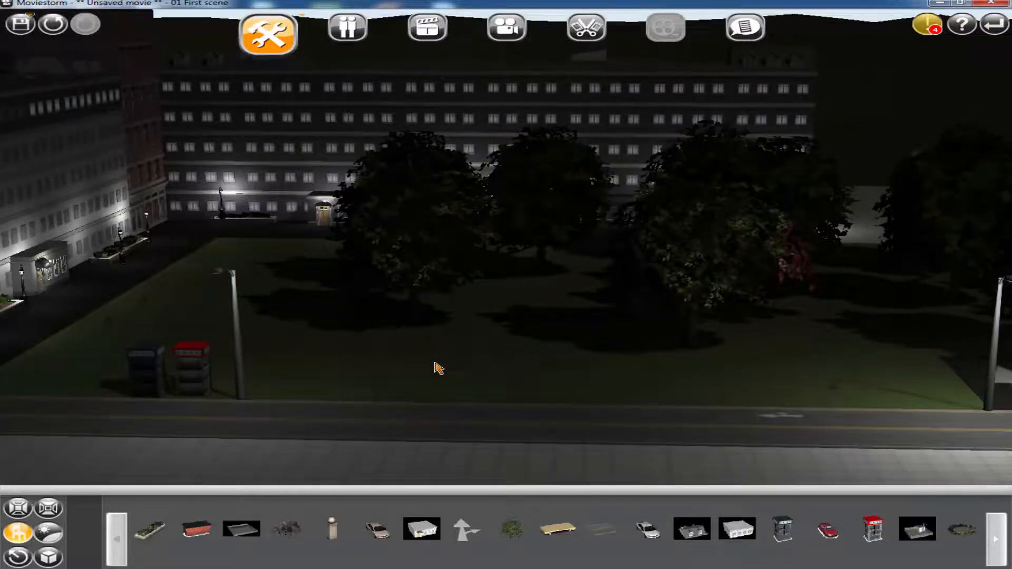
pyautogui.scroll(-2, 435, 363)
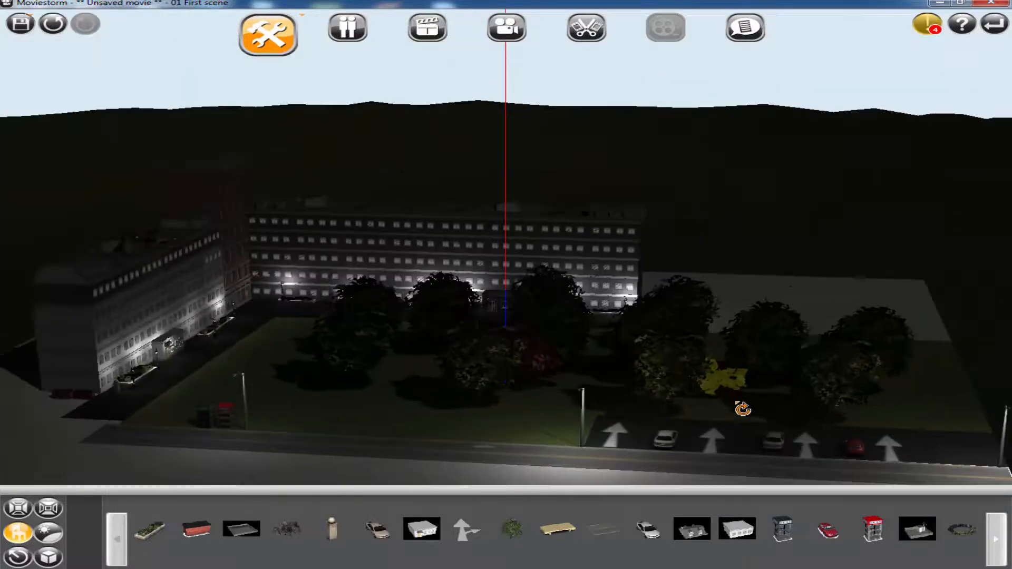
# Examine the night lighting across the buildings, lawn, road and parking area from several distances and angles
pyautogui.moveTo(734, 403); pyautogui.dragTo(756, 405, button='right')
pyautogui.scroll(2, 677, 425)
pyautogui.moveTo(622, 328); pyautogui.dragTo(580, 285)
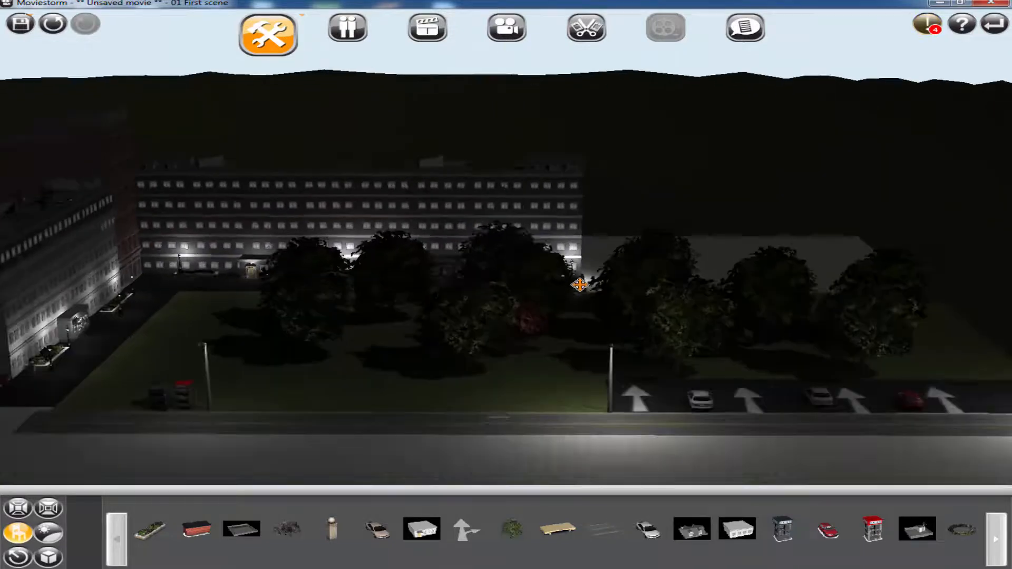
pyautogui.scroll(-2, 579, 284)
pyautogui.scroll(4, 577, 414)
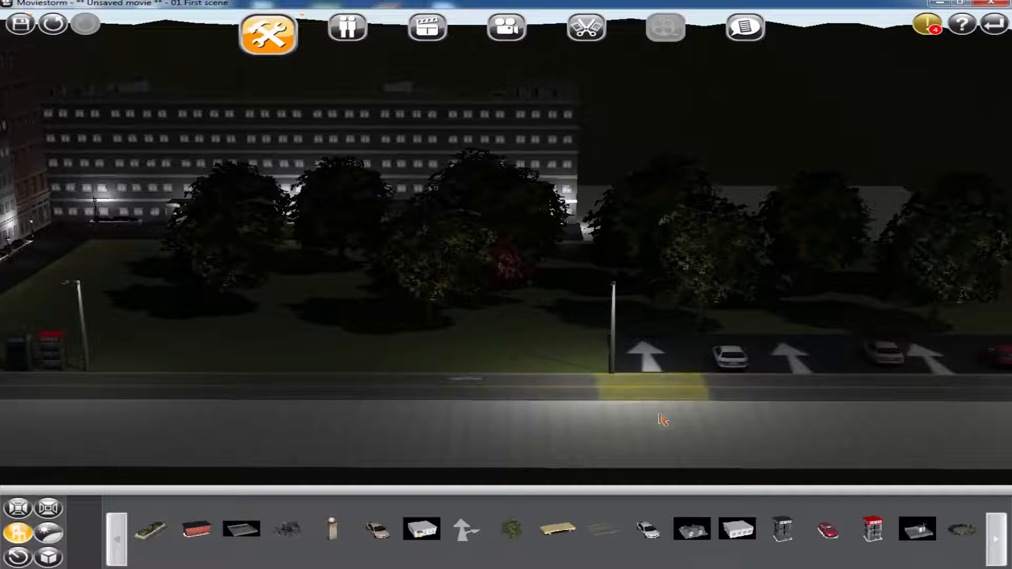
pyautogui.moveTo(561, 403); pyautogui.dragTo(729, 472)
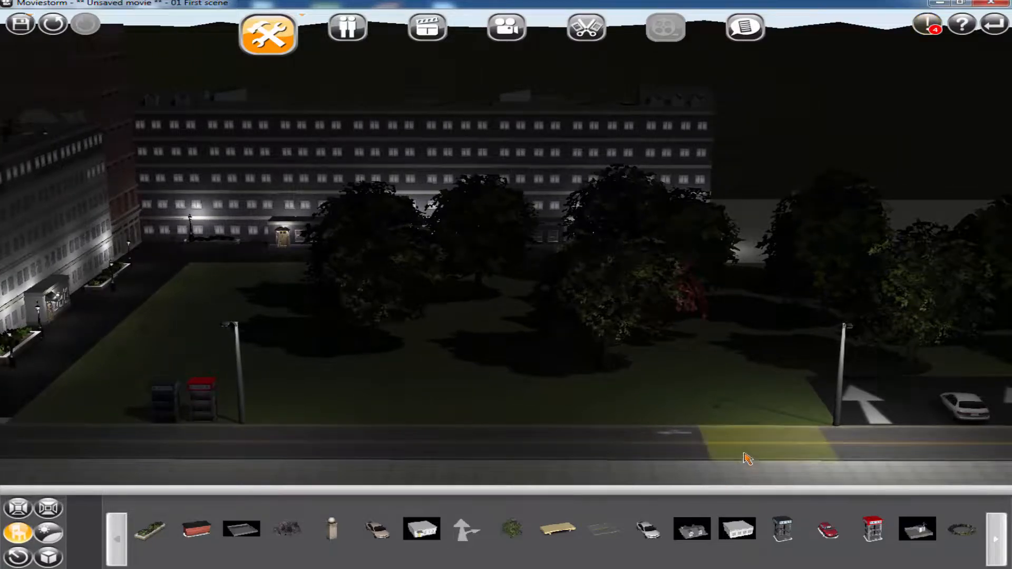
pyautogui.scroll(1, 743, 457)
pyautogui.moveTo(741, 393)
pyautogui.mouseDown(button='right')
pyautogui.moveTo(738, 377)
pyautogui.moveTo(741, 393)
pyautogui.mouseUp(button='right')
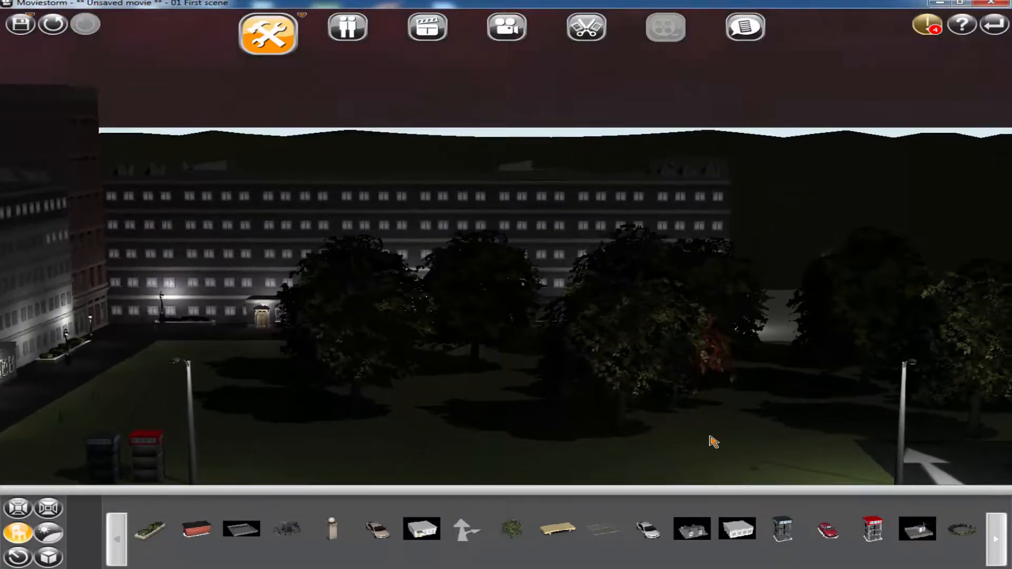
pyautogui.scroll(-3, 712, 442)
pyautogui.moveTo(707, 383); pyautogui.dragTo(662, 342)
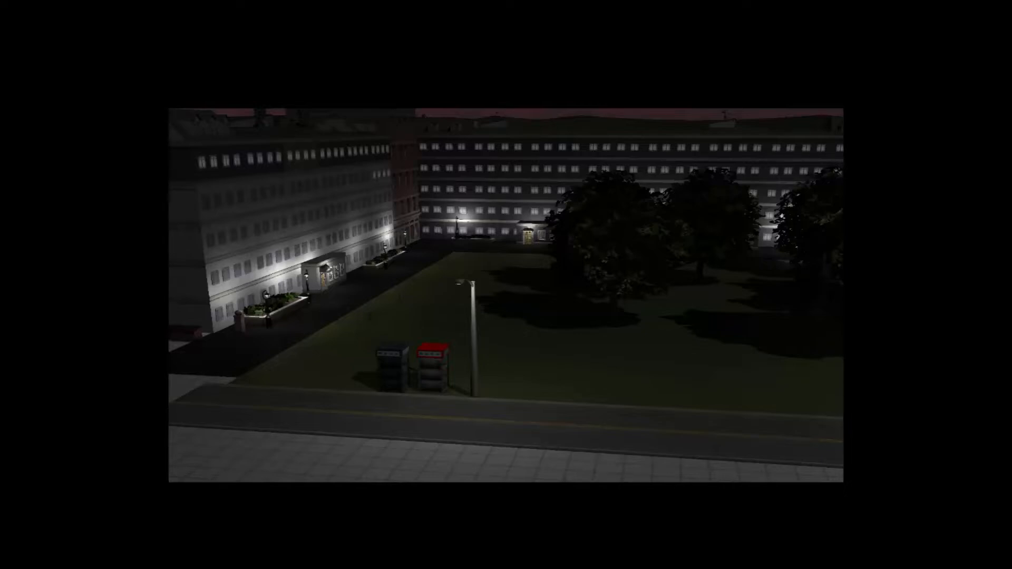
pyautogui.press('Escape')
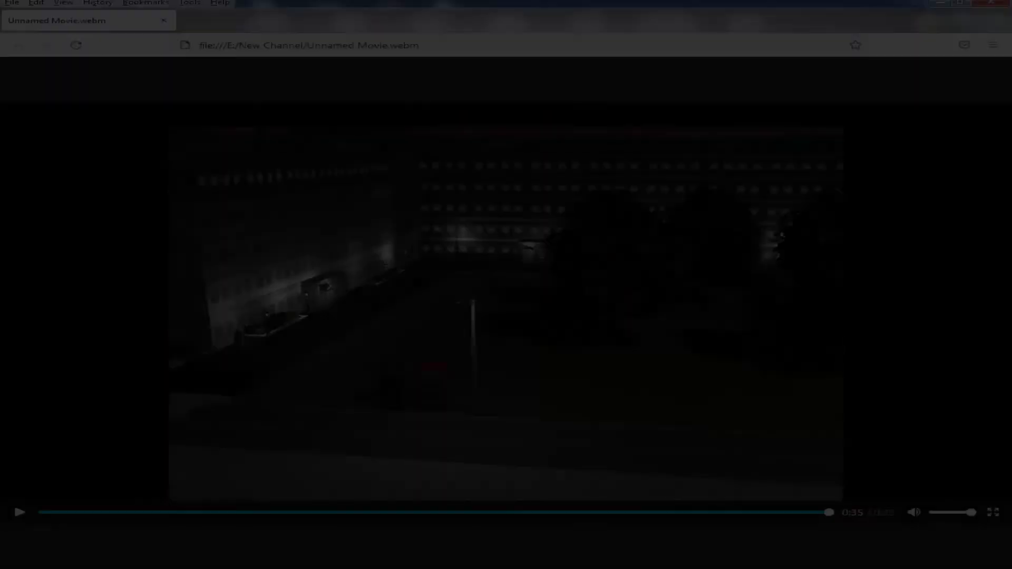
pyautogui.click(930, 568)
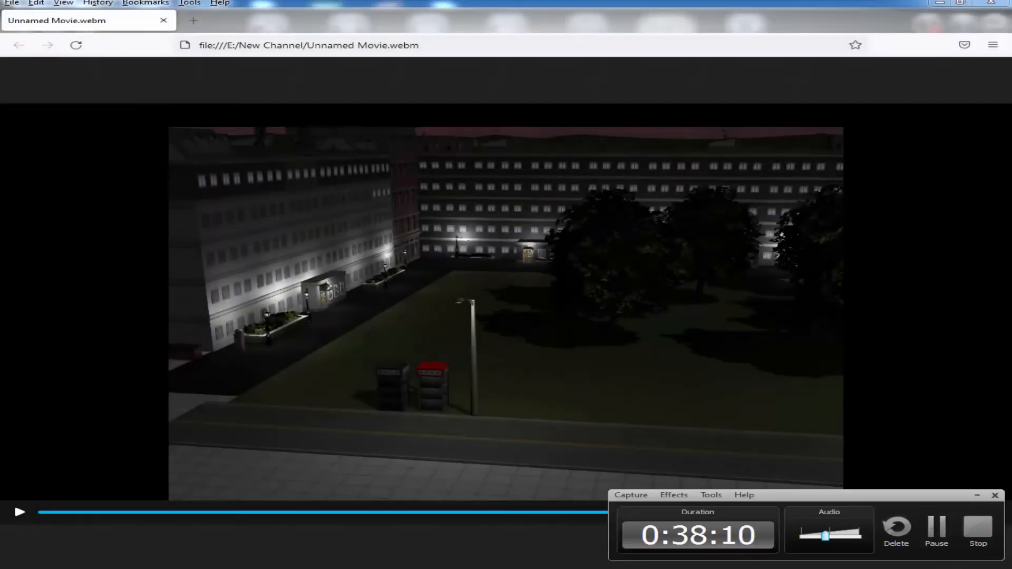